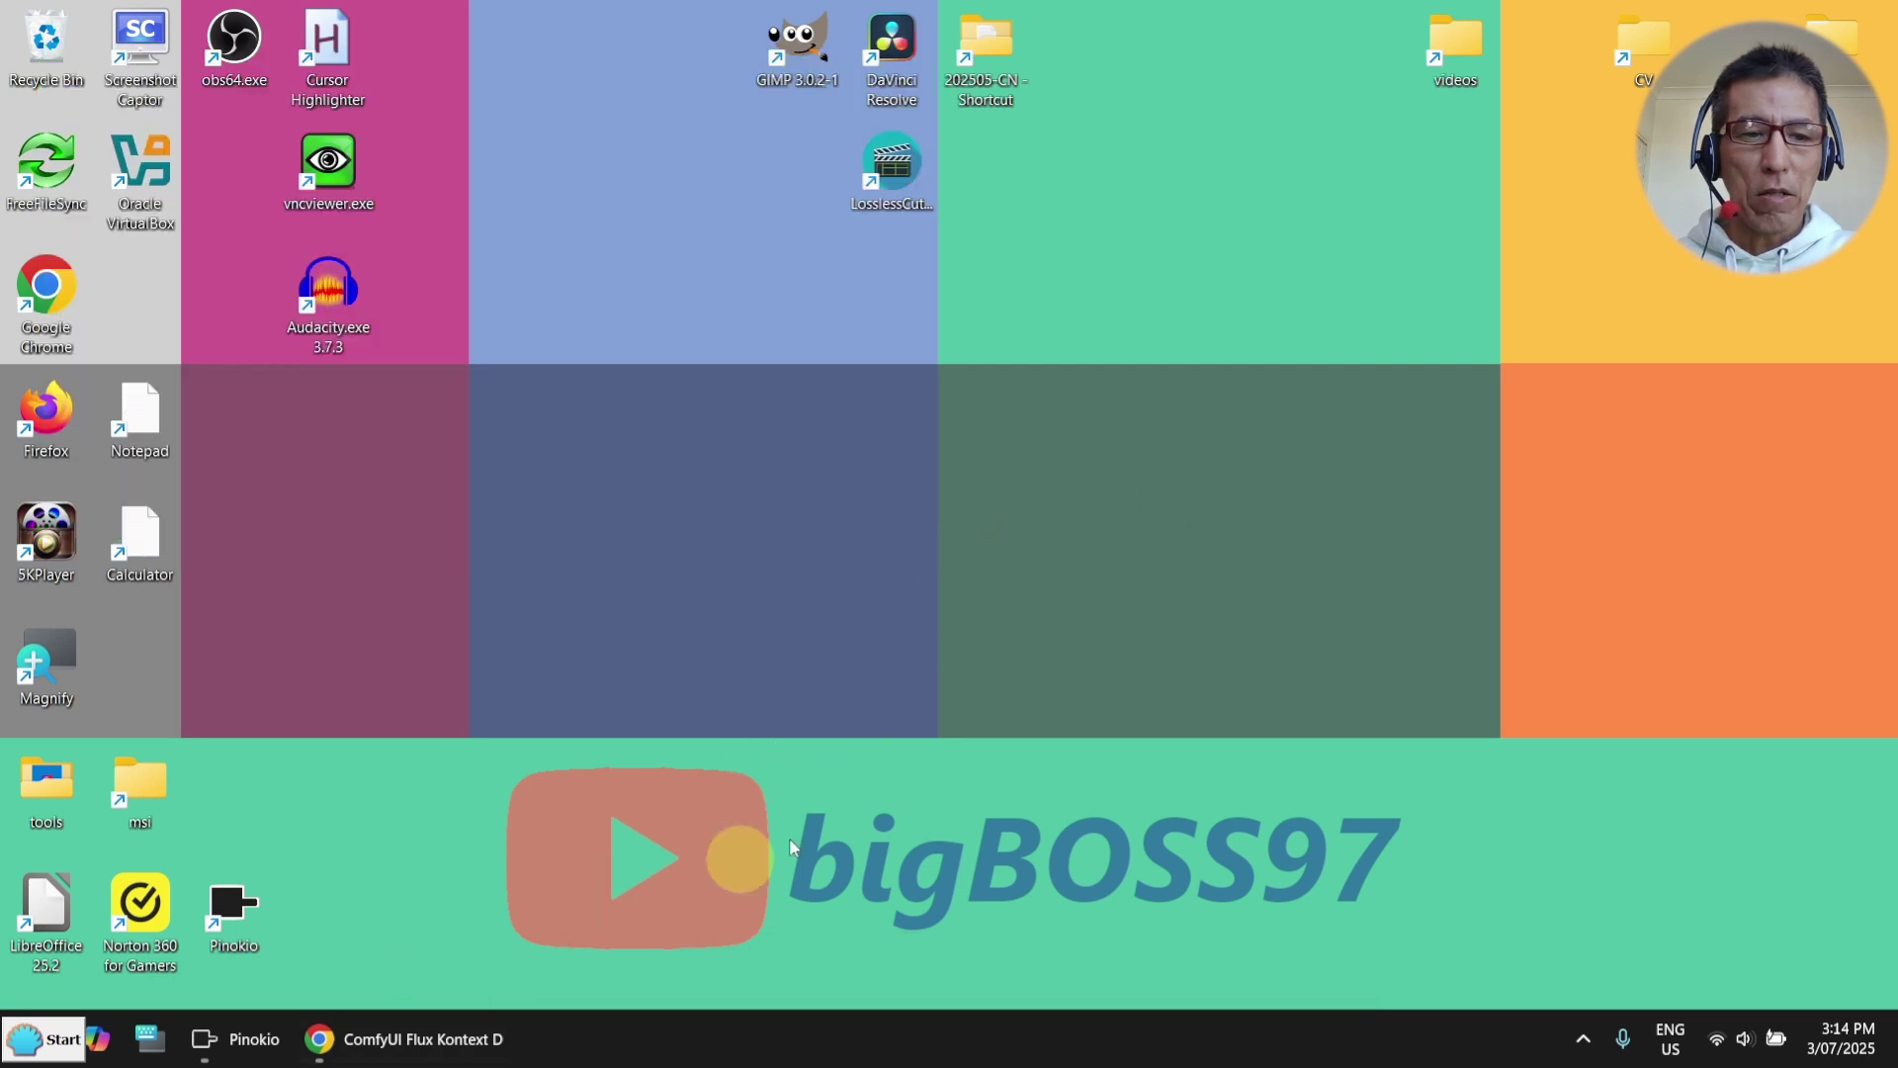
Step: Bring the Pinokio window forward from the Windows taskbar
click(237, 1039)
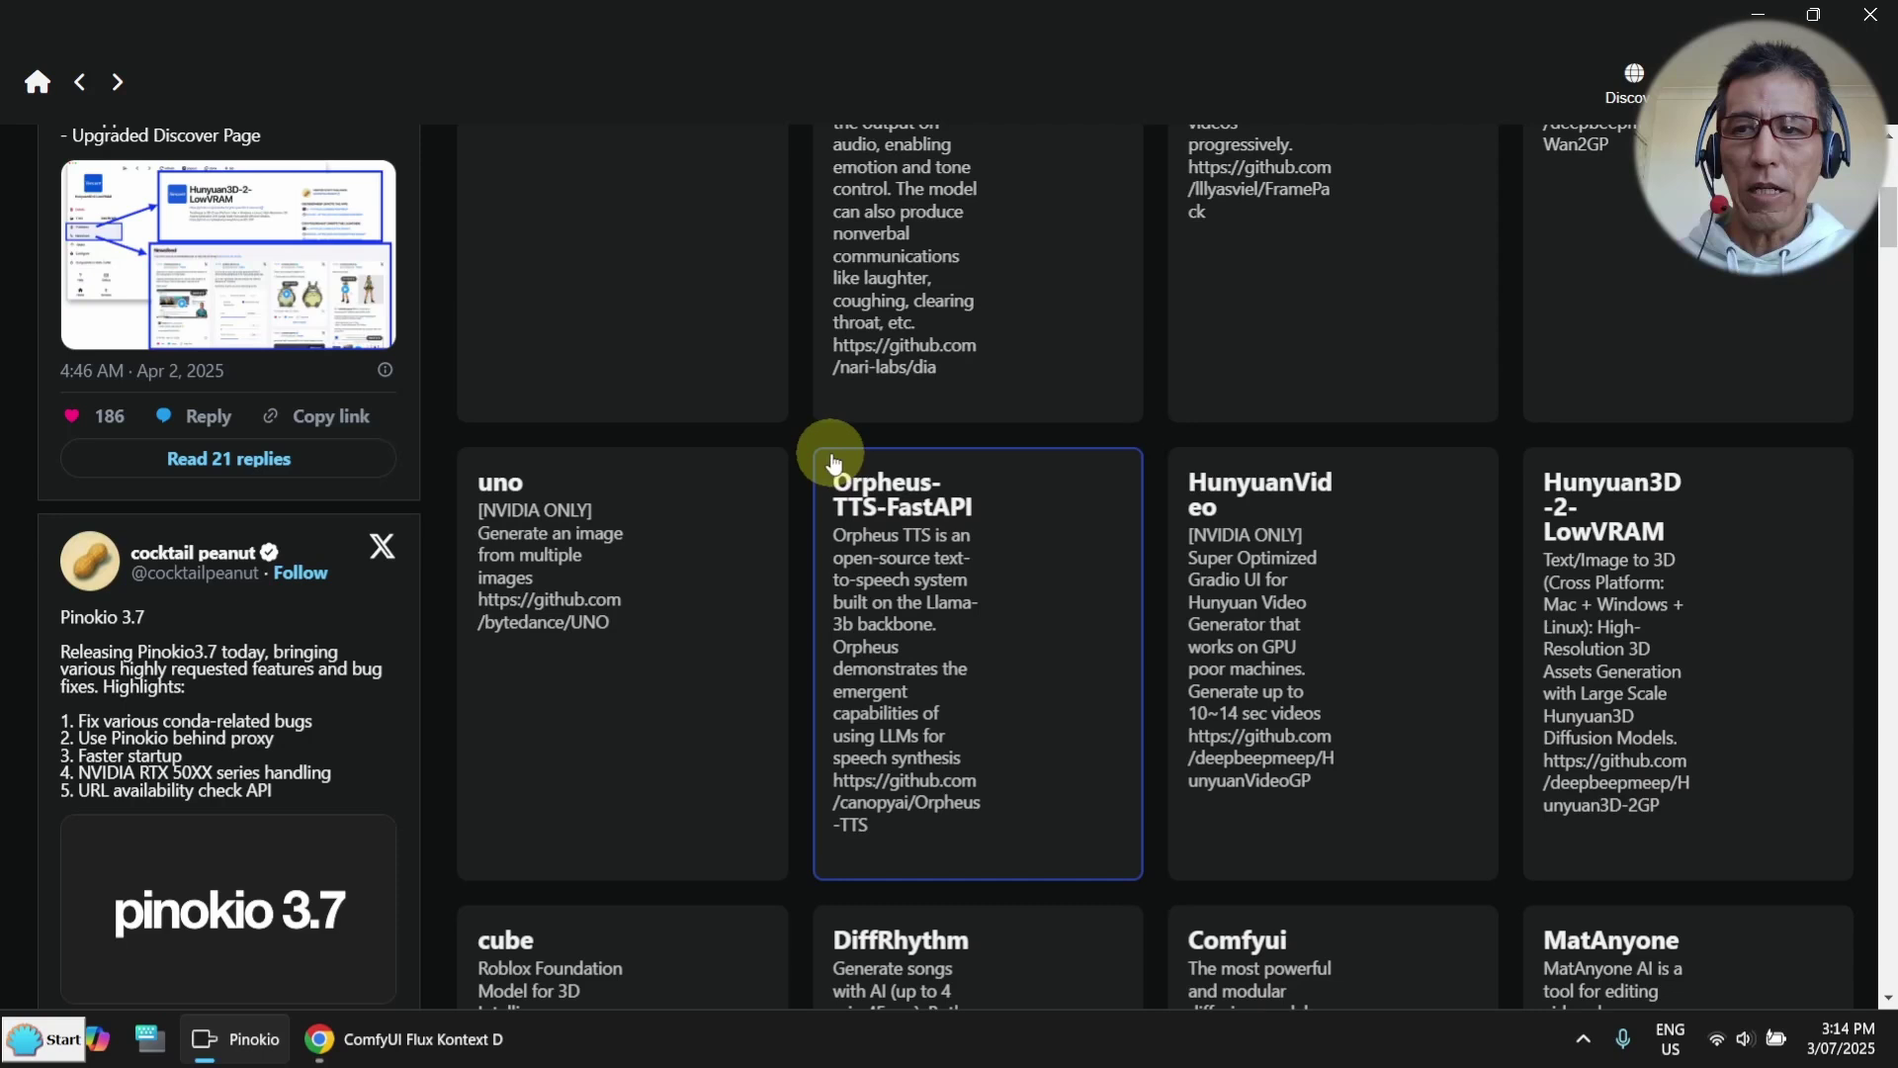
scroll(839, 454, up, 7)
scroll(839, 458, up, 4)
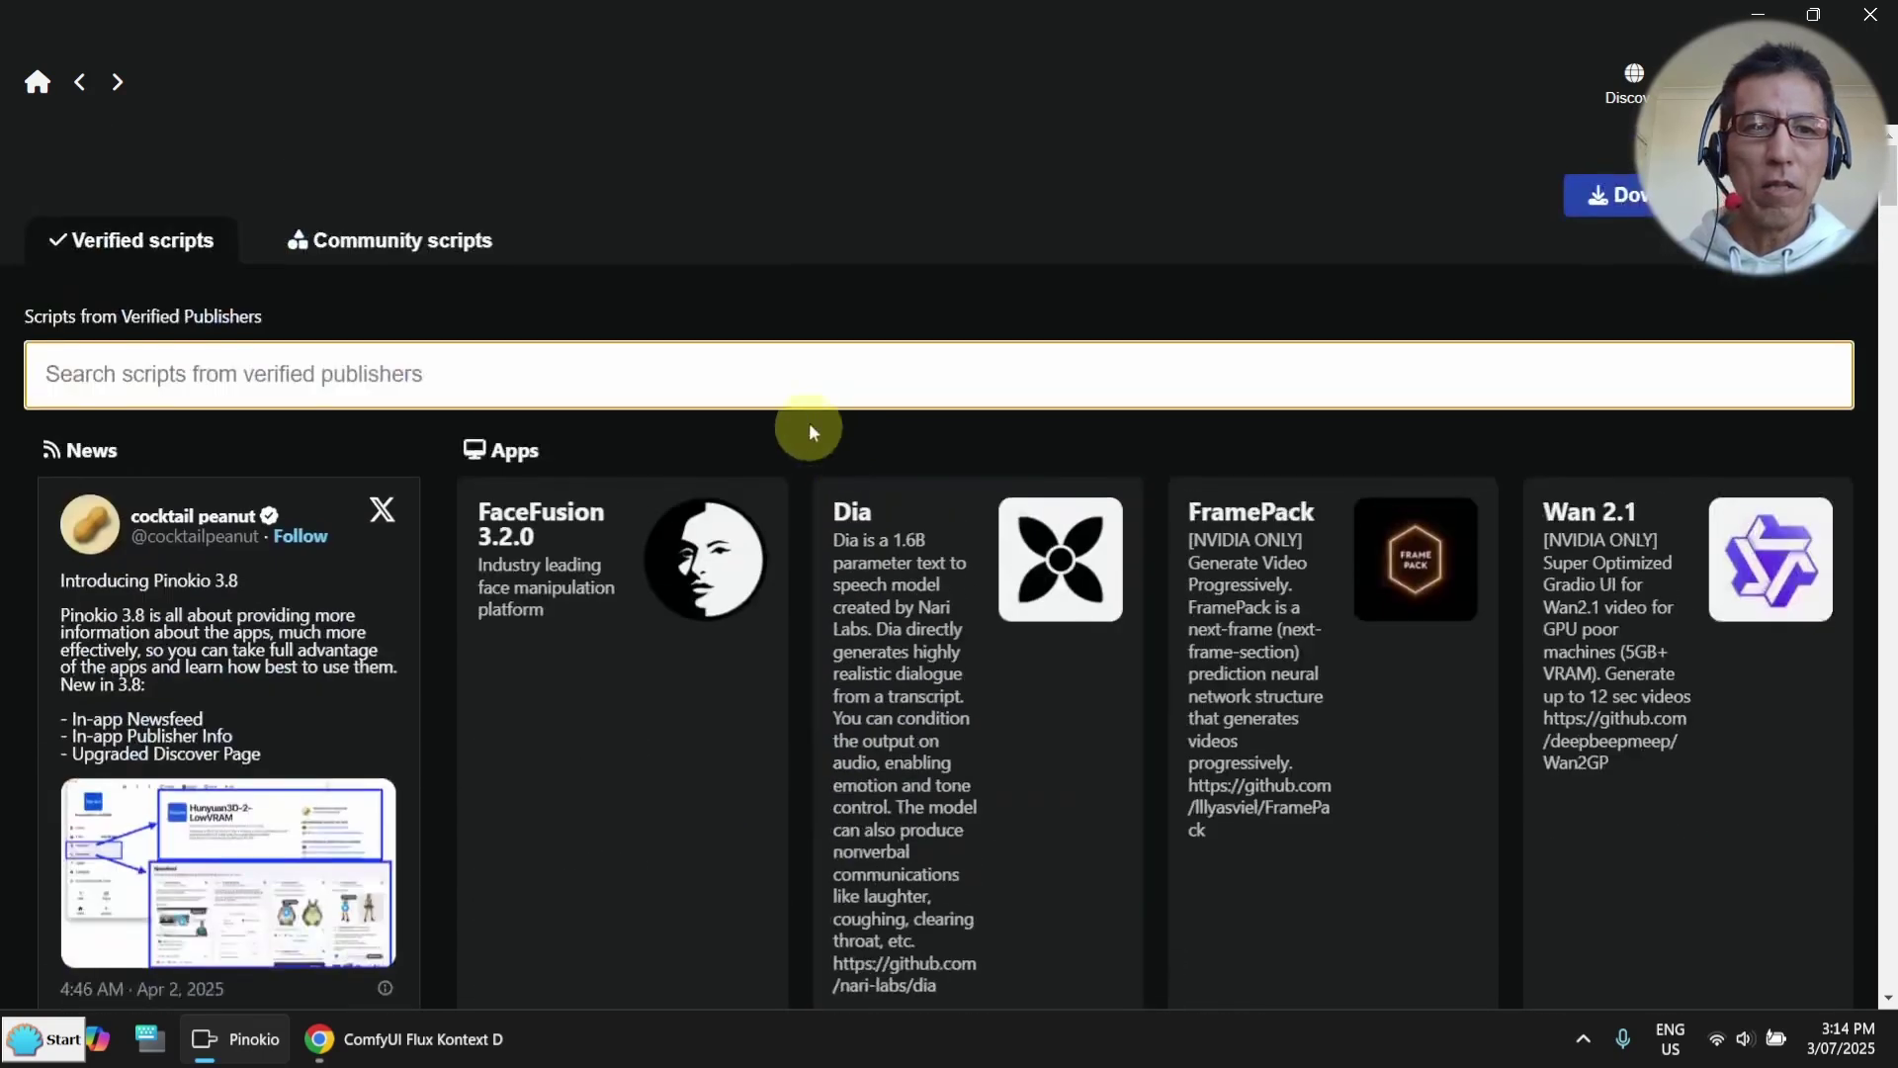
click(678, 373)
text(comfy)
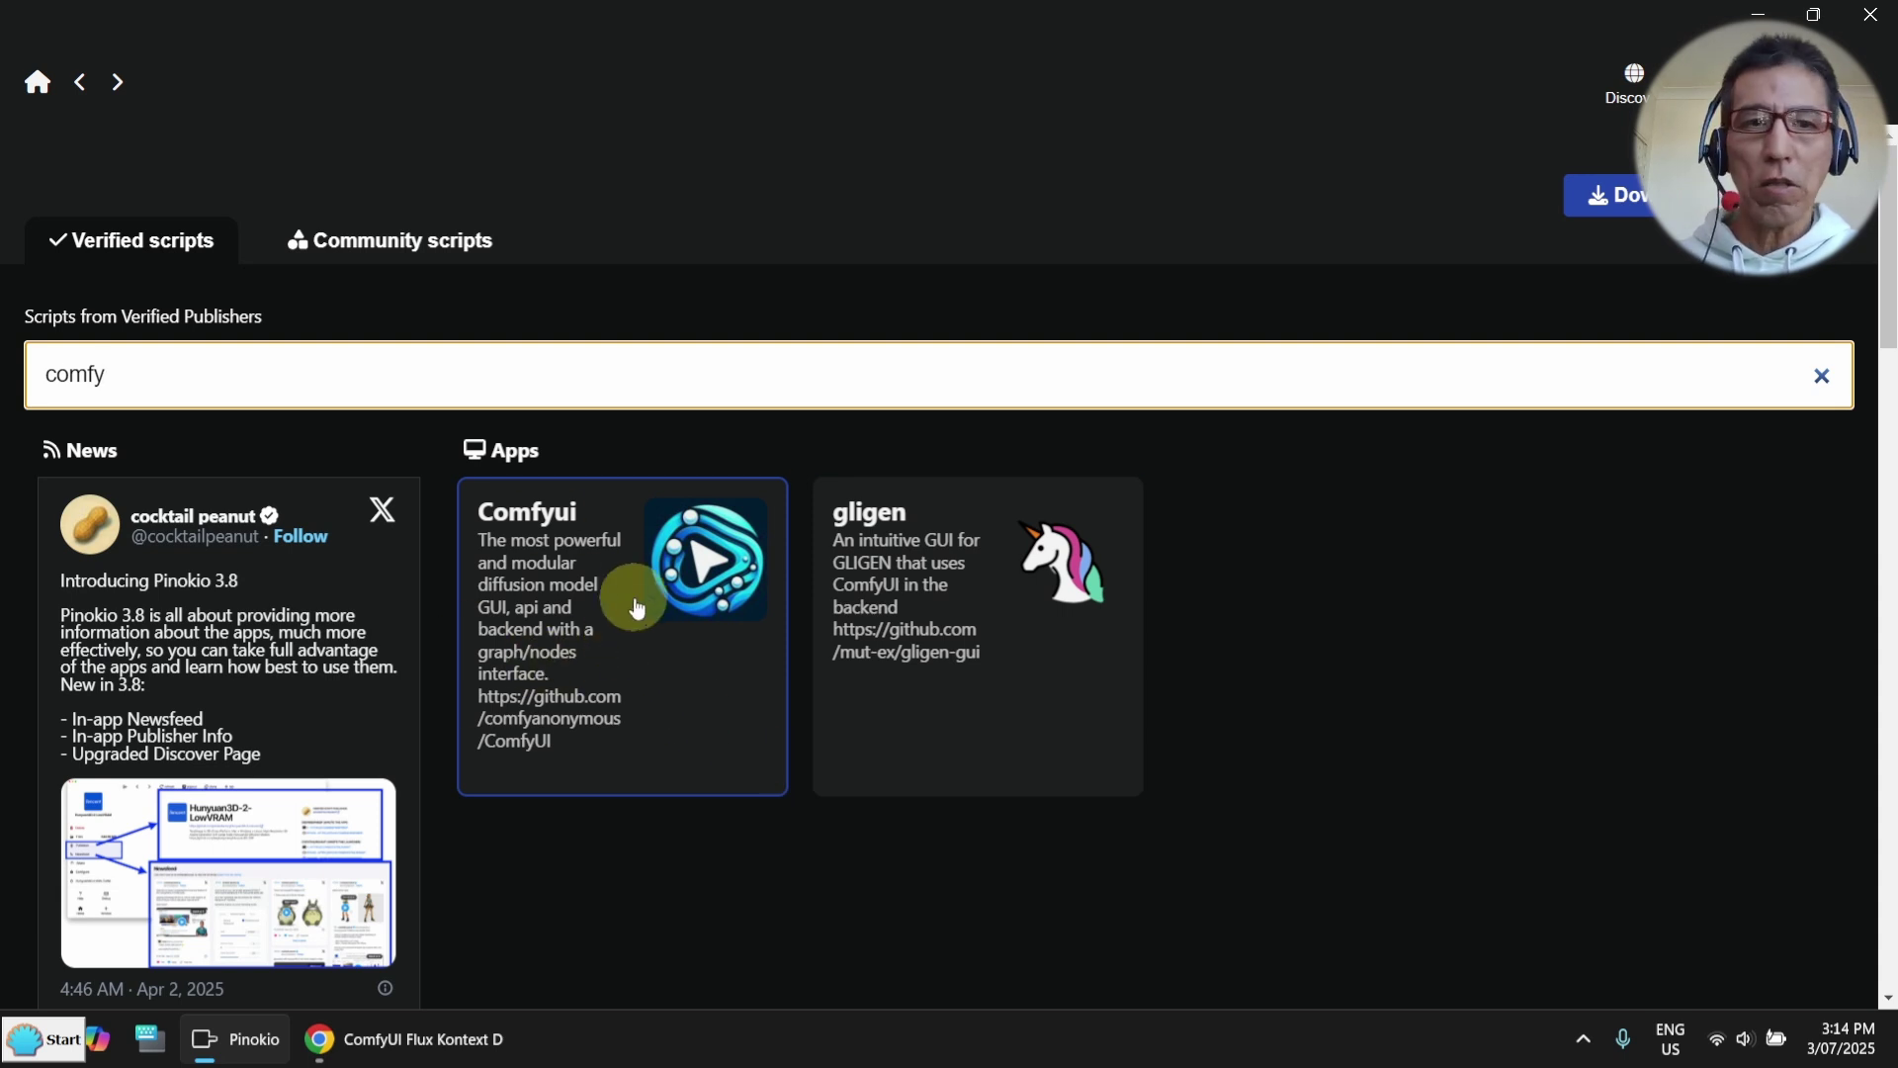
Step: Open the Comfyui app from Pinokio's installed apps list and start it
click(57, 84)
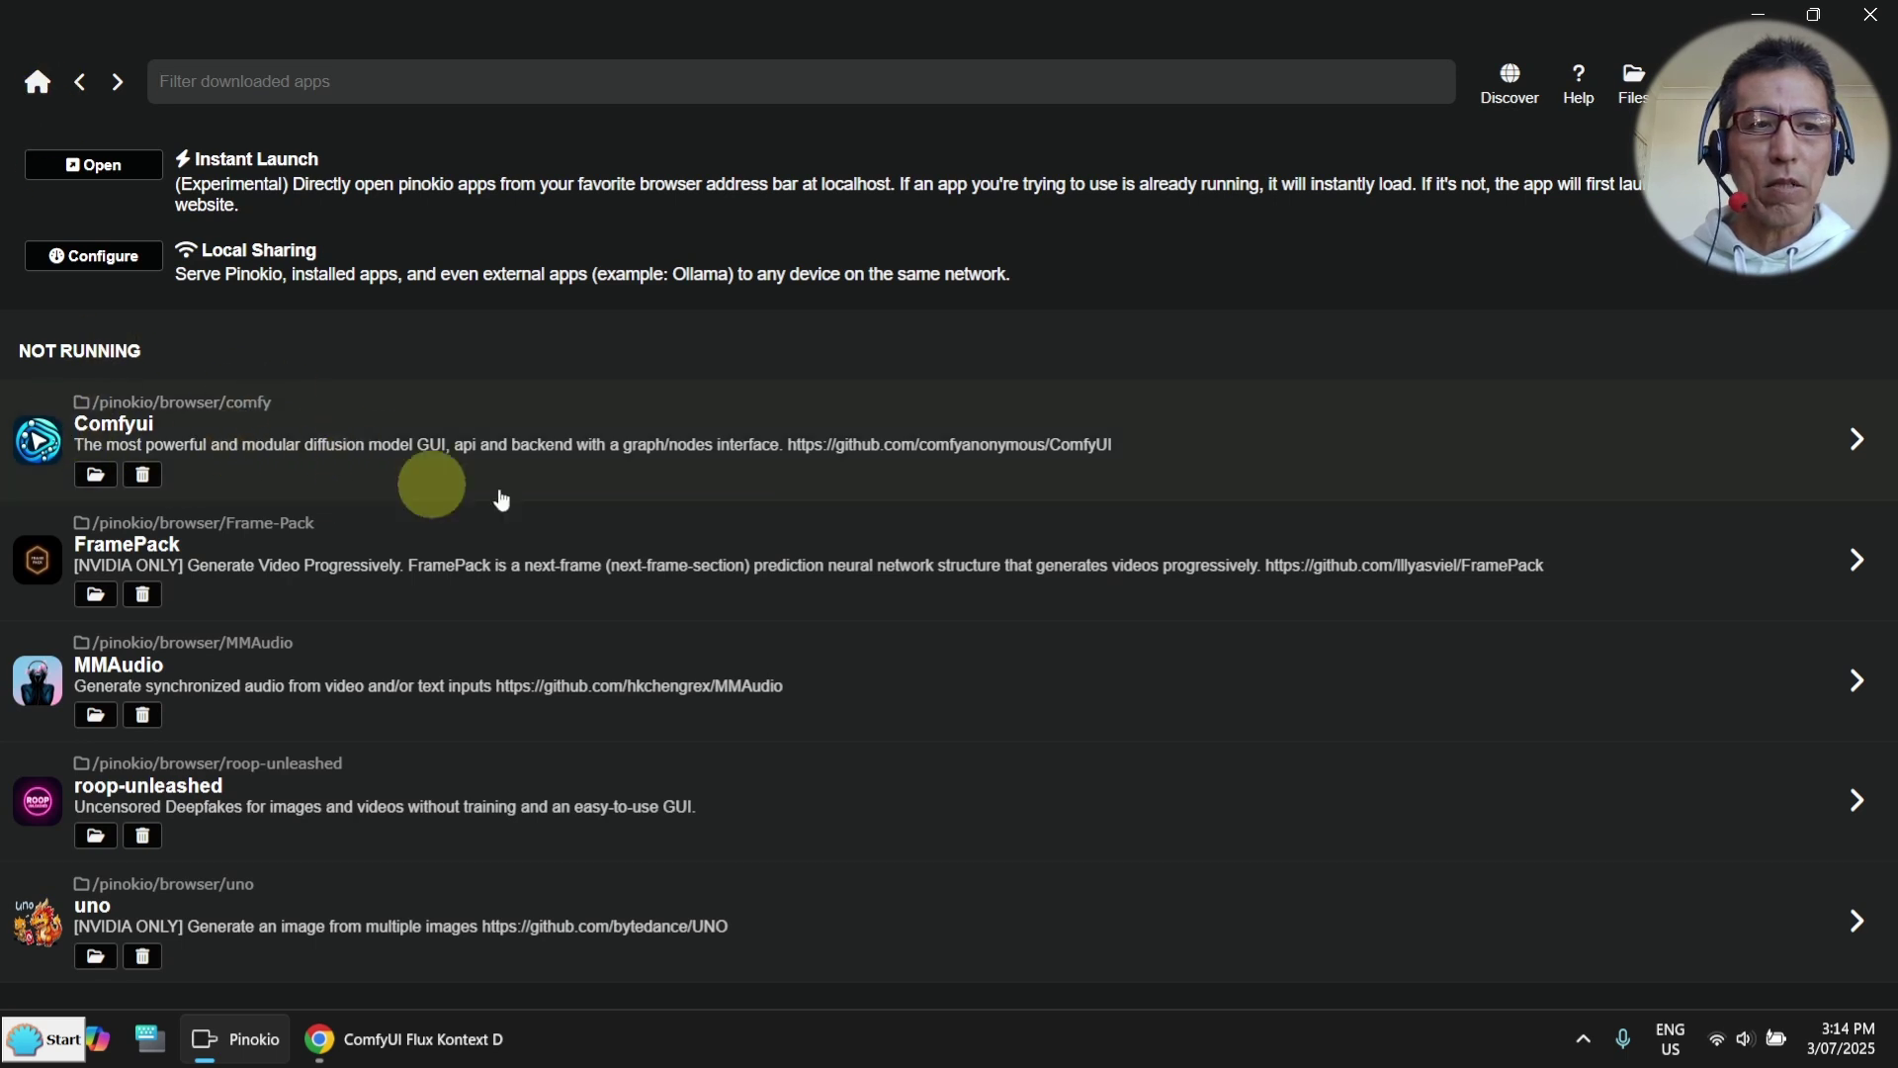
click(634, 475)
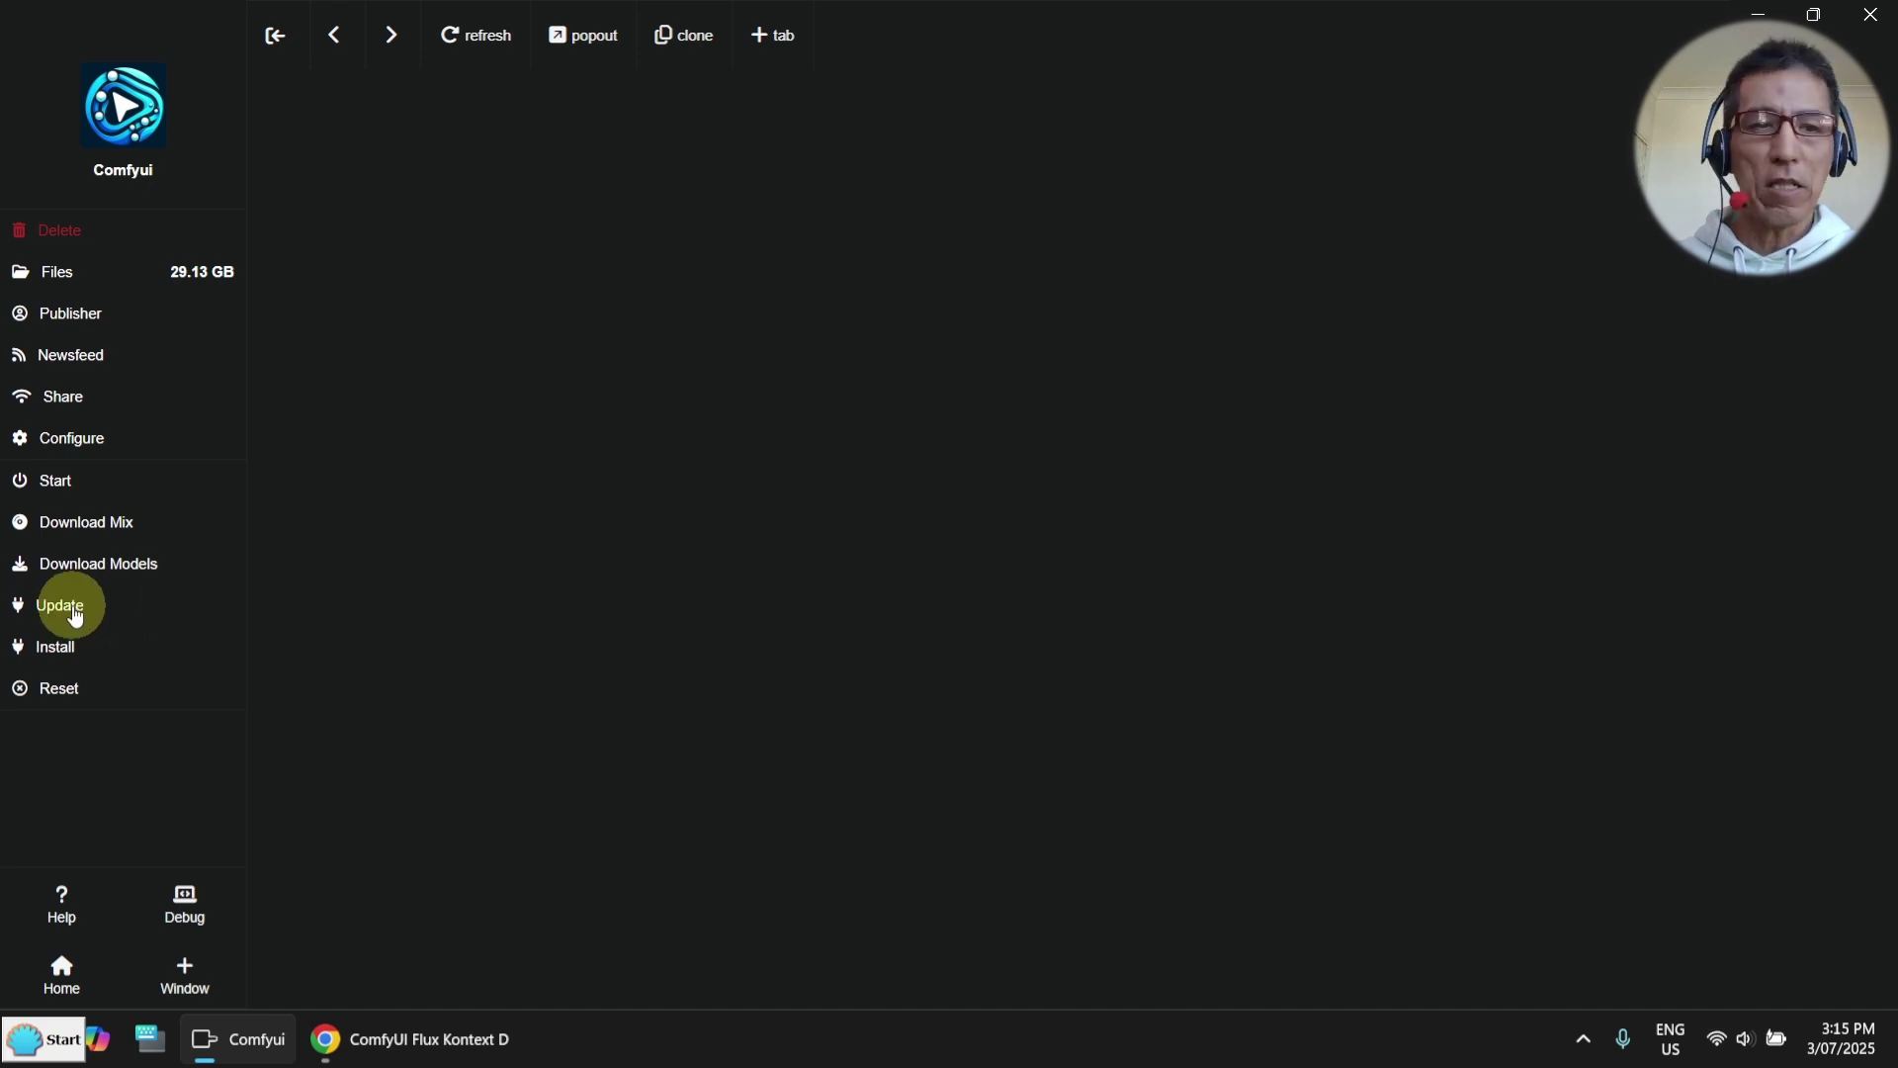
click(69, 492)
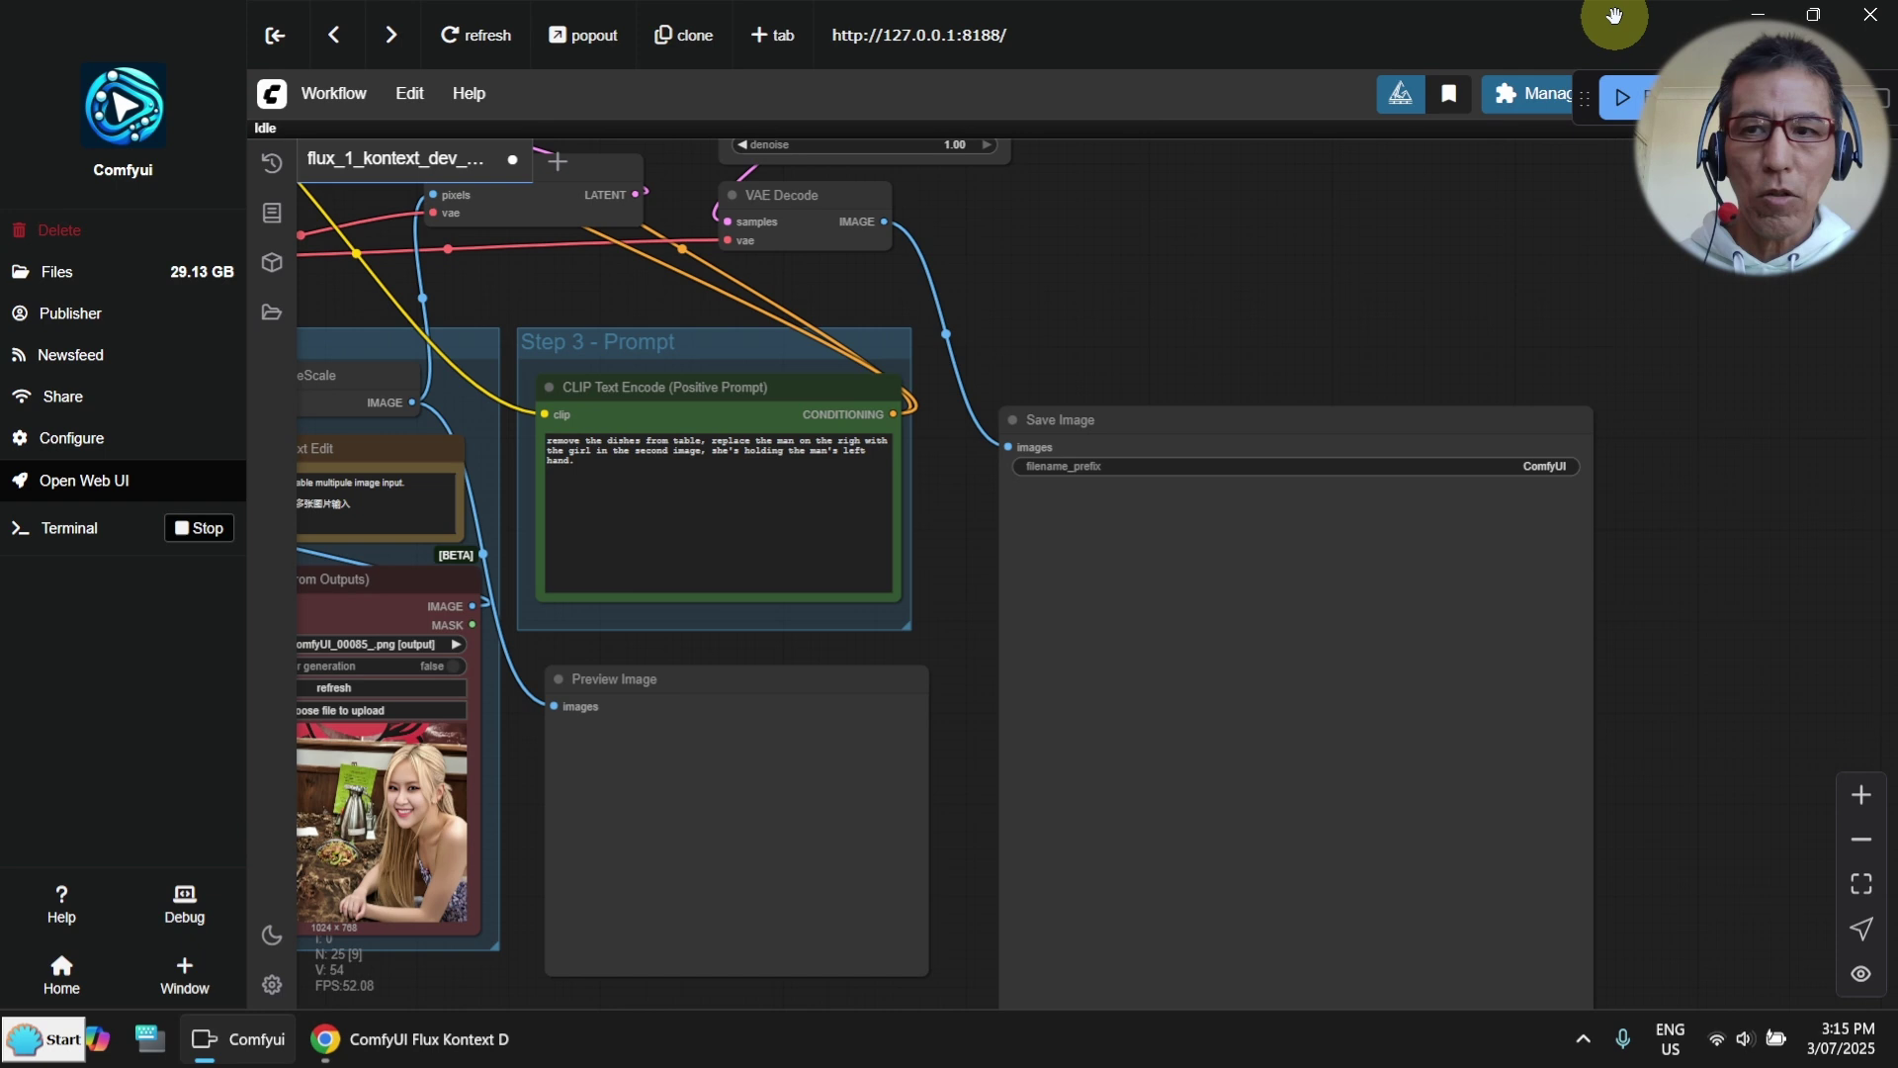
Step: Scroll the Flux.1 Kontext Dev docs to the duck workflow image, try Save image as, then cancel
click(1760, 15)
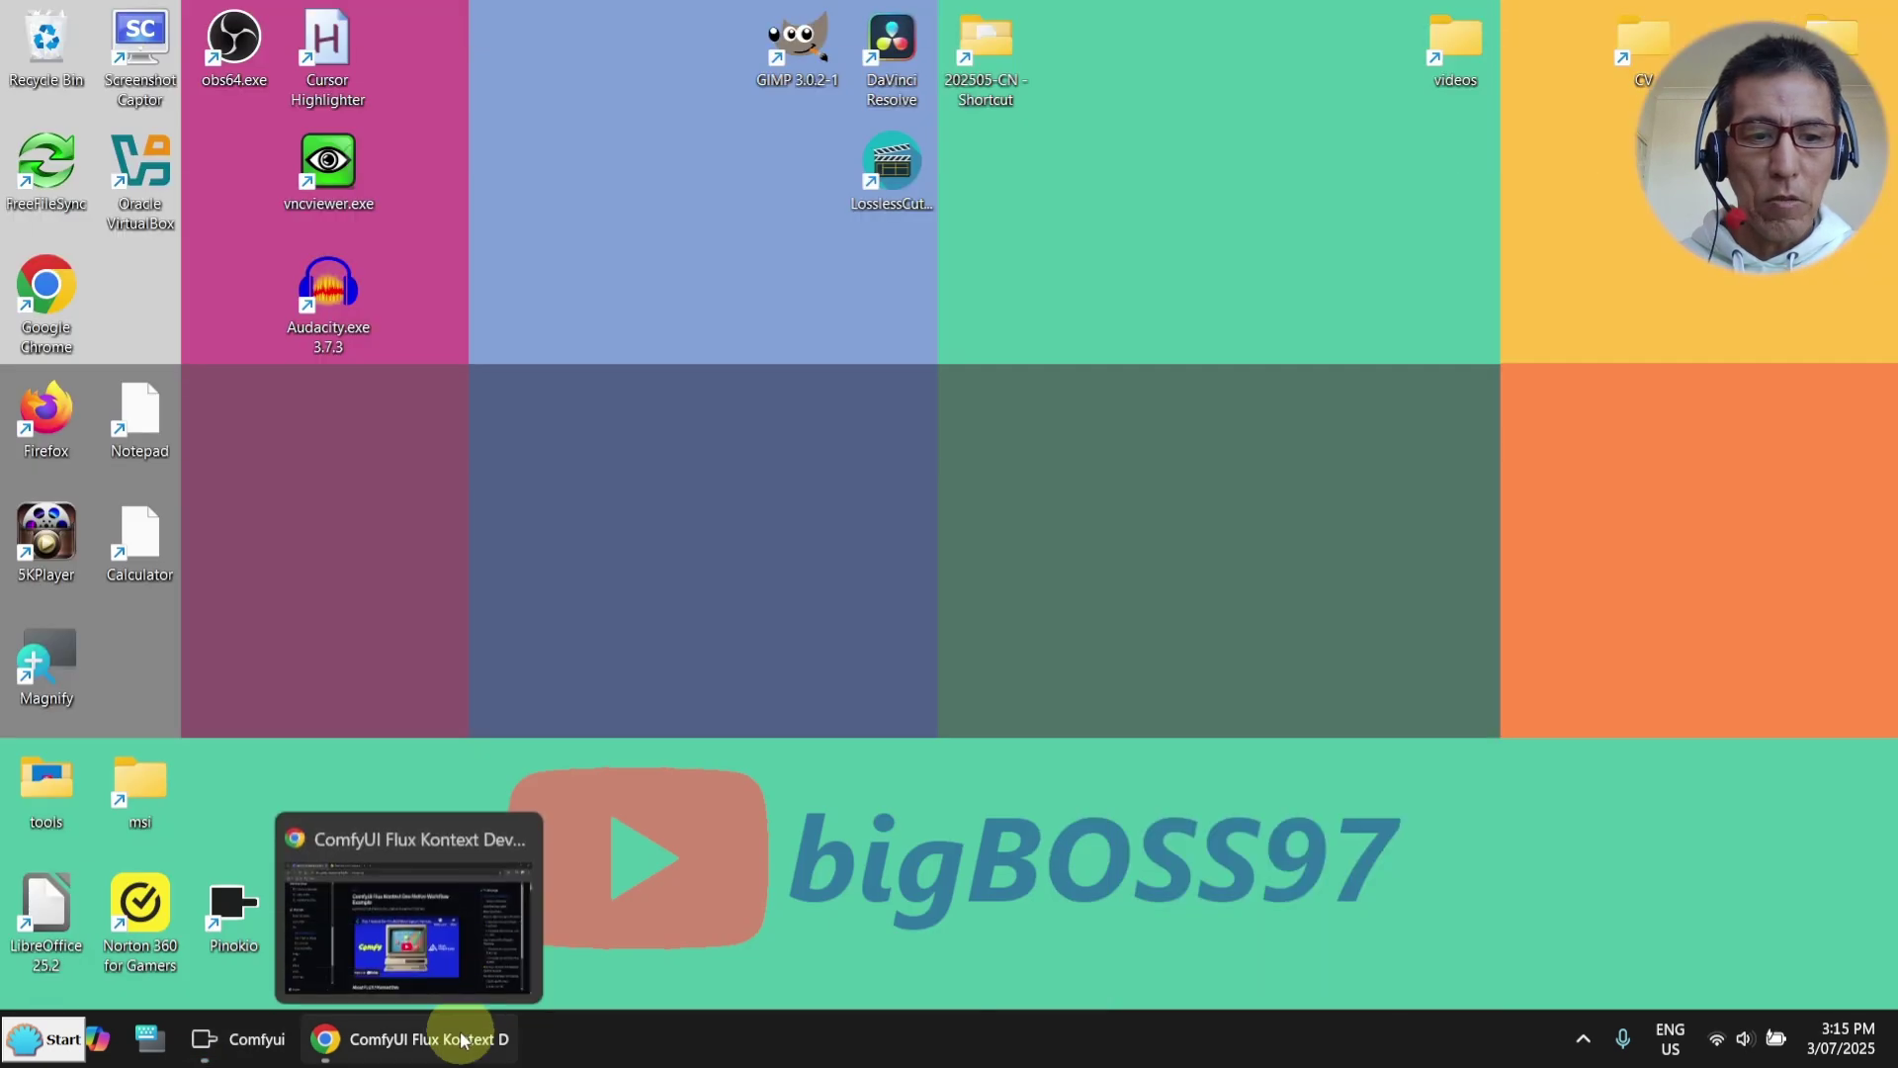
click(423, 1039)
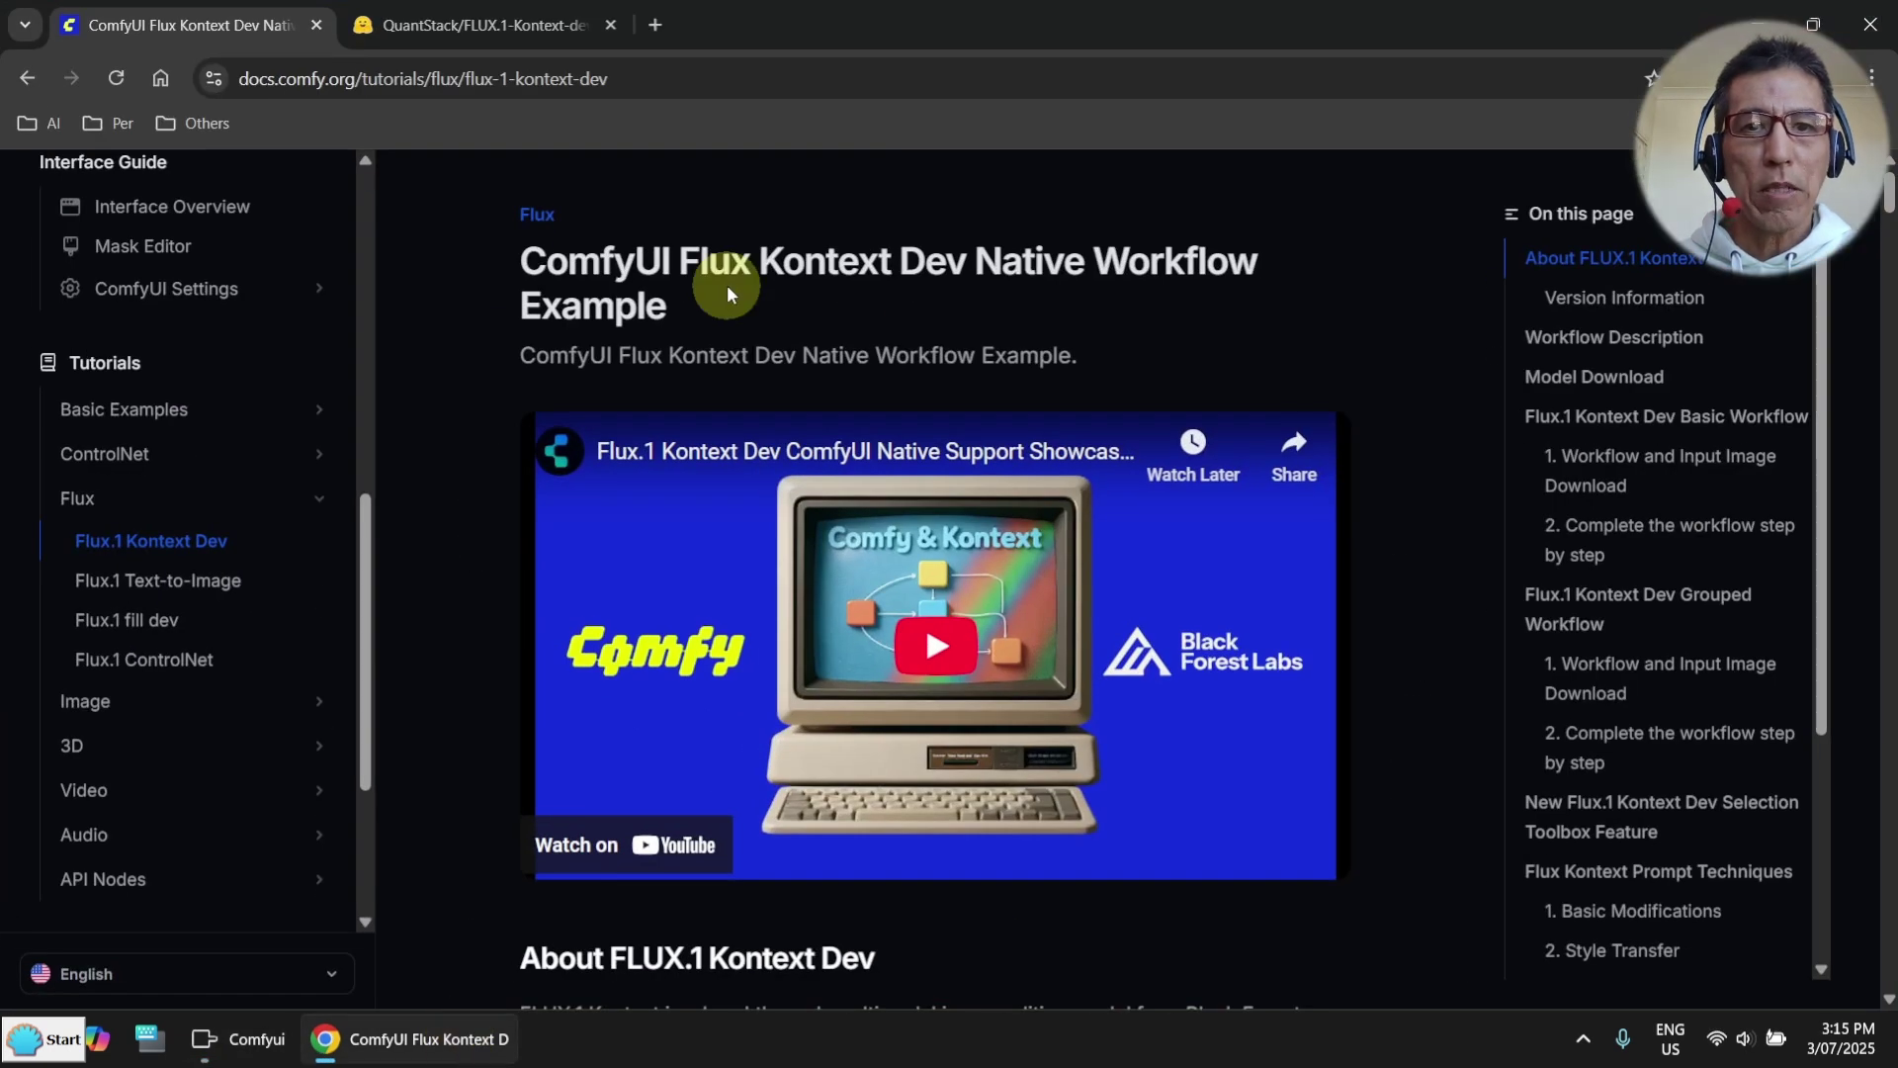
scroll(929, 265, down, 15)
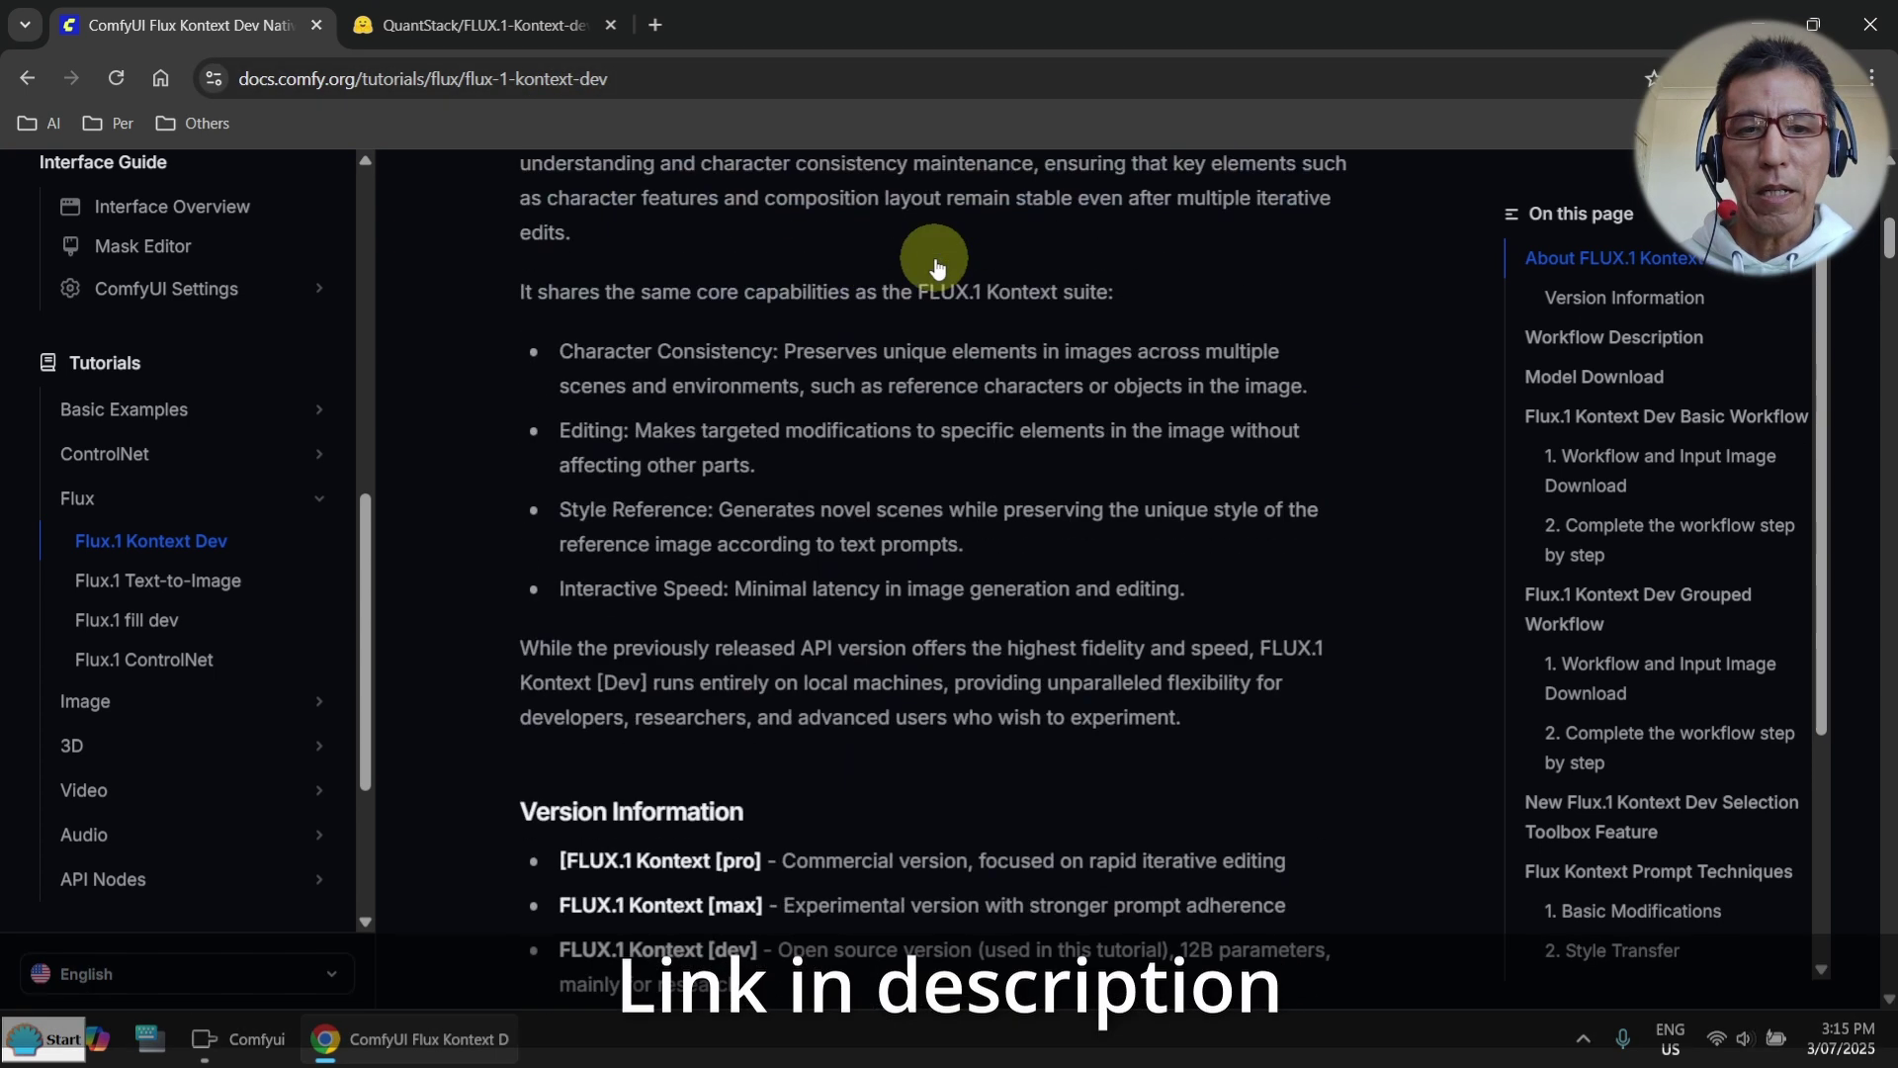
scroll(935, 265, down, 10)
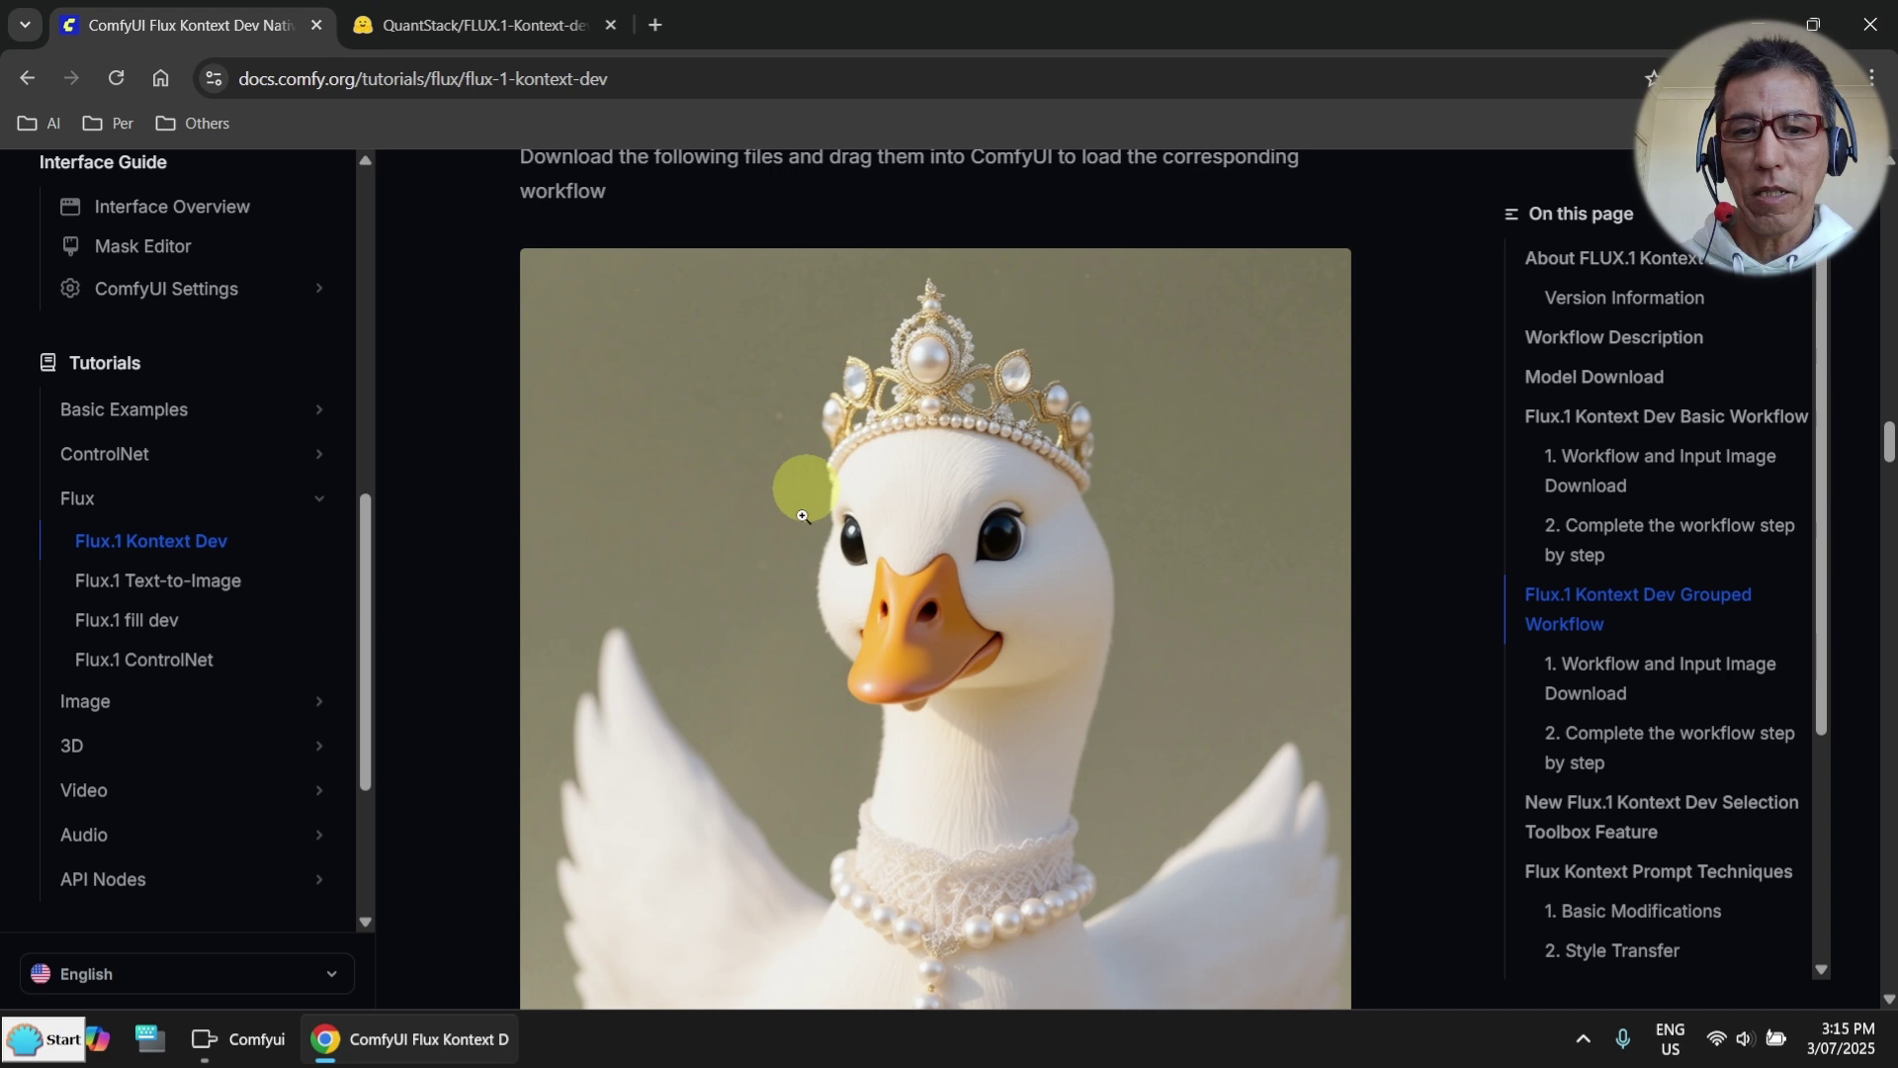
right_click(877, 538)
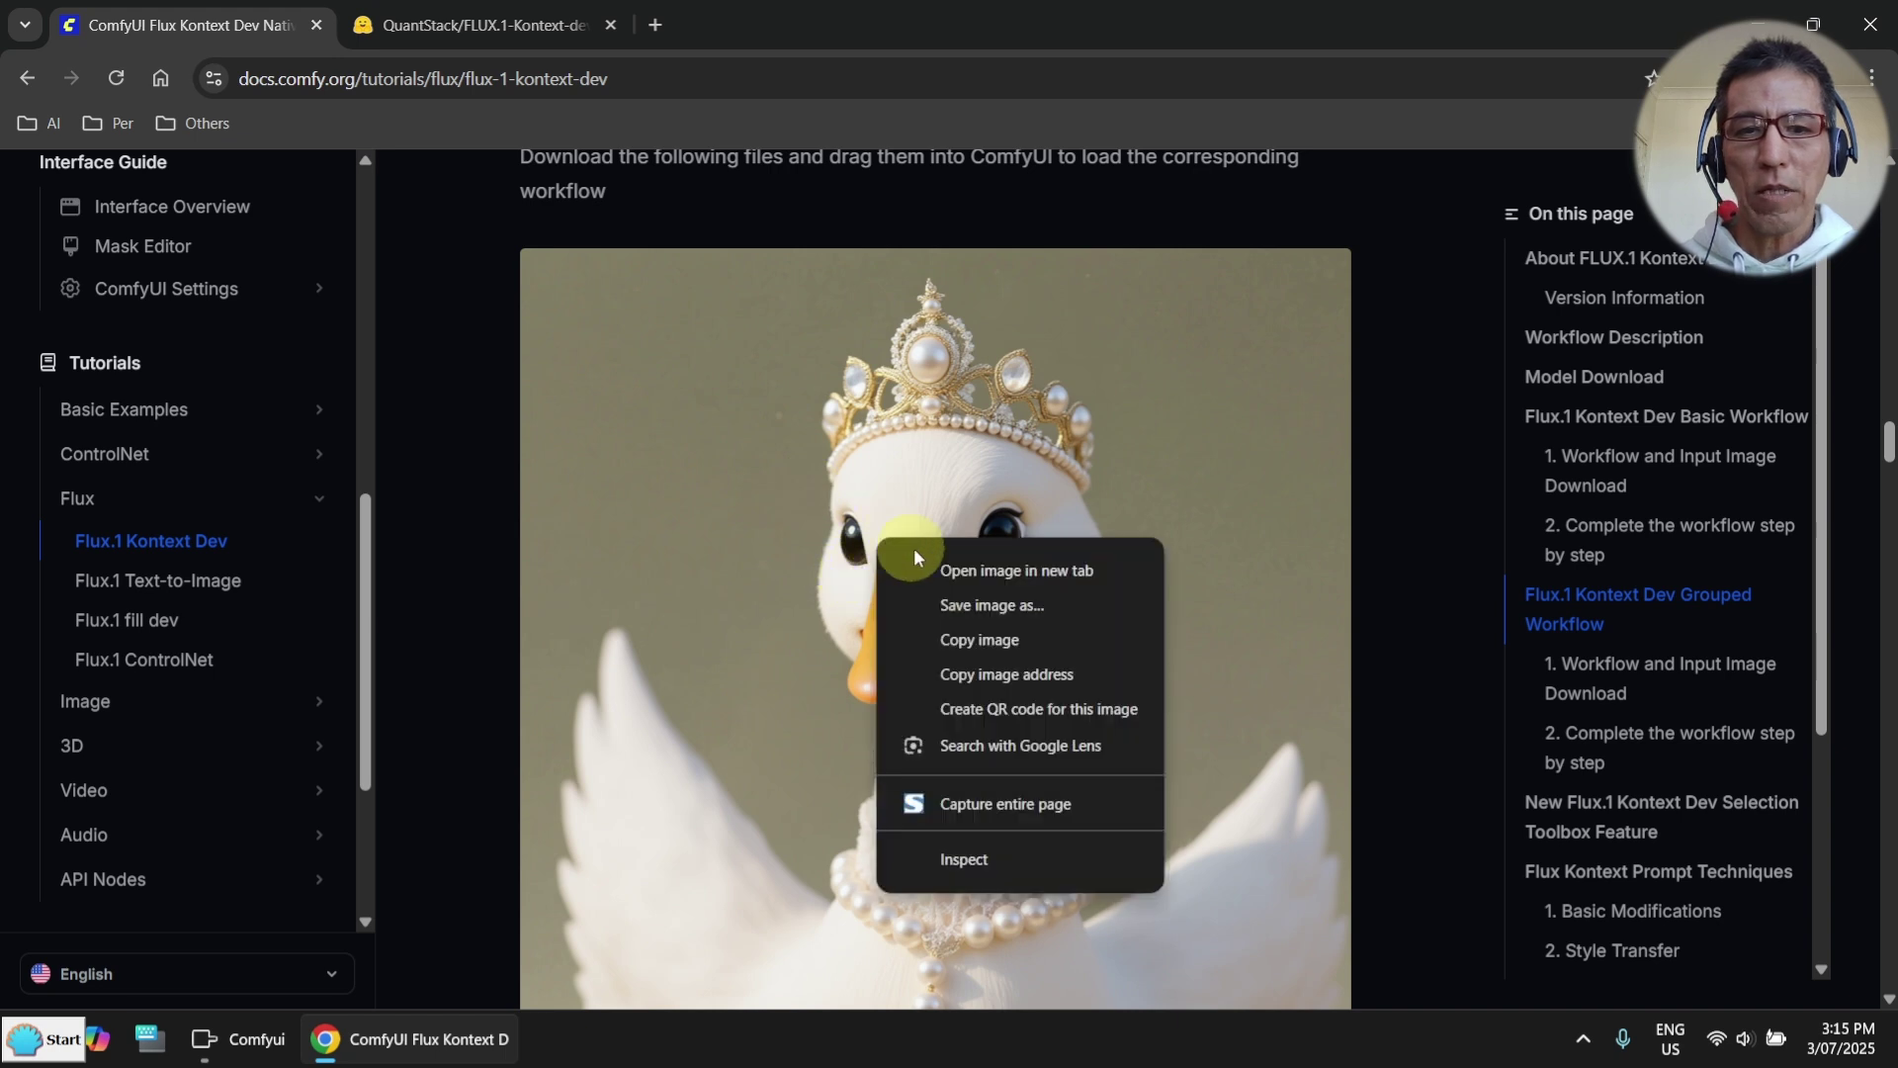
click(1001, 607)
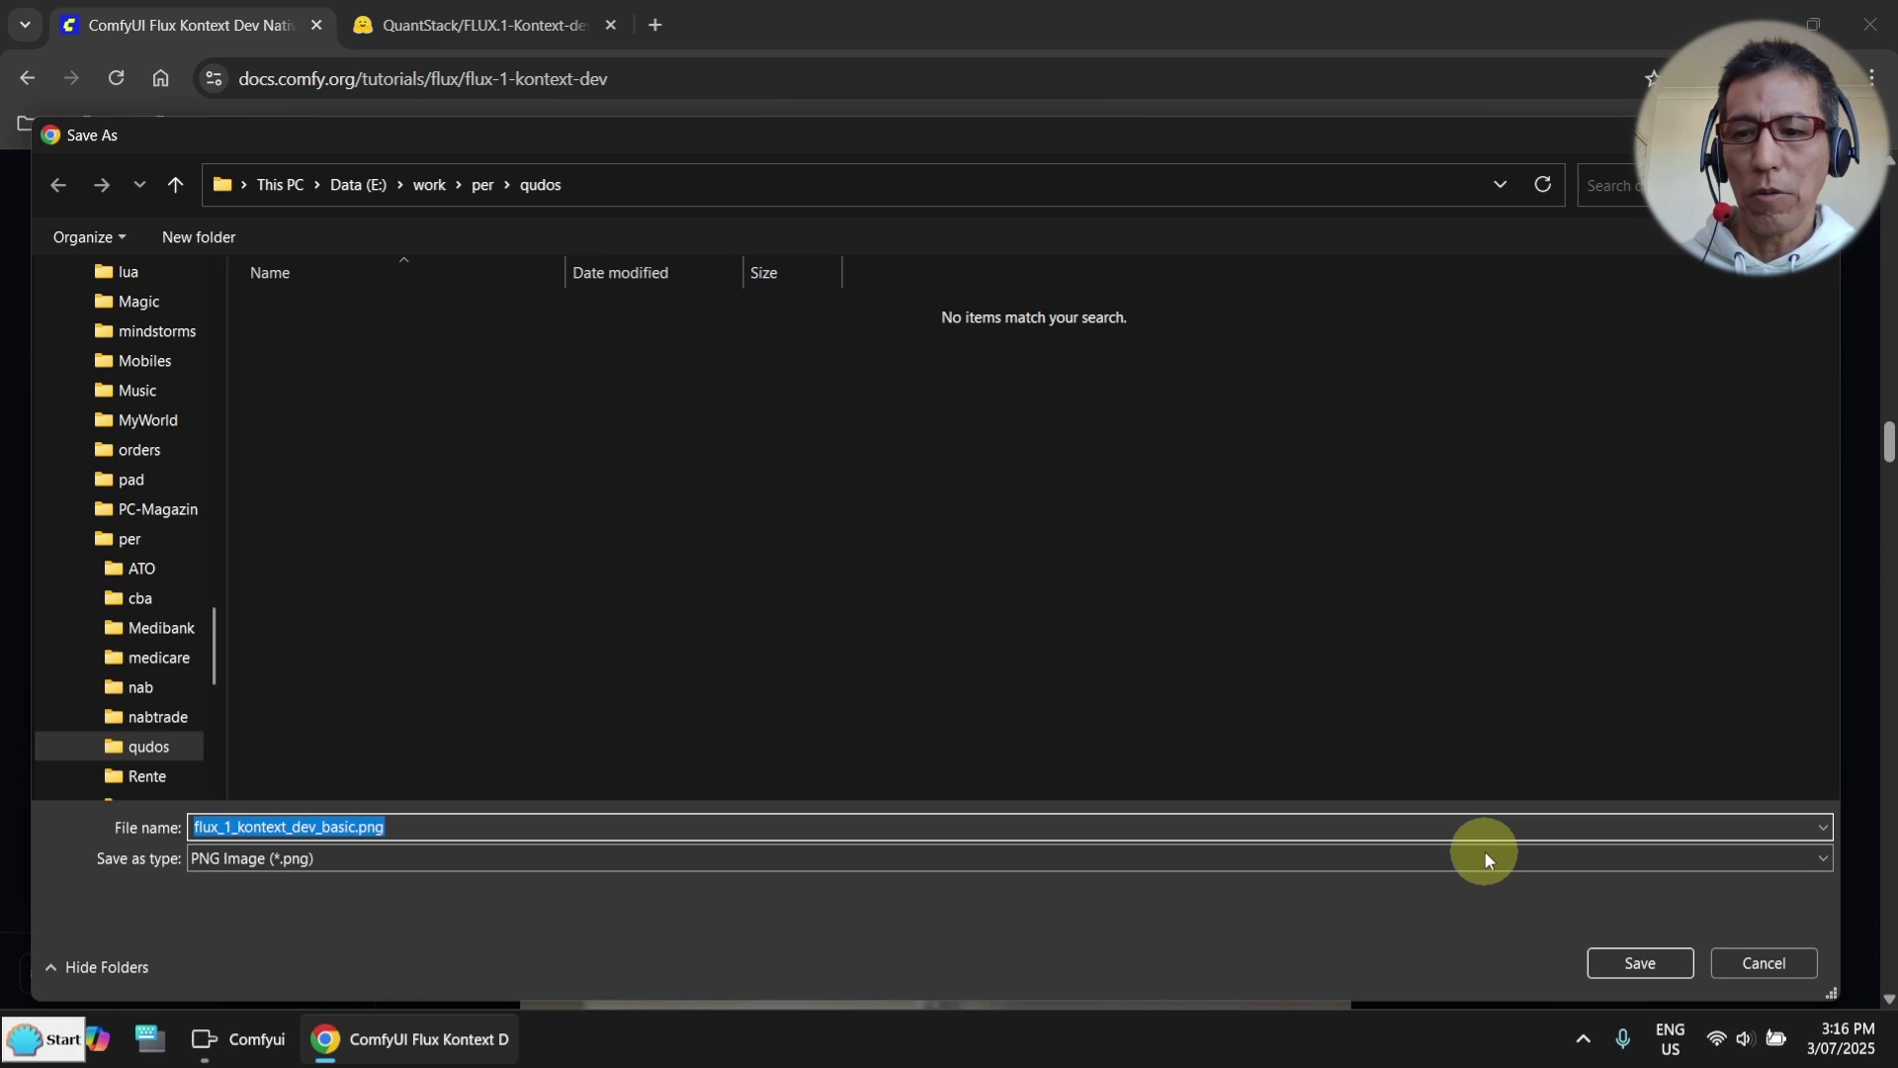
click(1735, 959)
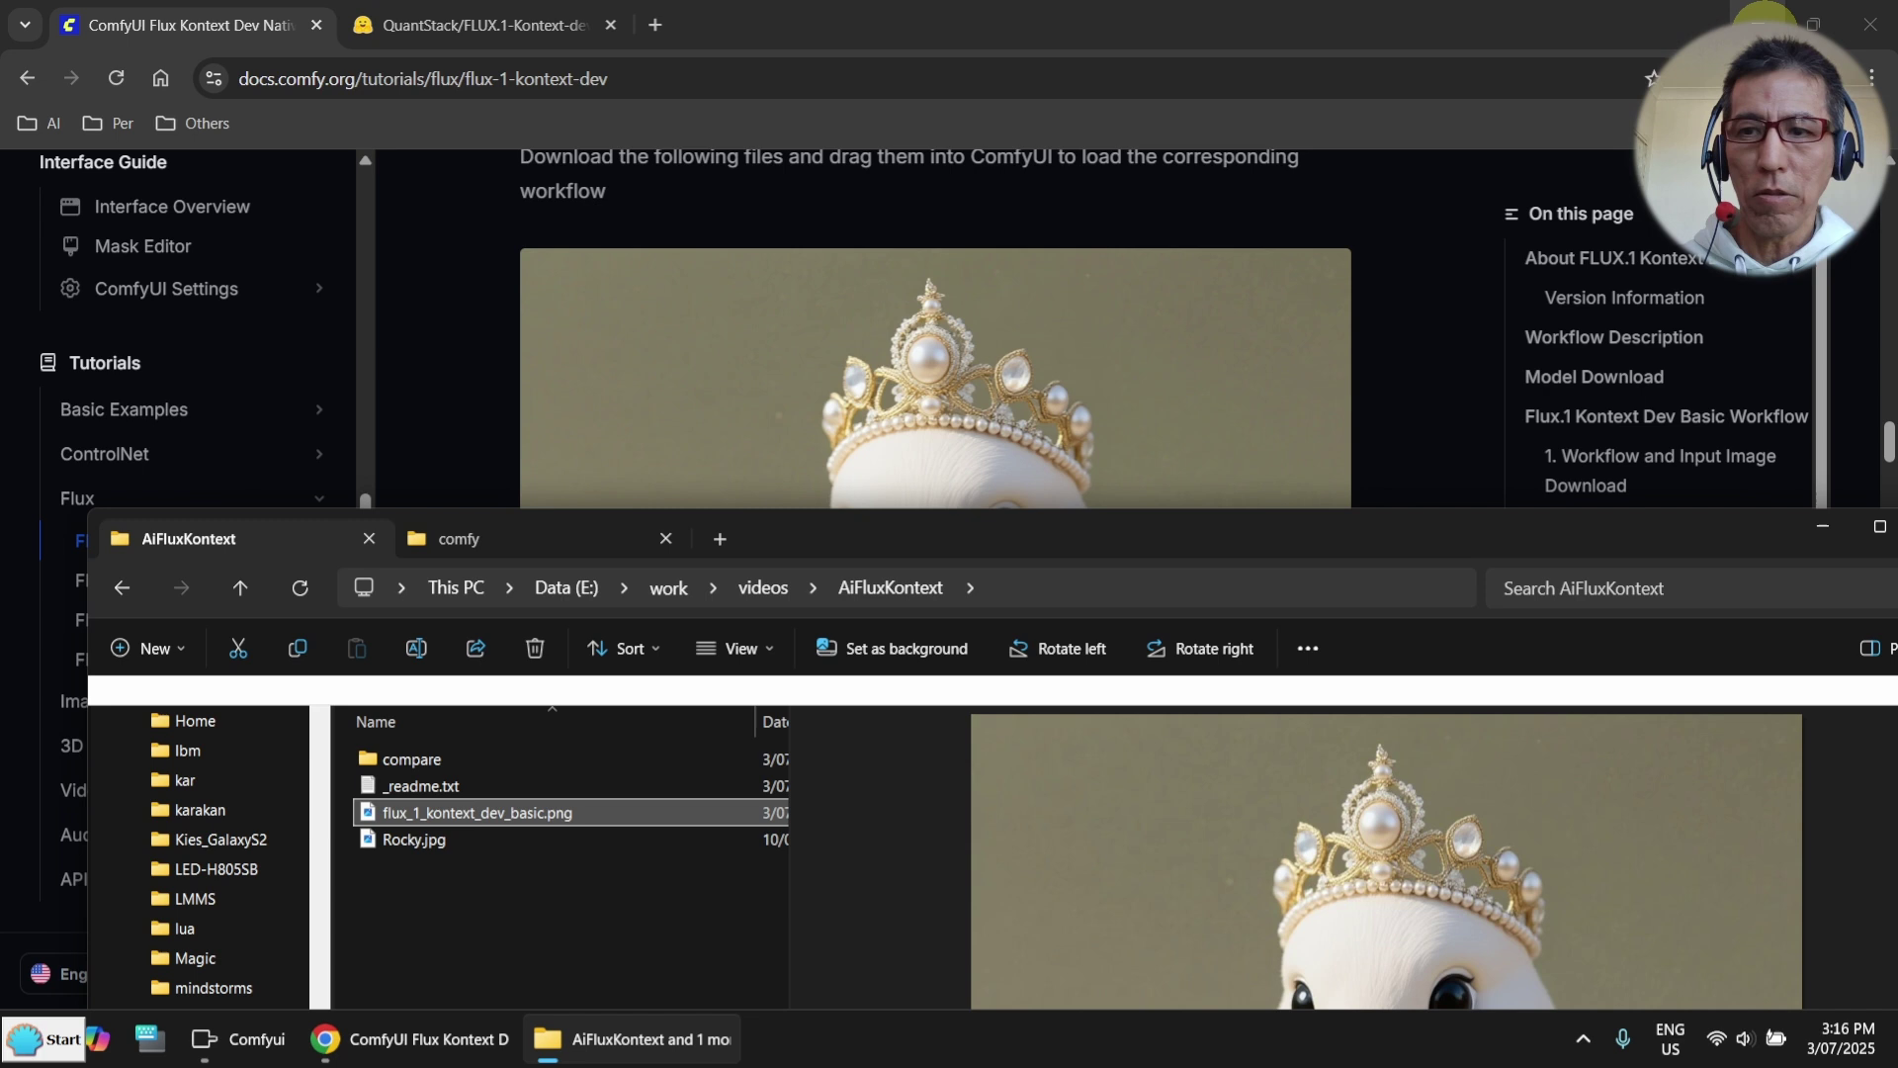
Step: Drag flux_1_kontext_dev_basic.png from the AiFluxKontext folder onto the ComfyUI canvas
click(1763, 24)
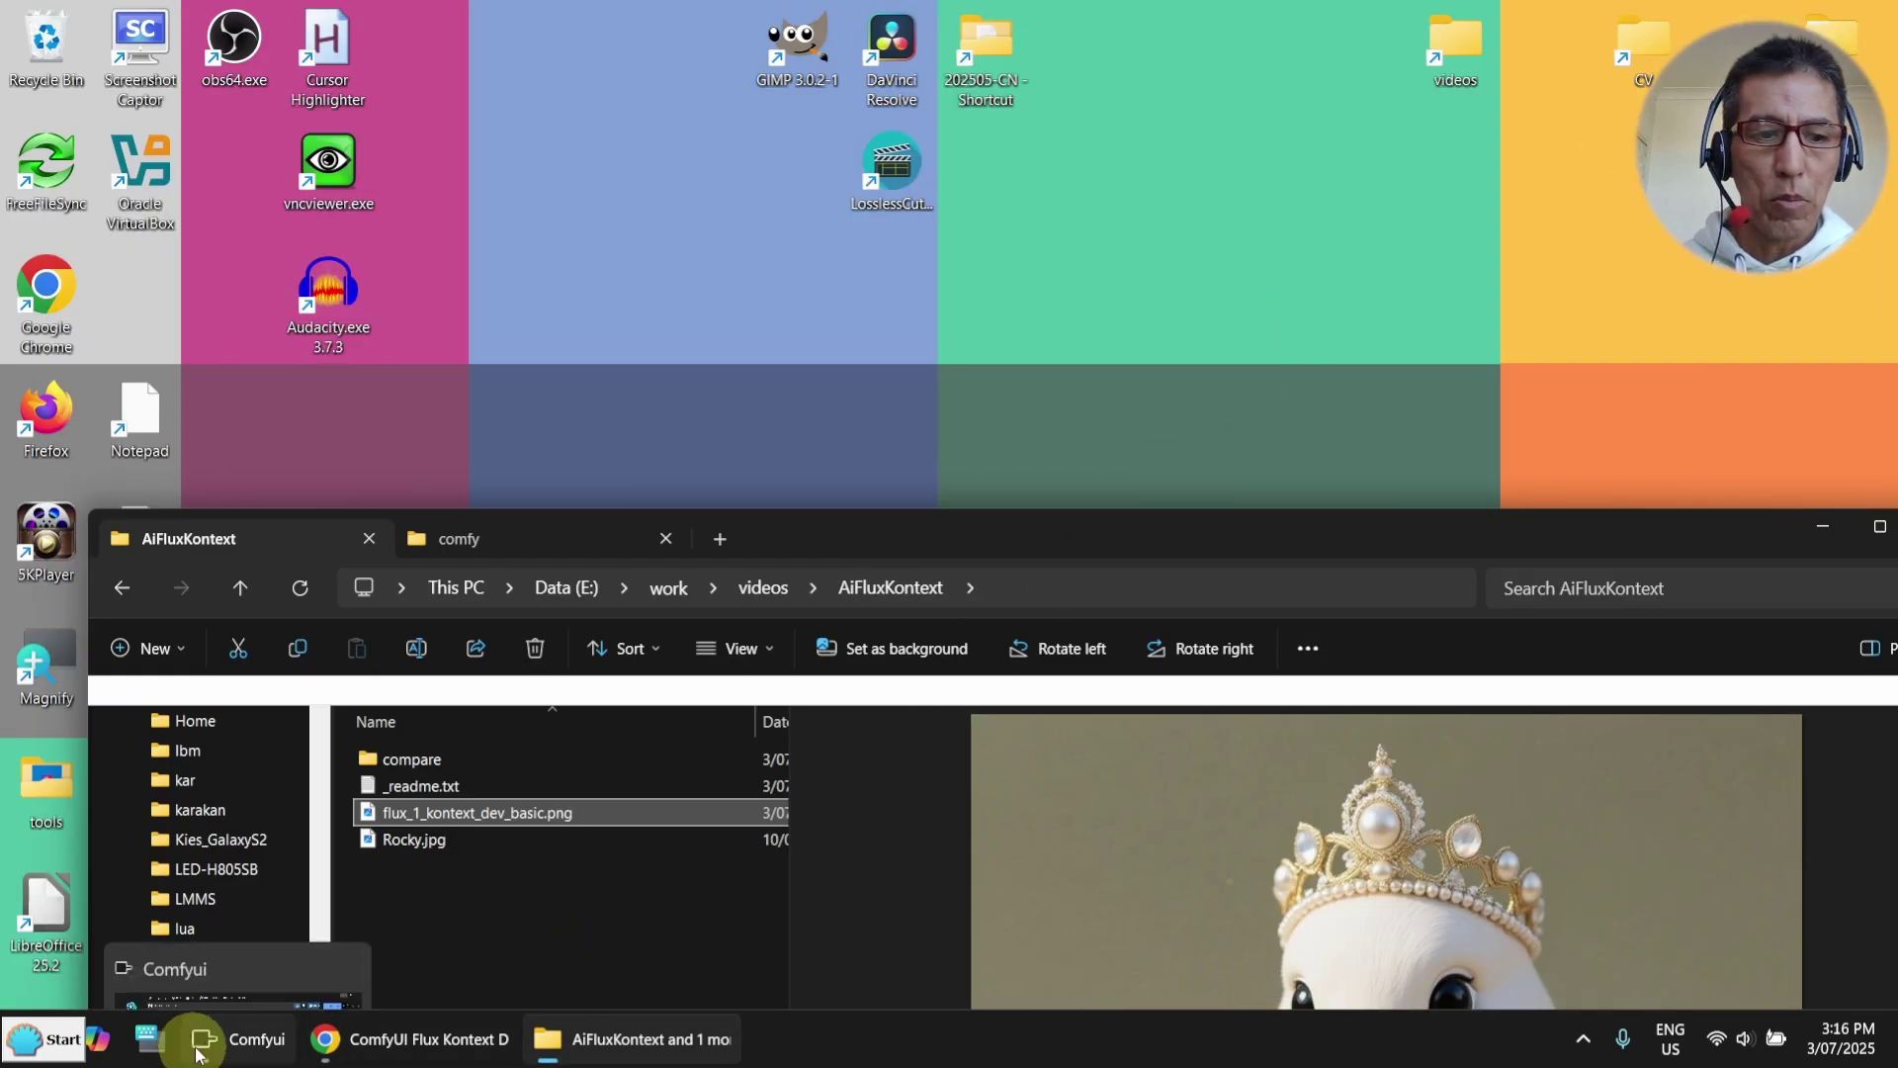
click(198, 1053)
click(581, 1051)
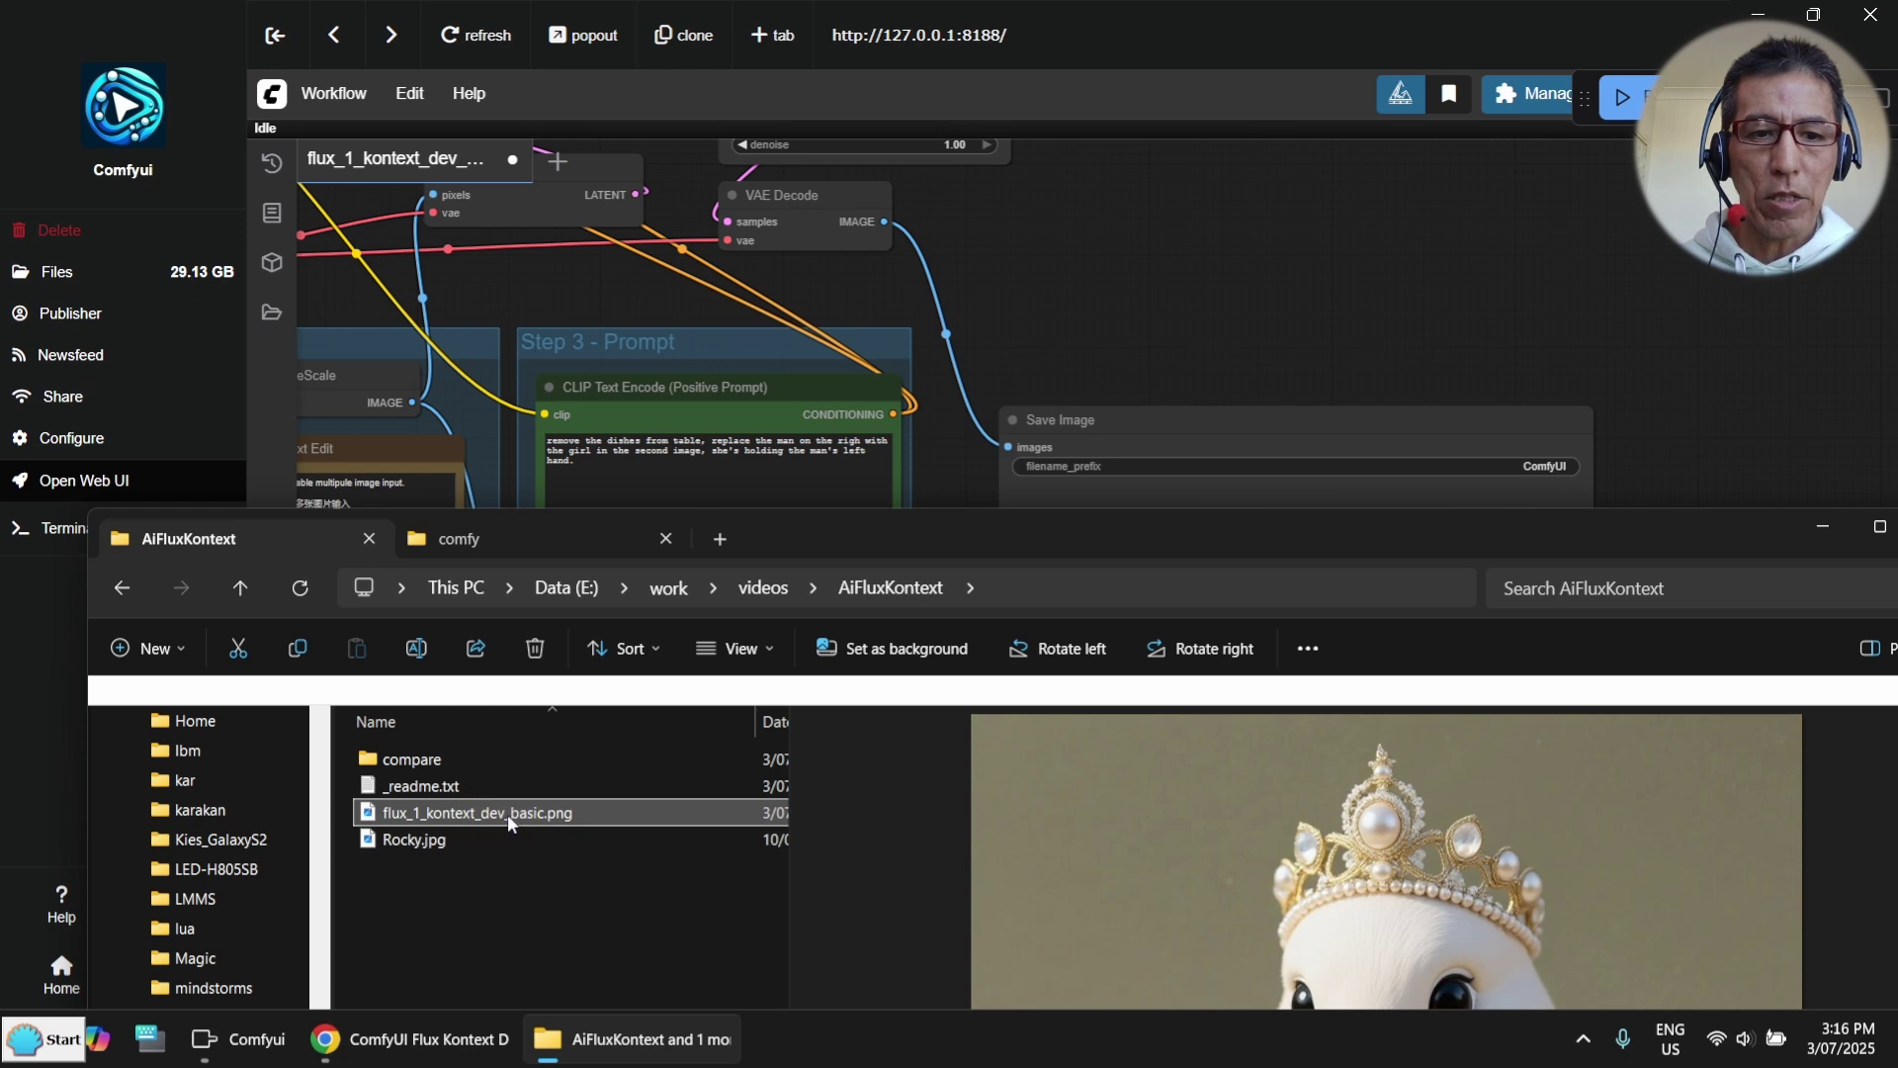
drag(507, 815, 817, 431)
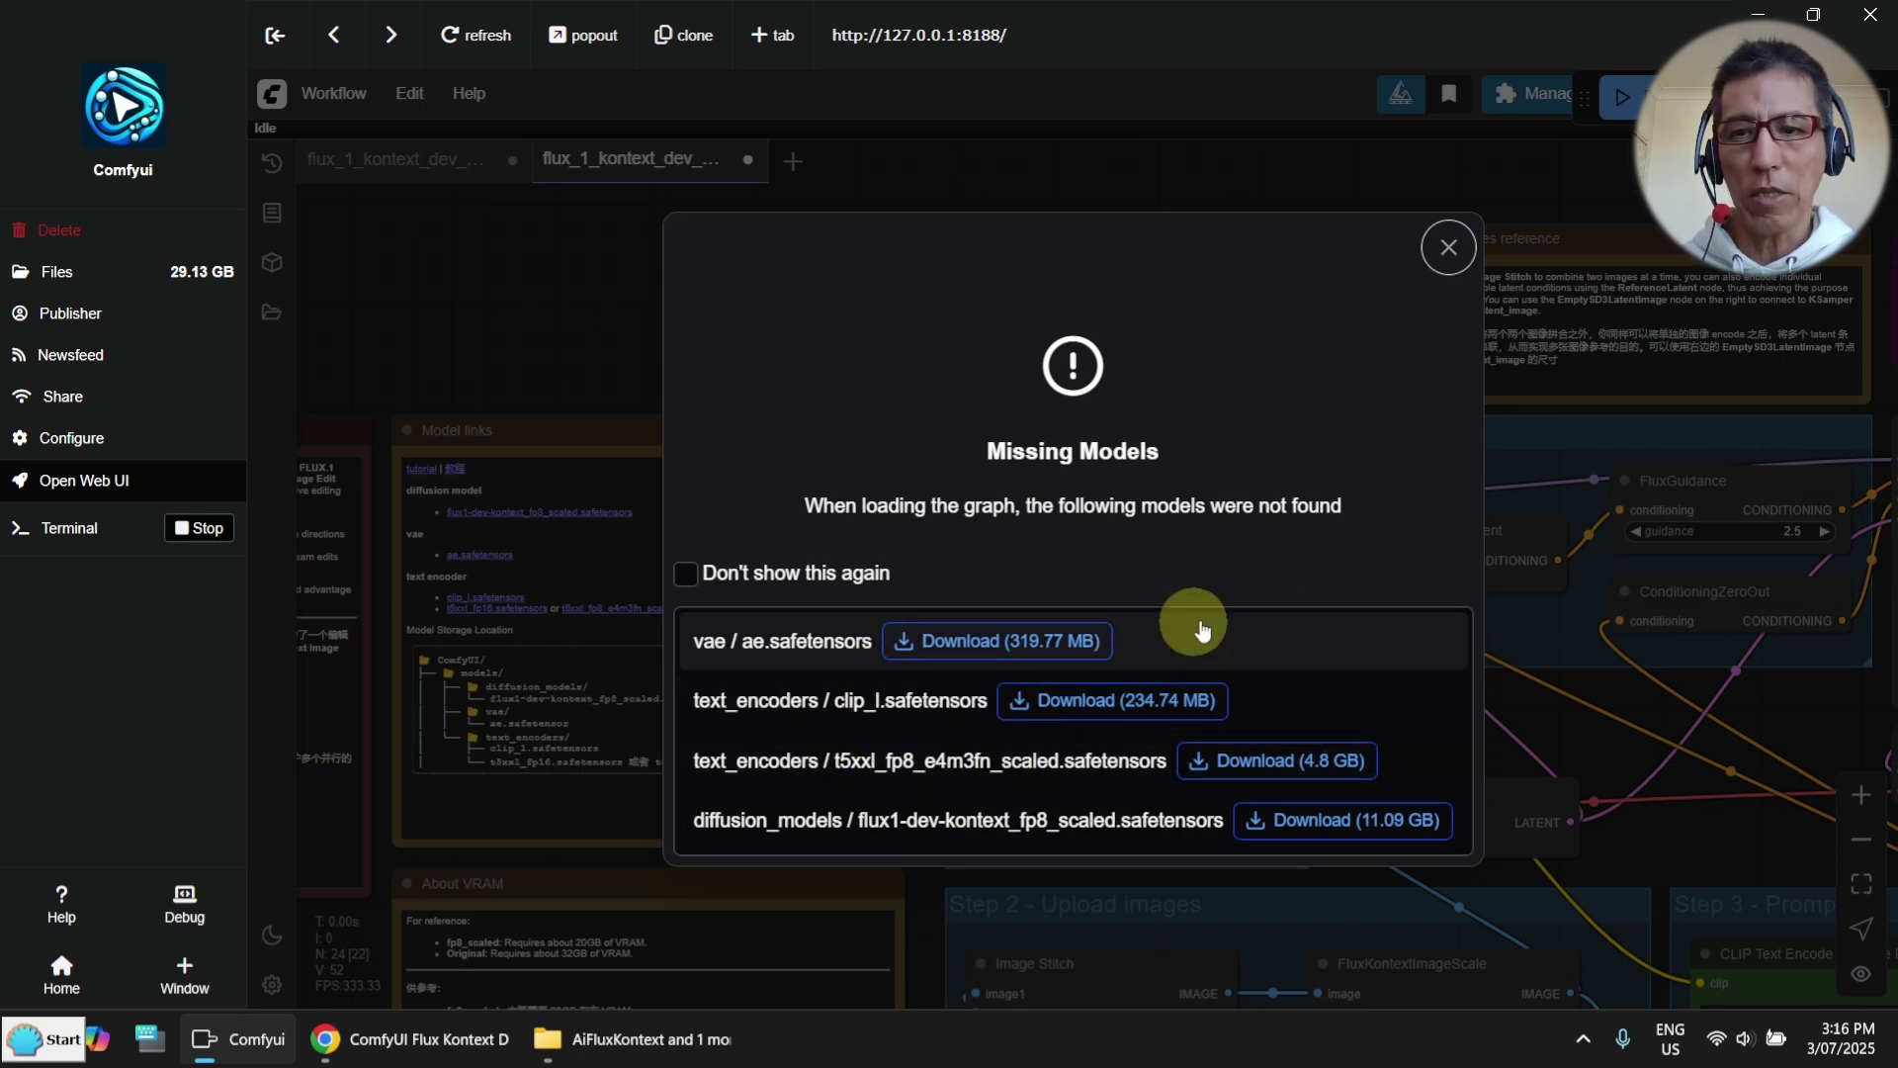
Step: Dismiss the missing-models warning, zoom onto the Model links note, and check the QuantStack page
click(1445, 247)
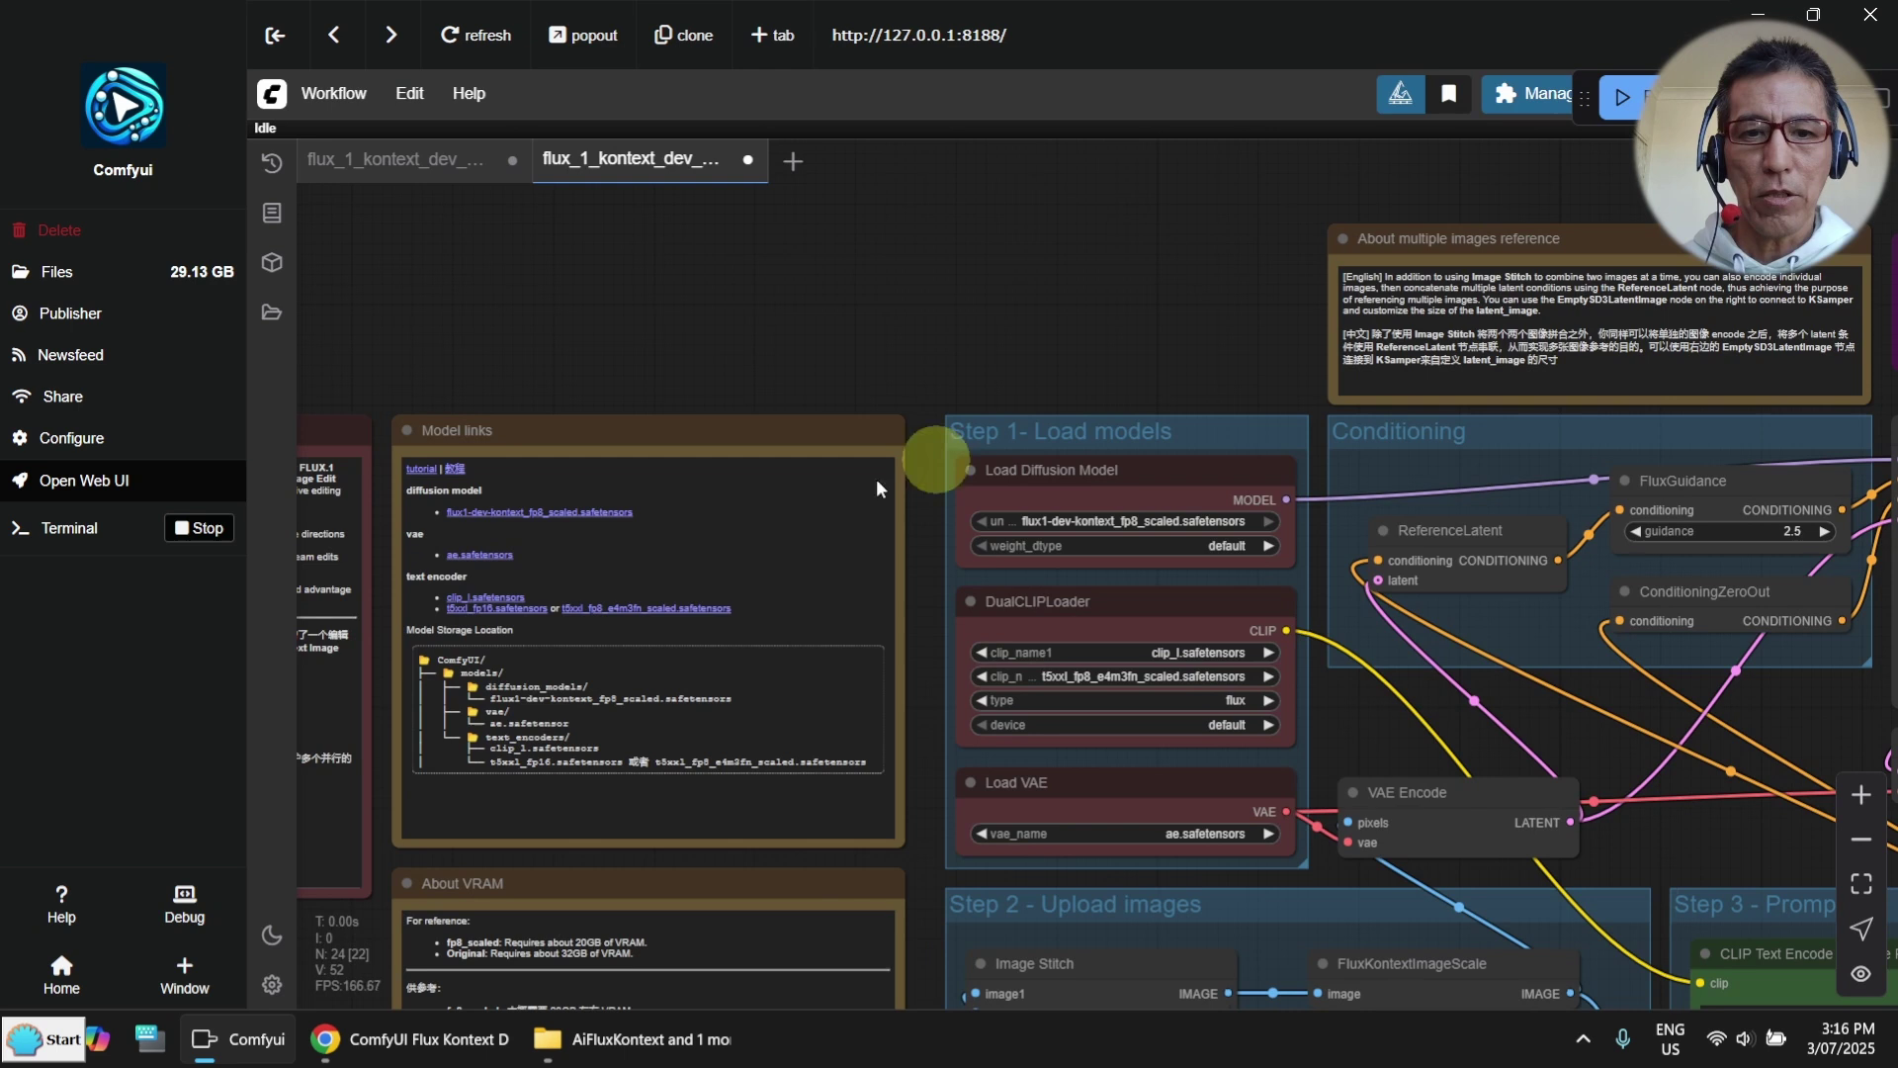
drag(699, 657, 1008, 568)
drag(1004, 268, 927, 238)
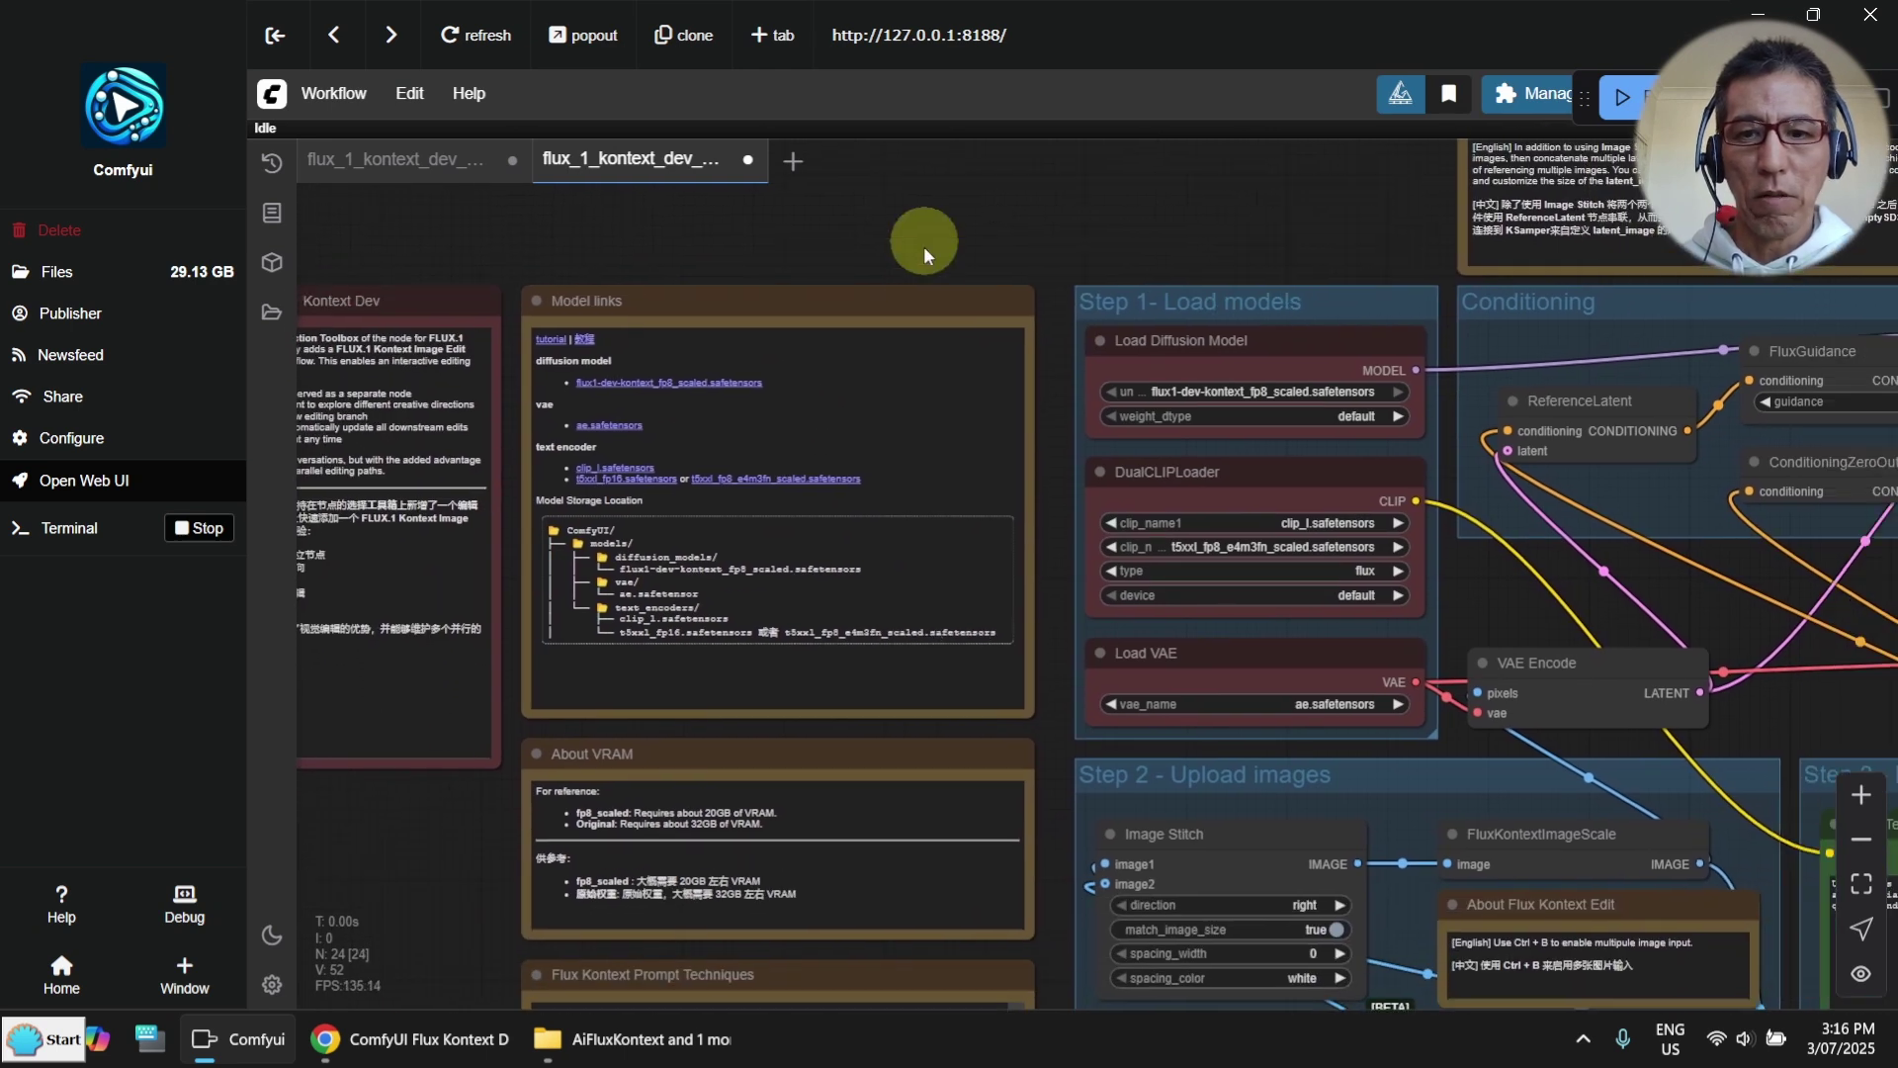
scroll(1029, 534, up, 8)
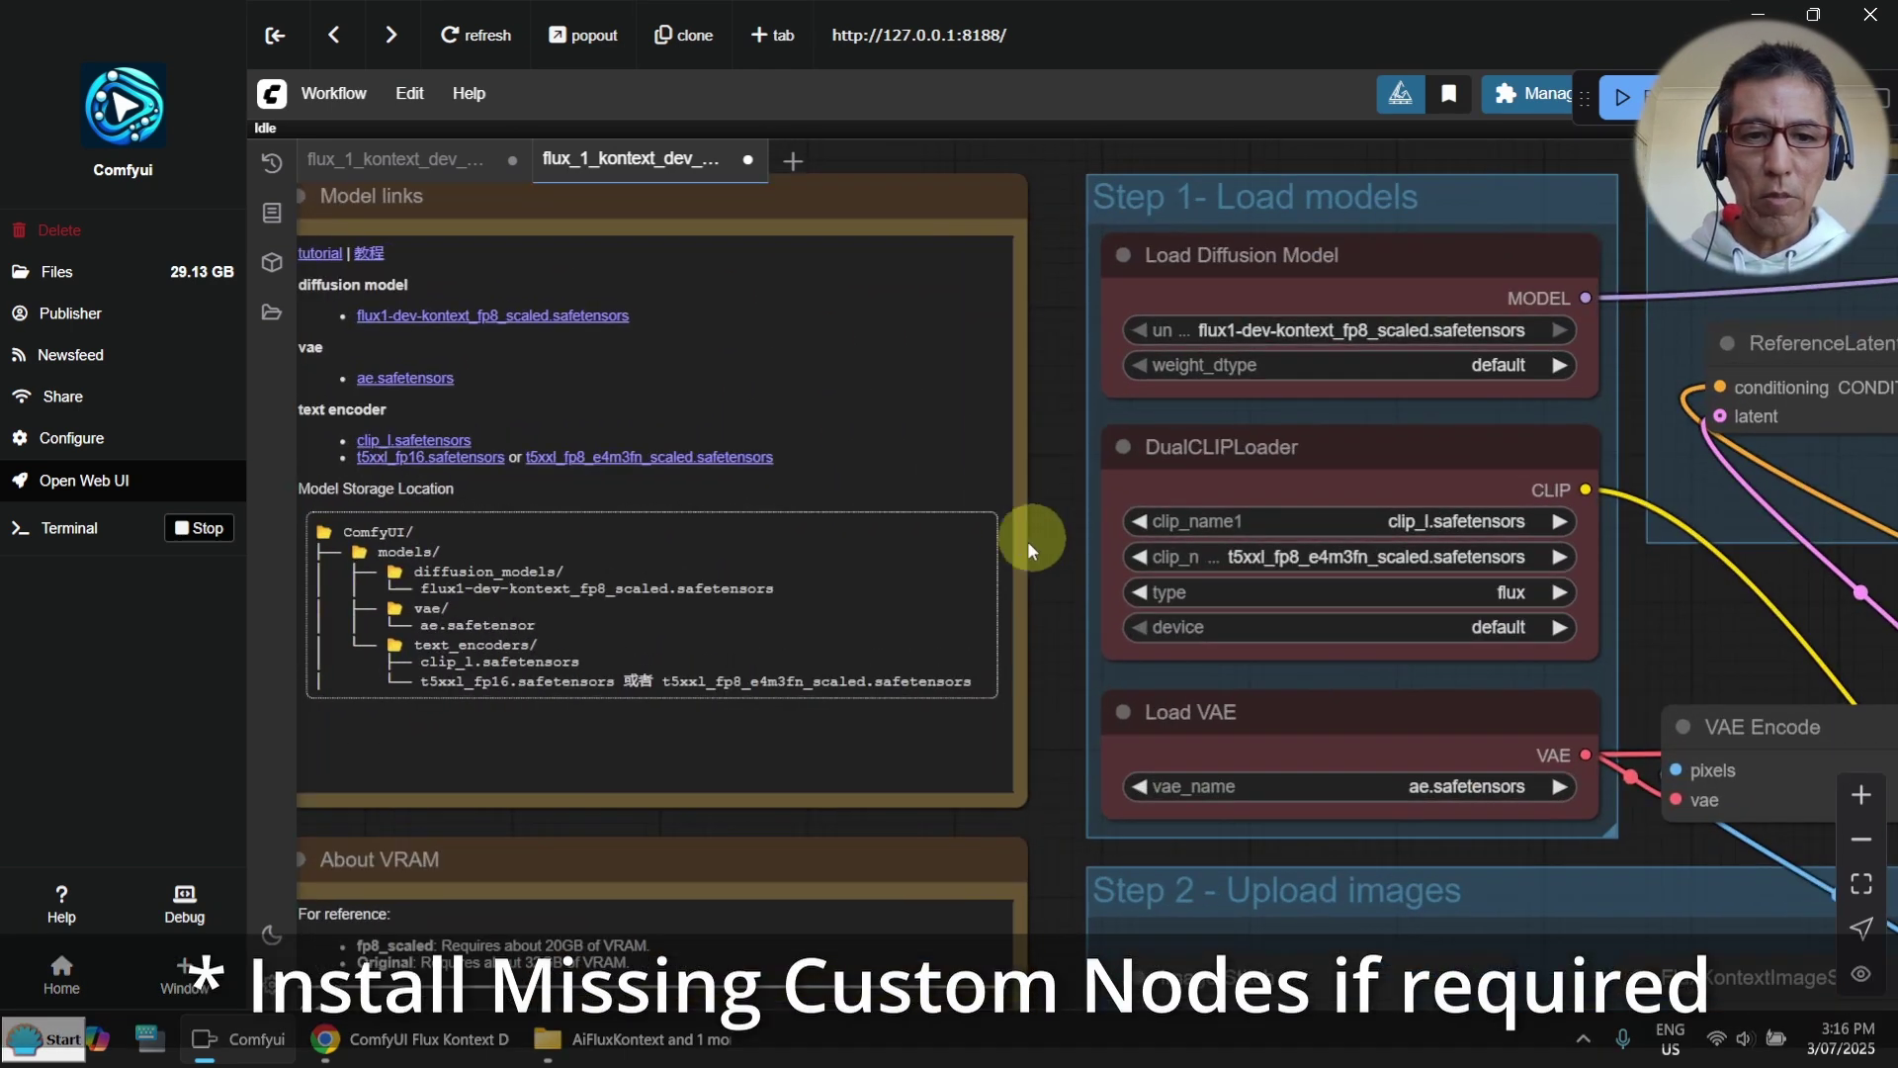
drag(897, 376, 1483, 521)
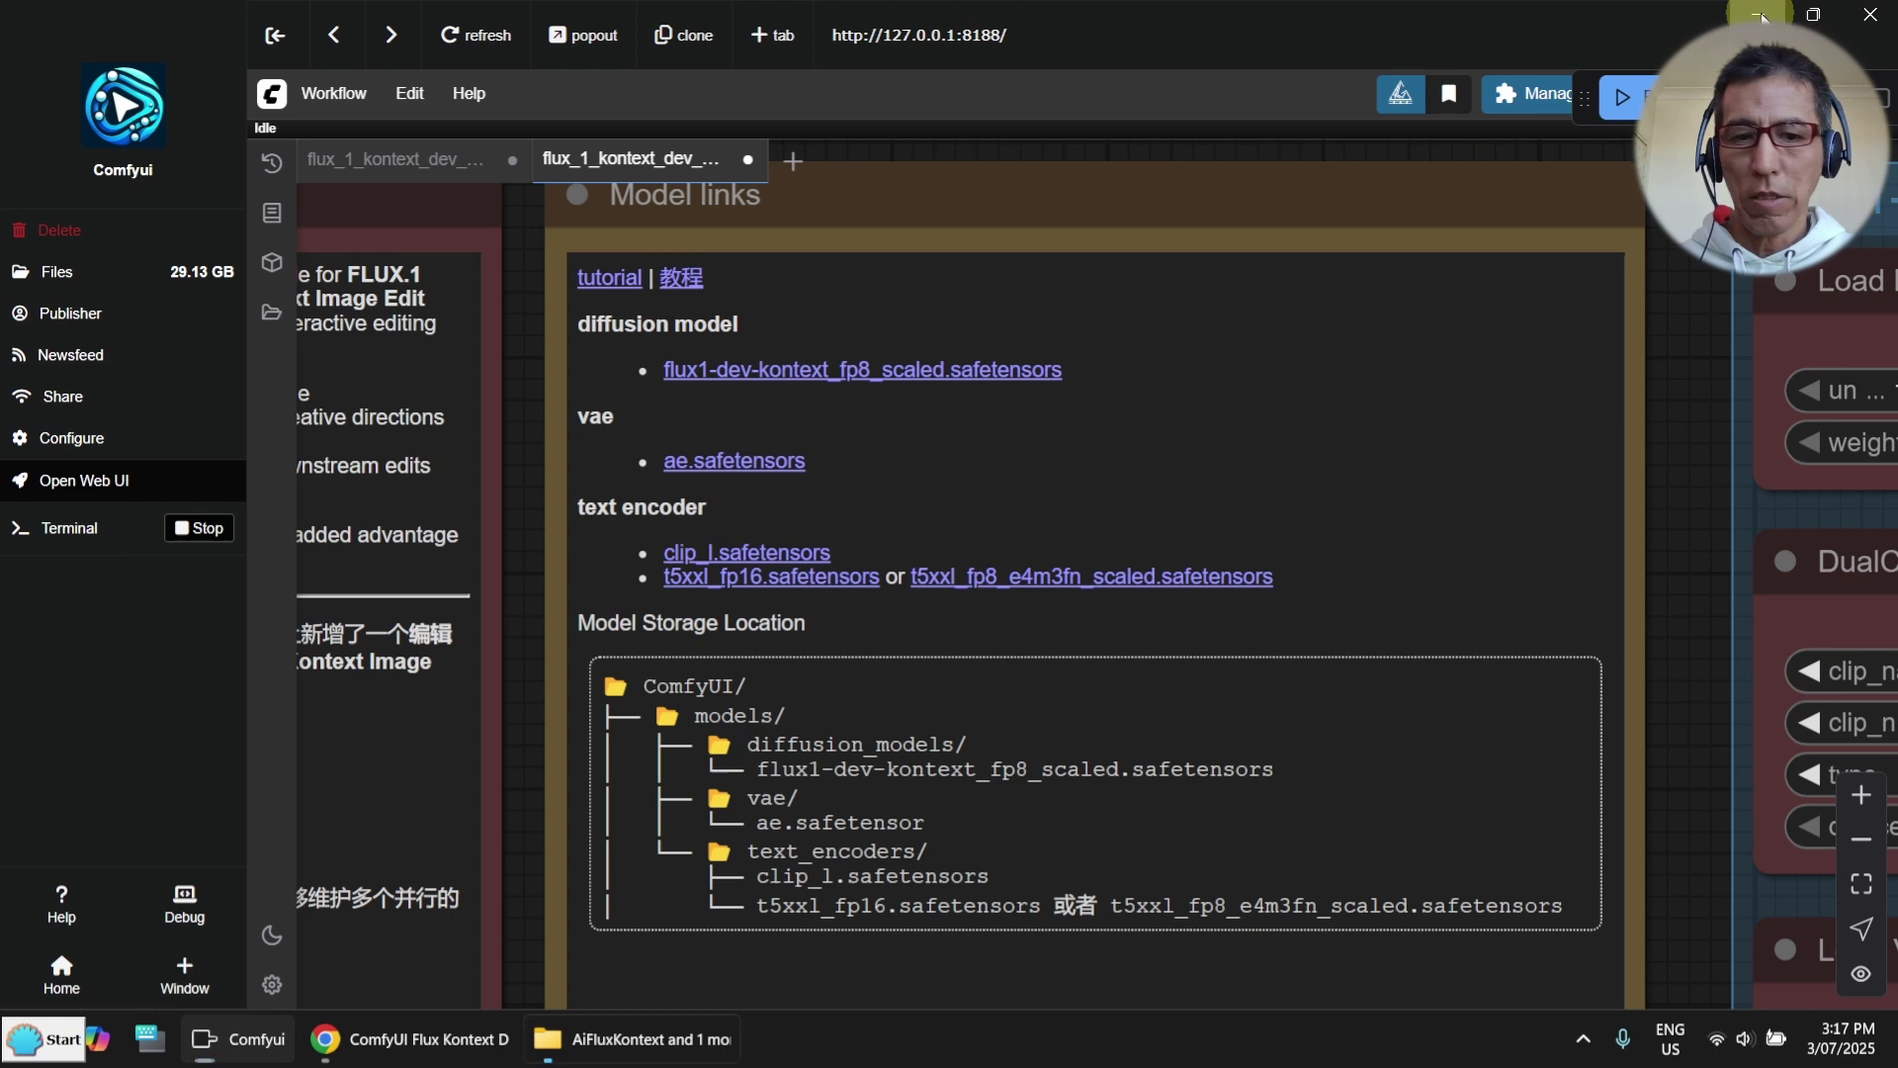
click(1763, 16)
click(501, 31)
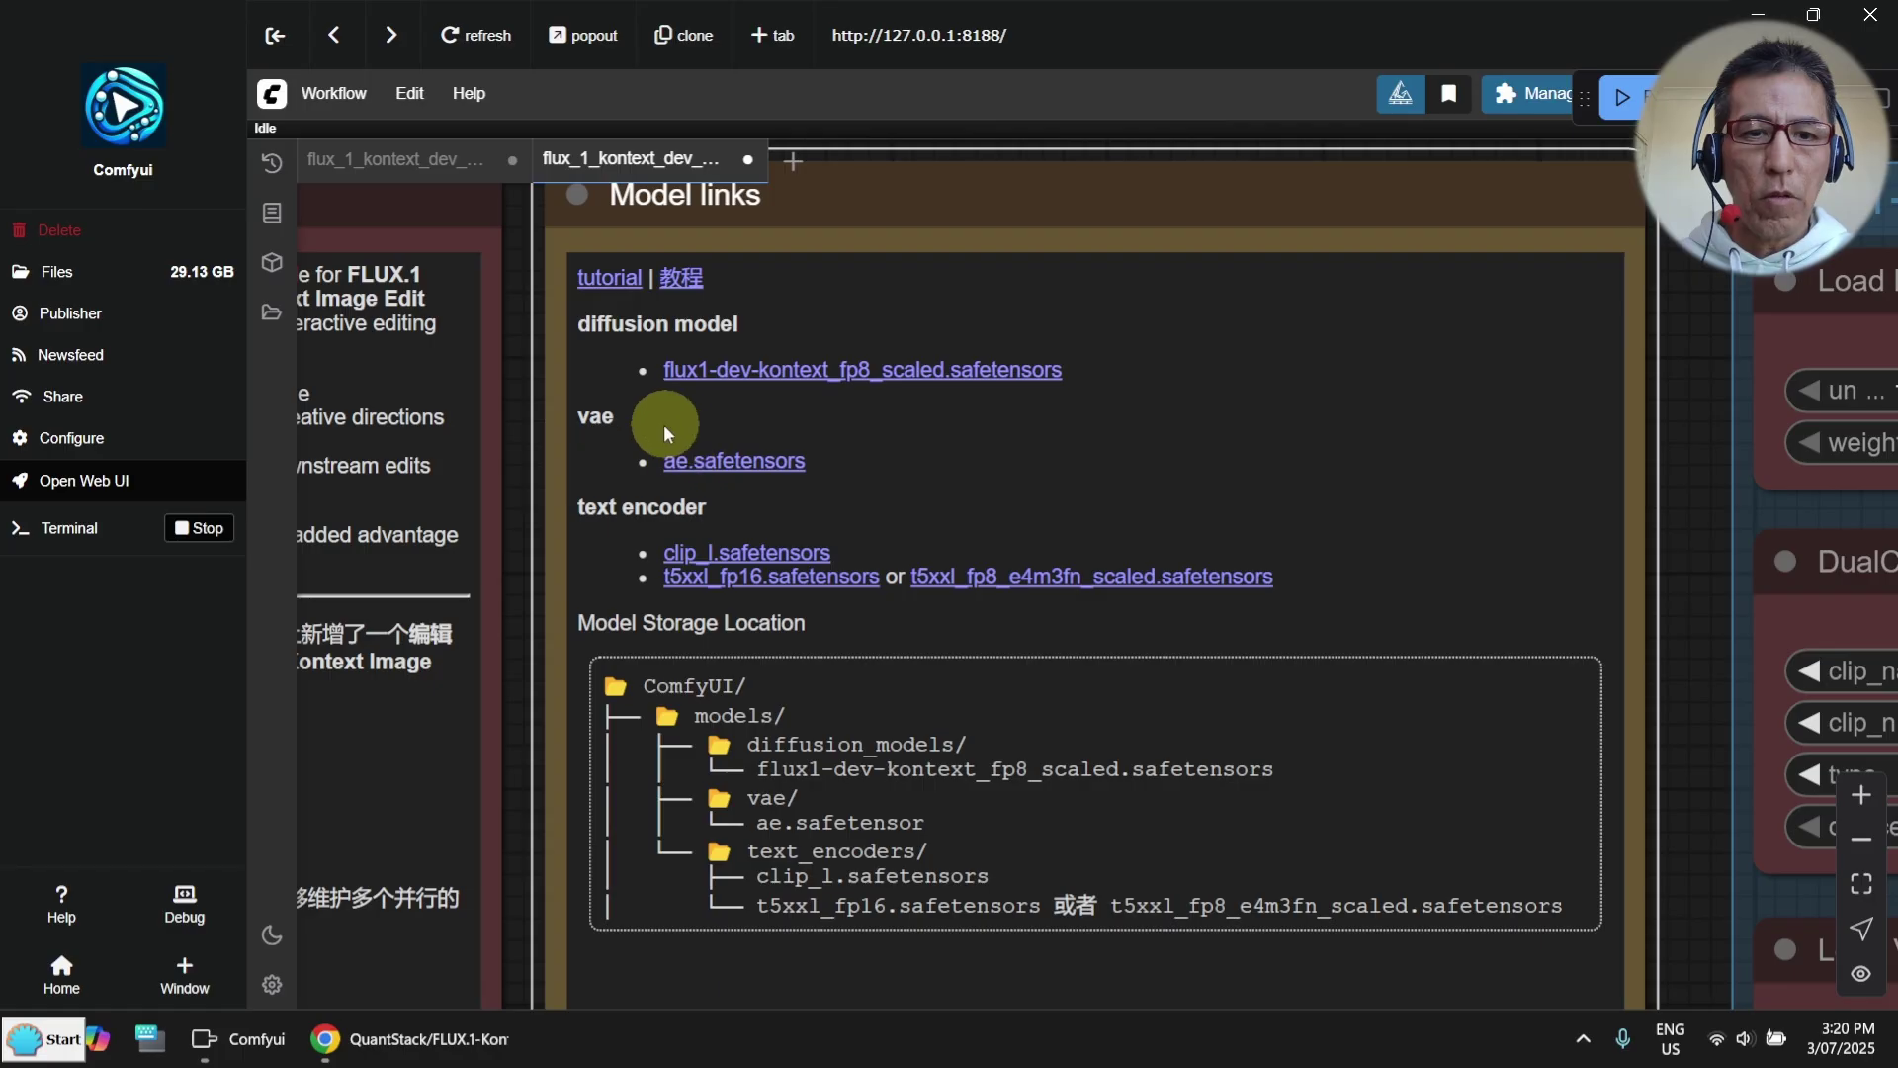
Step: Open the ae.safetensors page and start its download, then return to ComfyUI
click(754, 471)
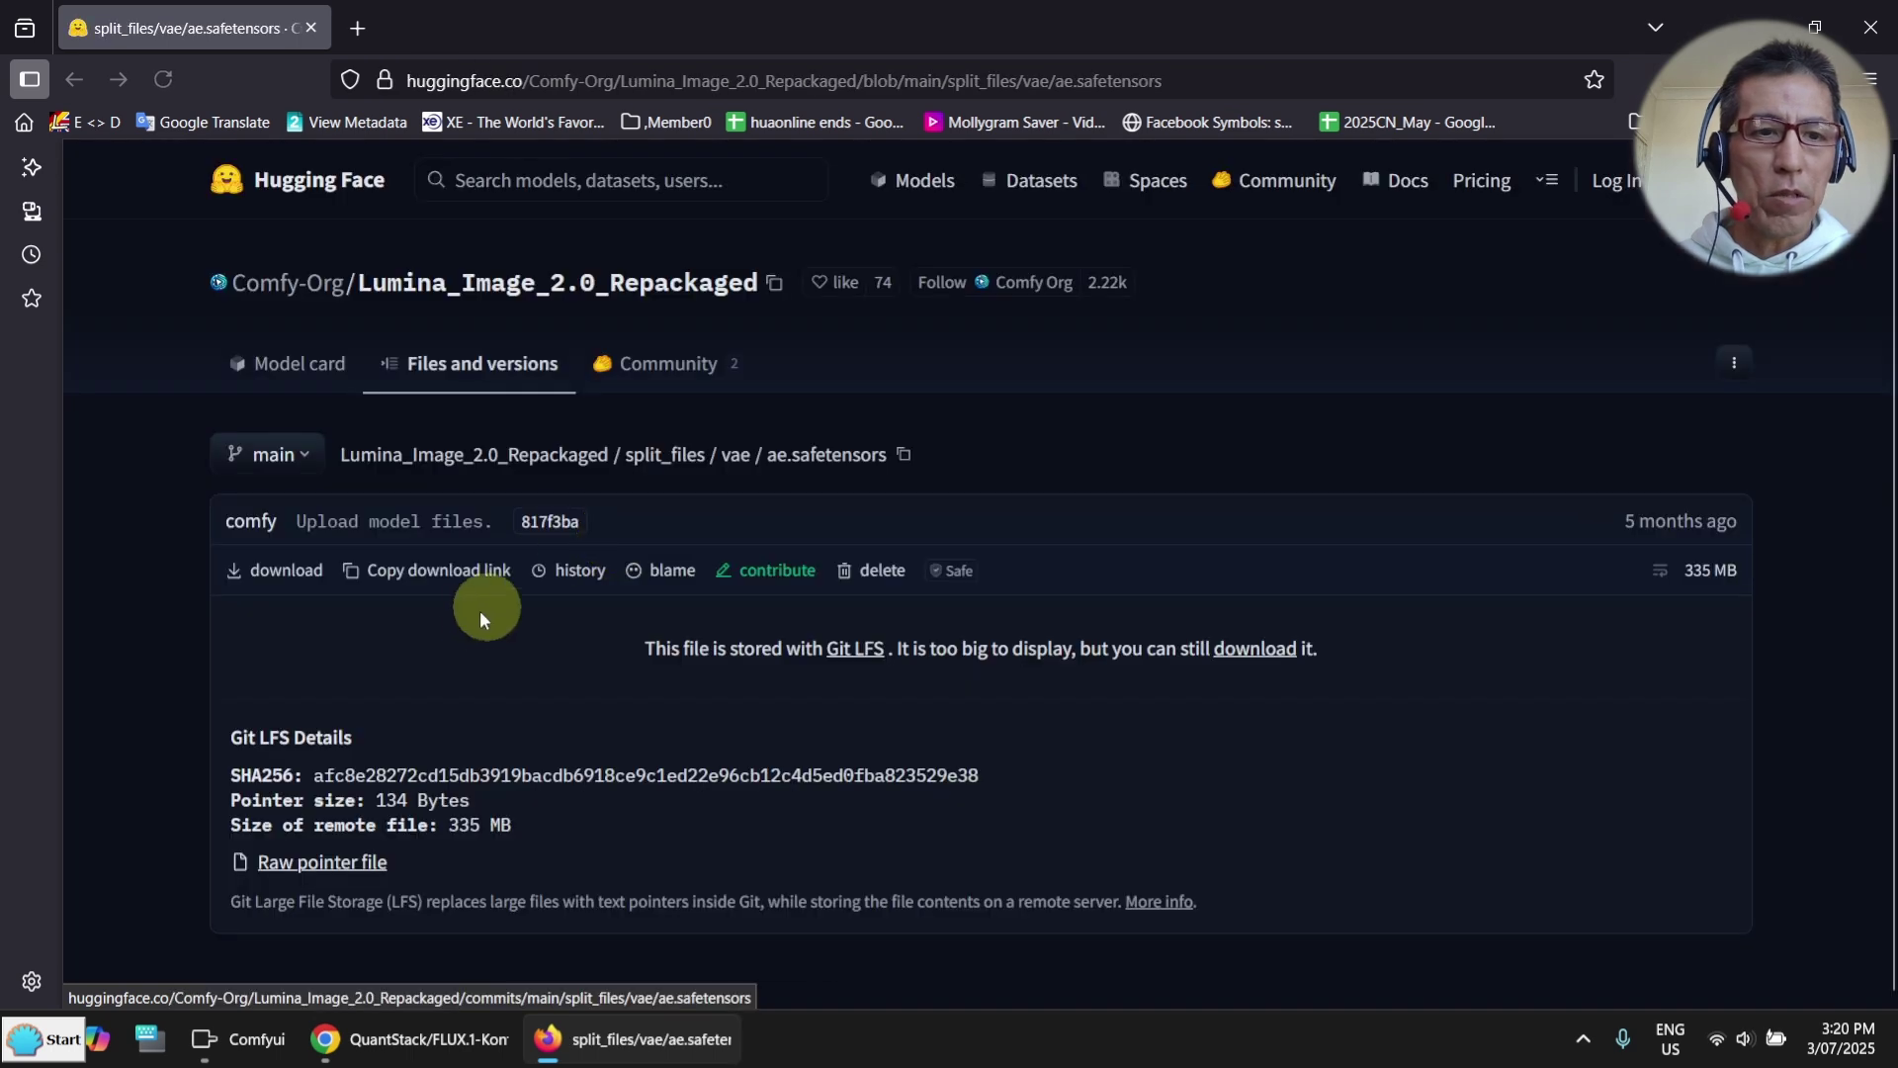
click(286, 574)
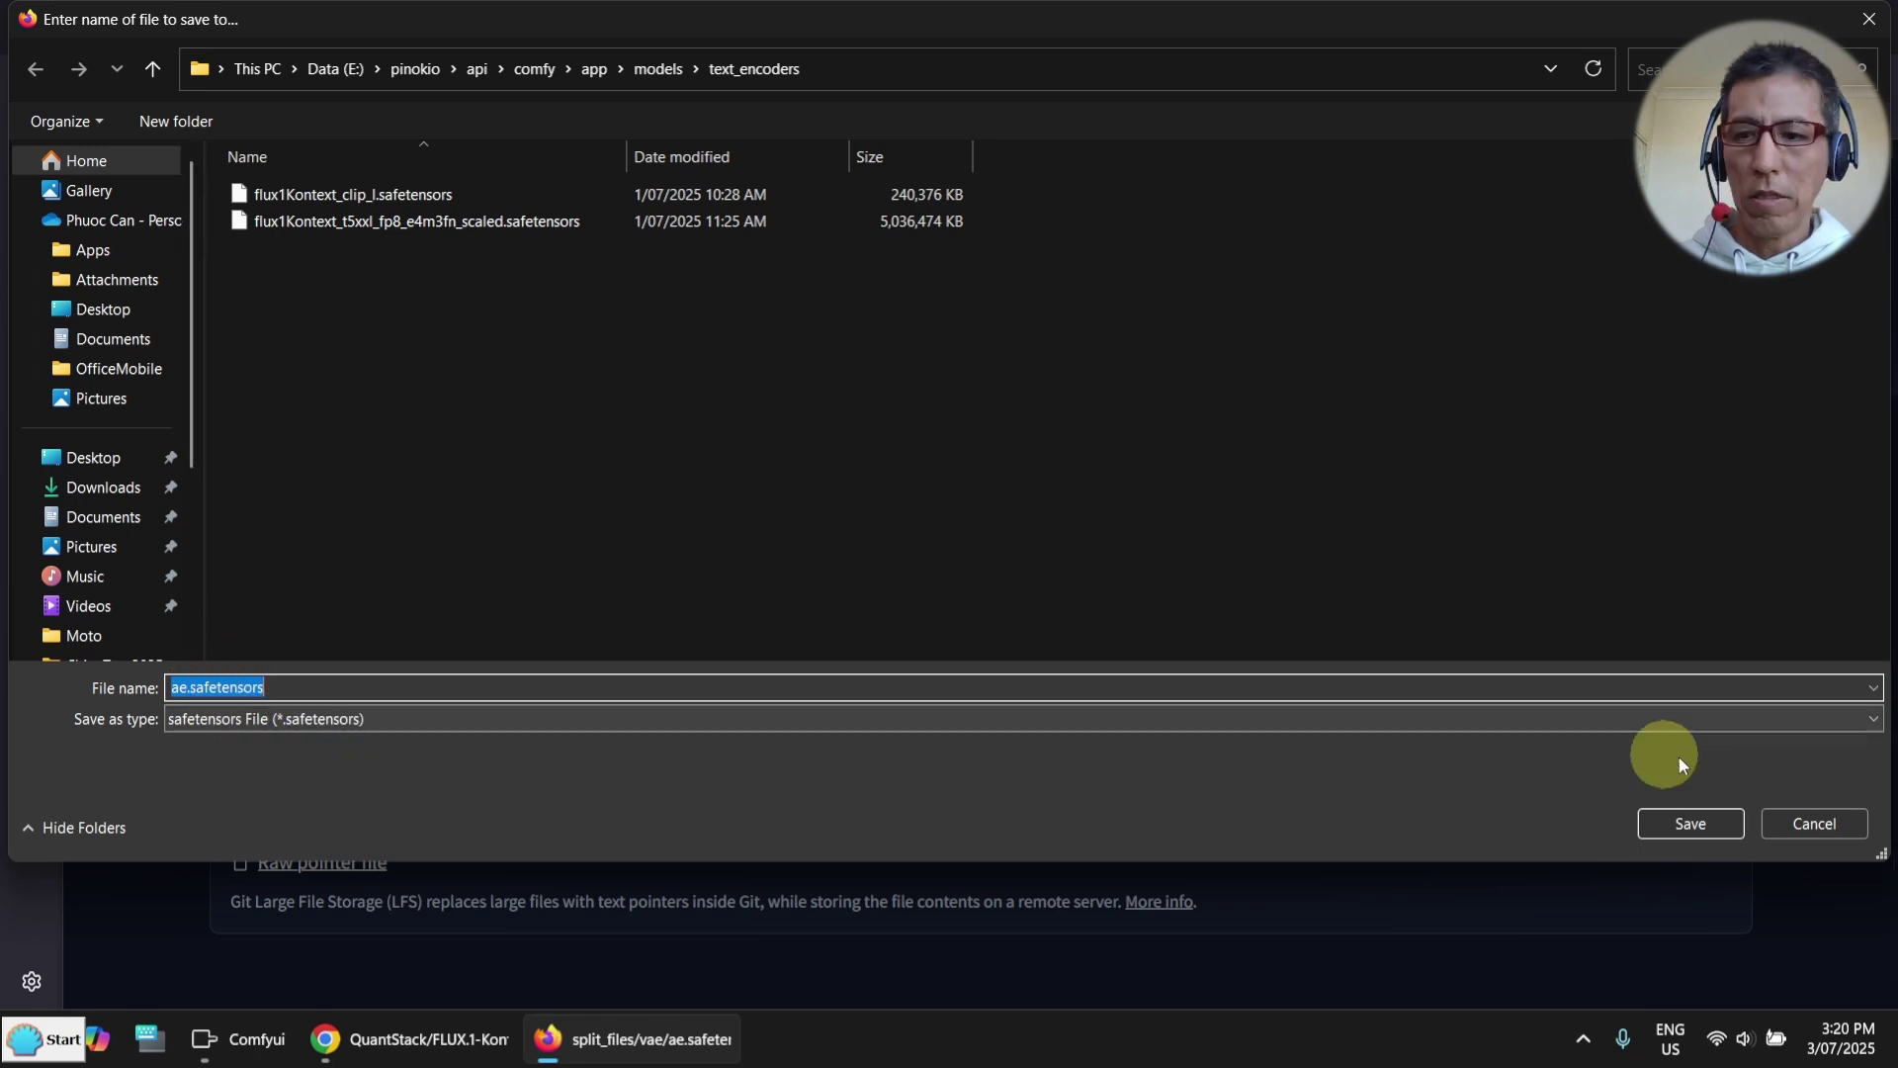
click(1786, 822)
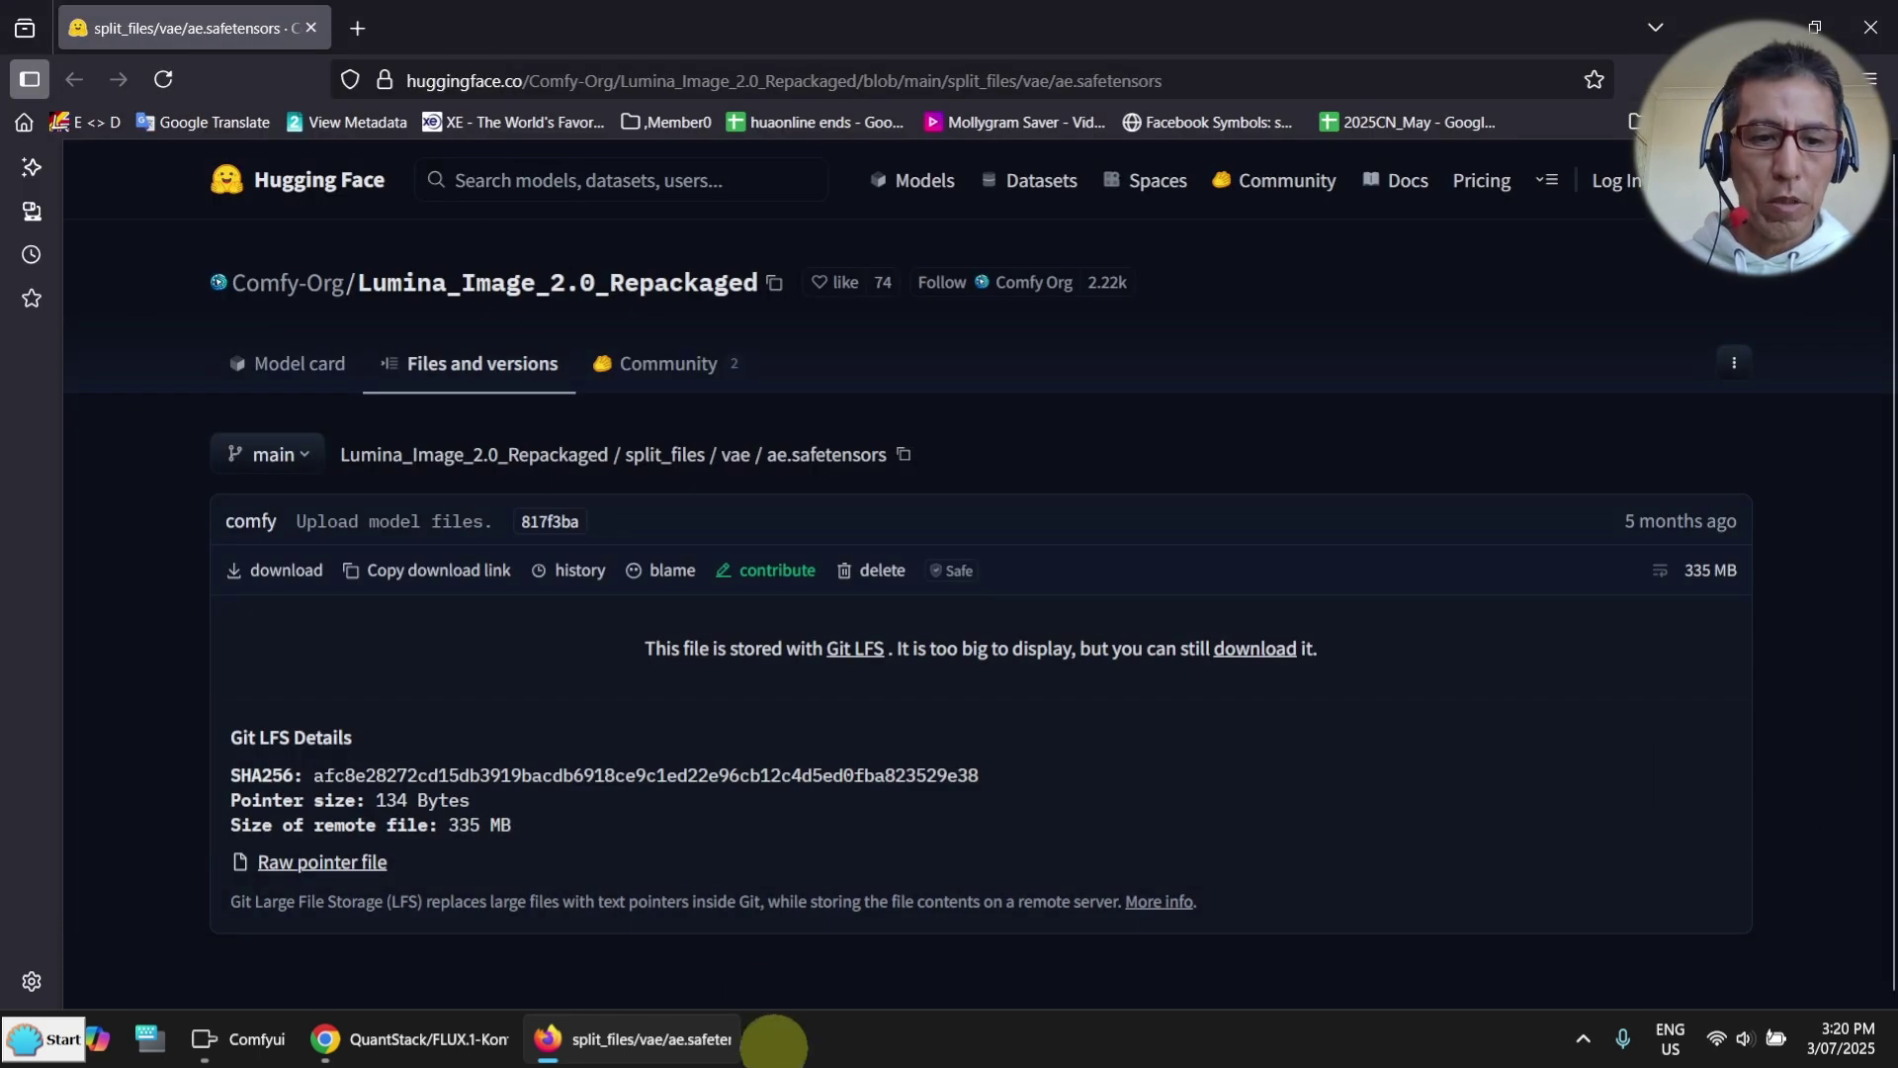
click(247, 1040)
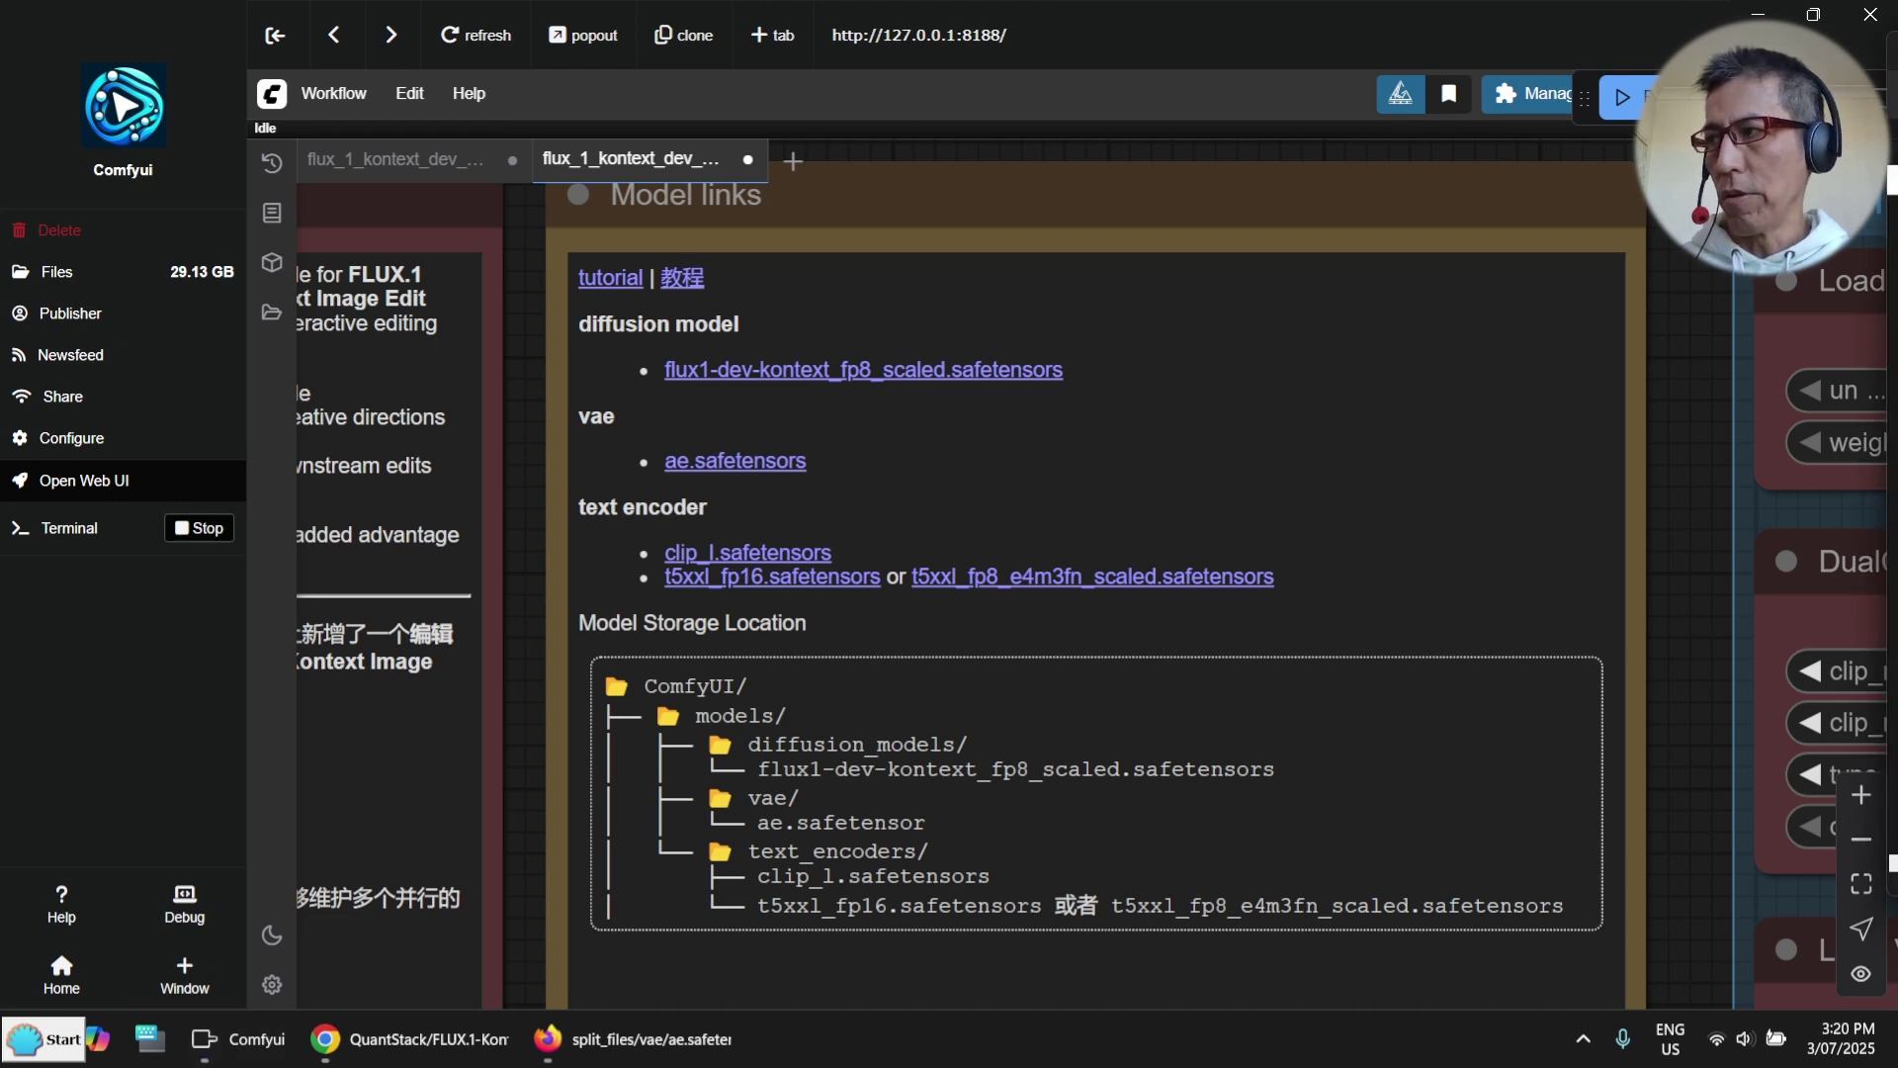
Step: Browse to comfy\app\models and check diffusion_models for the Kontext model file
key(alt+Tab)
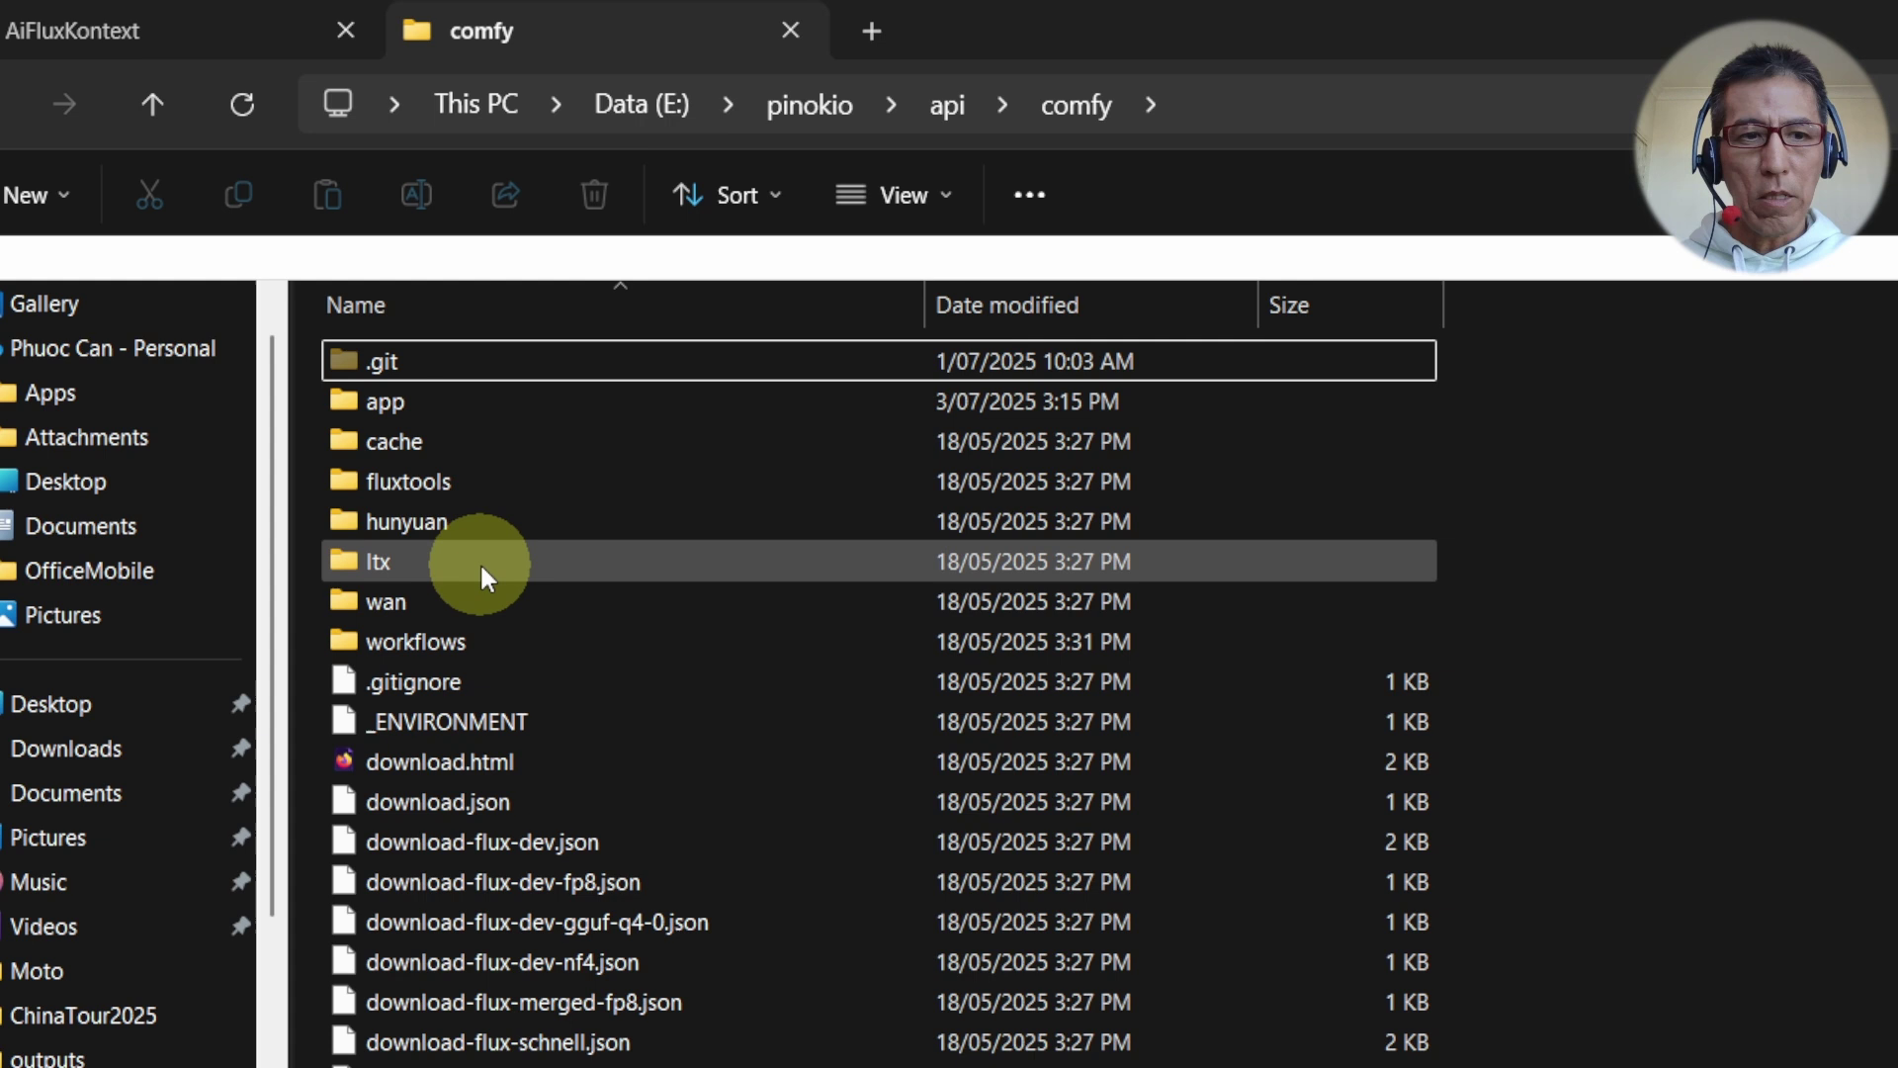
click(465, 399)
double_click(462, 398)
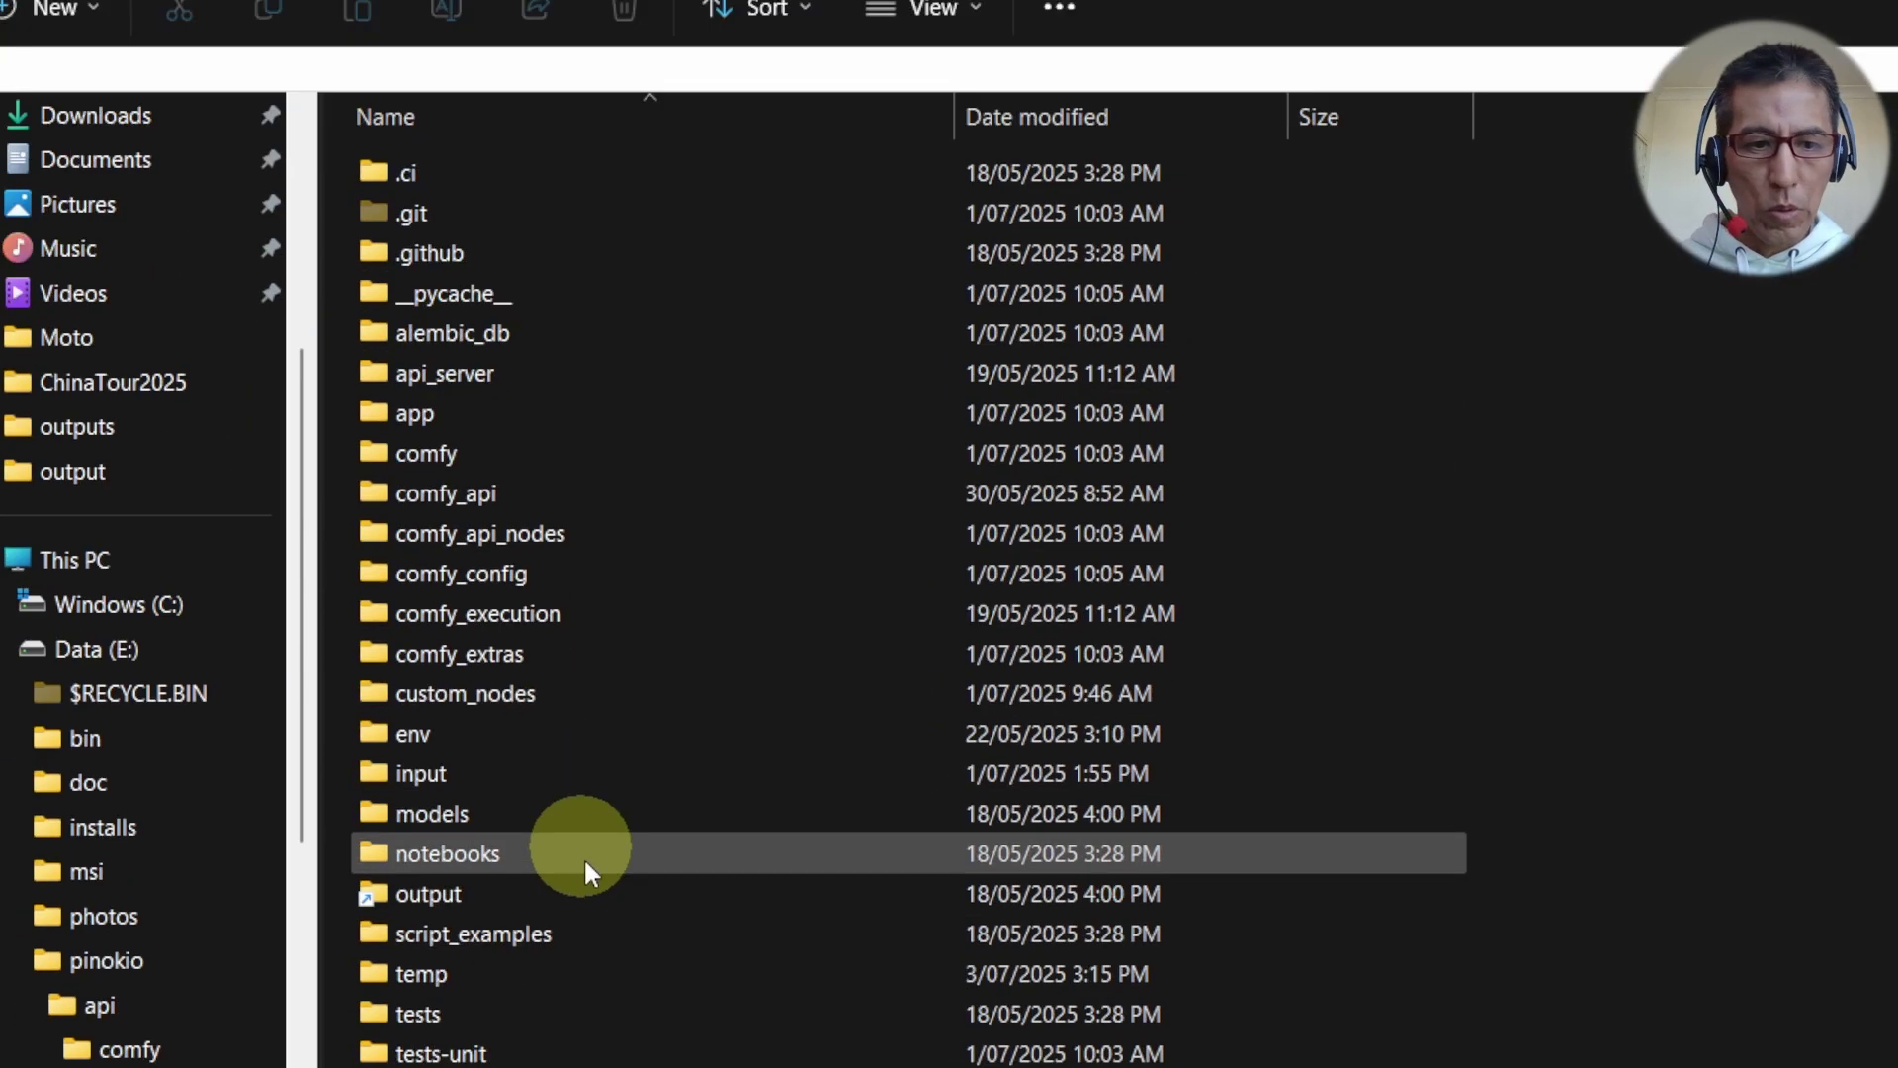
double_click(604, 811)
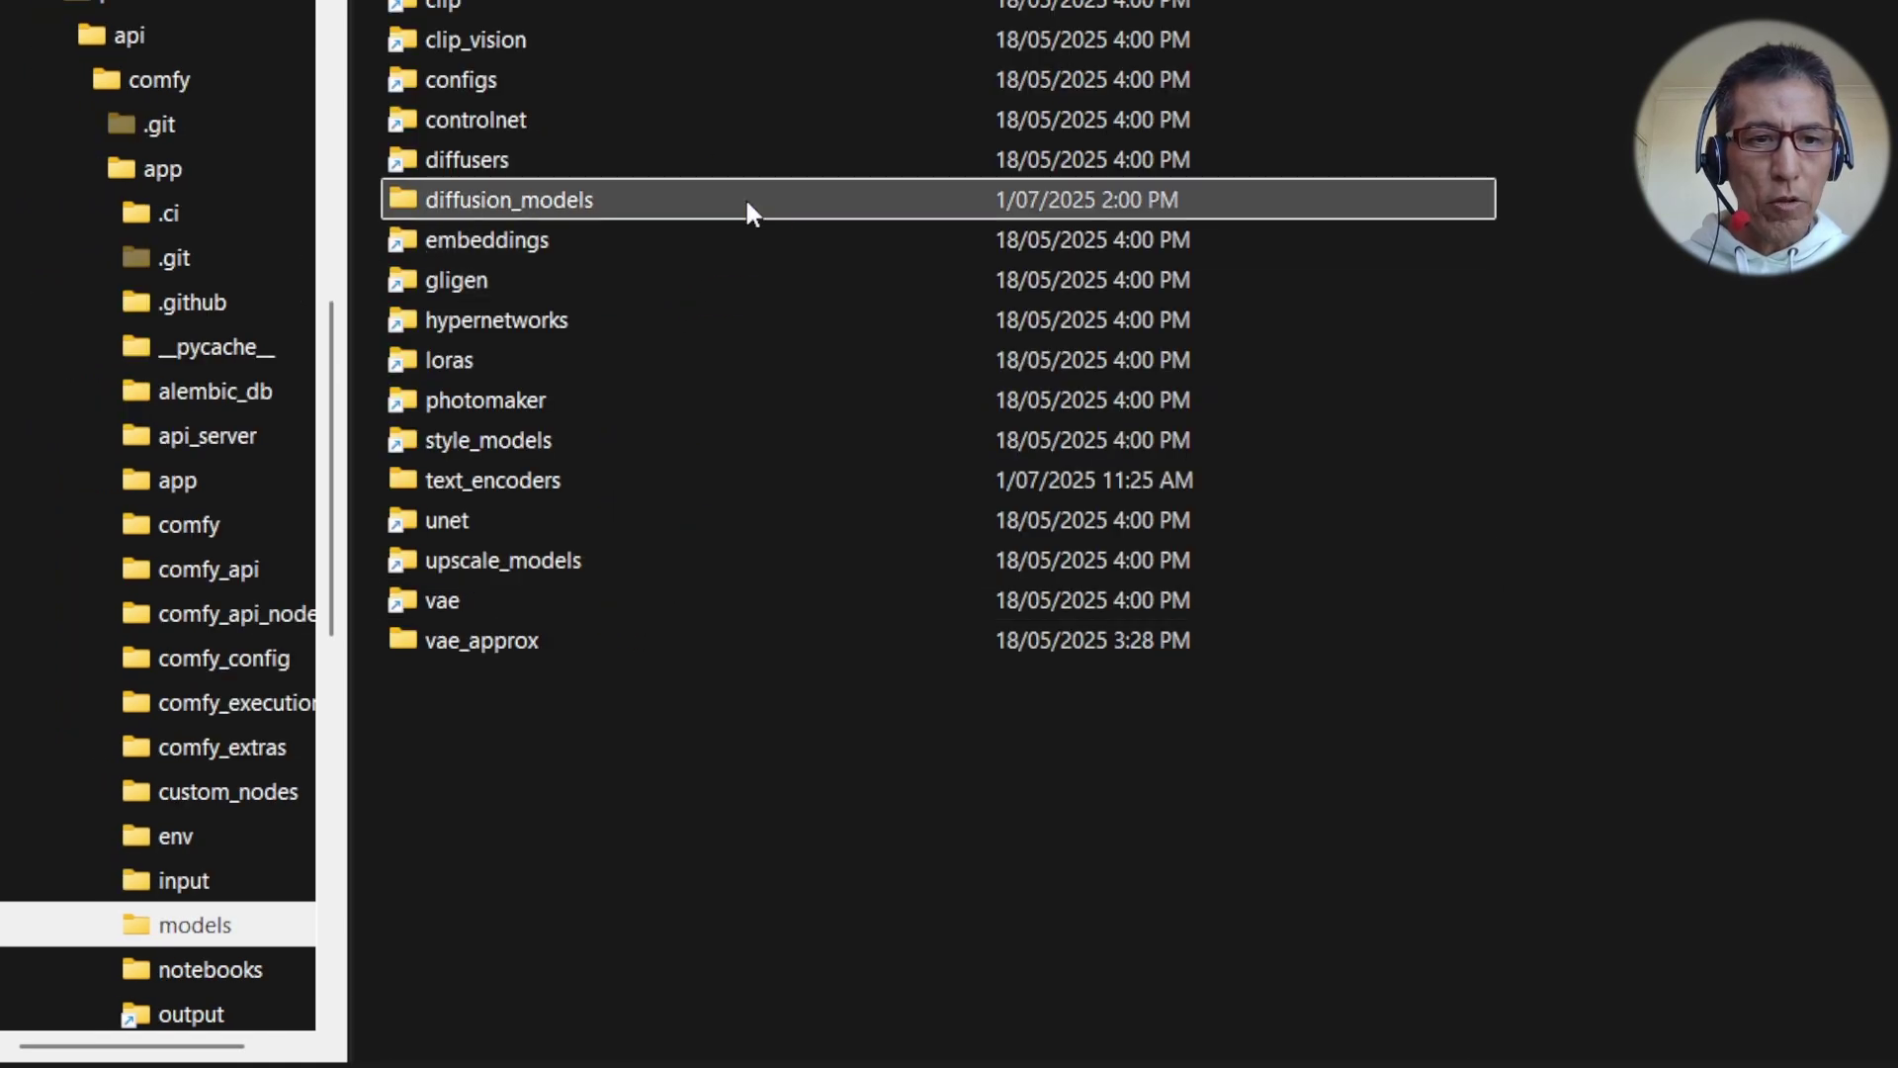
double_click(746, 199)
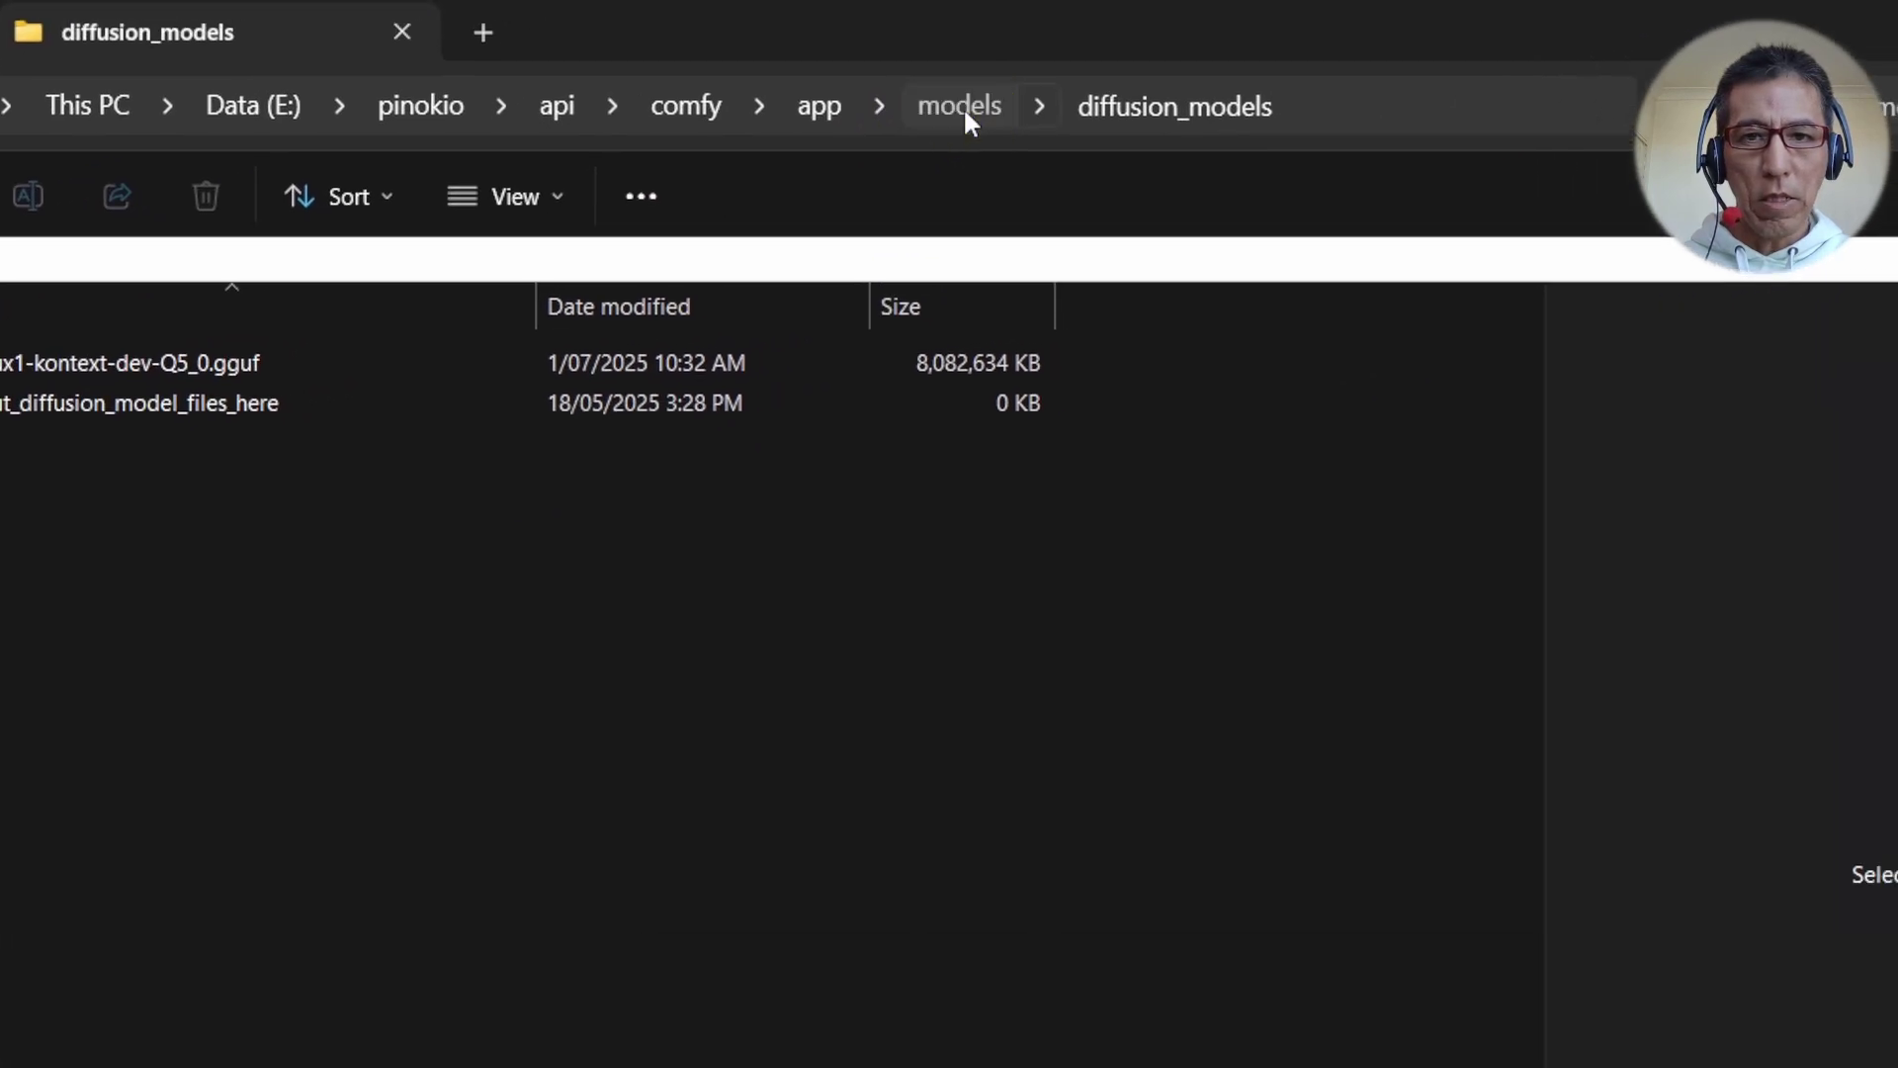
Step: Check the vae folder, then select the t5xxl and clip_l files in text_encoders
click(963, 105)
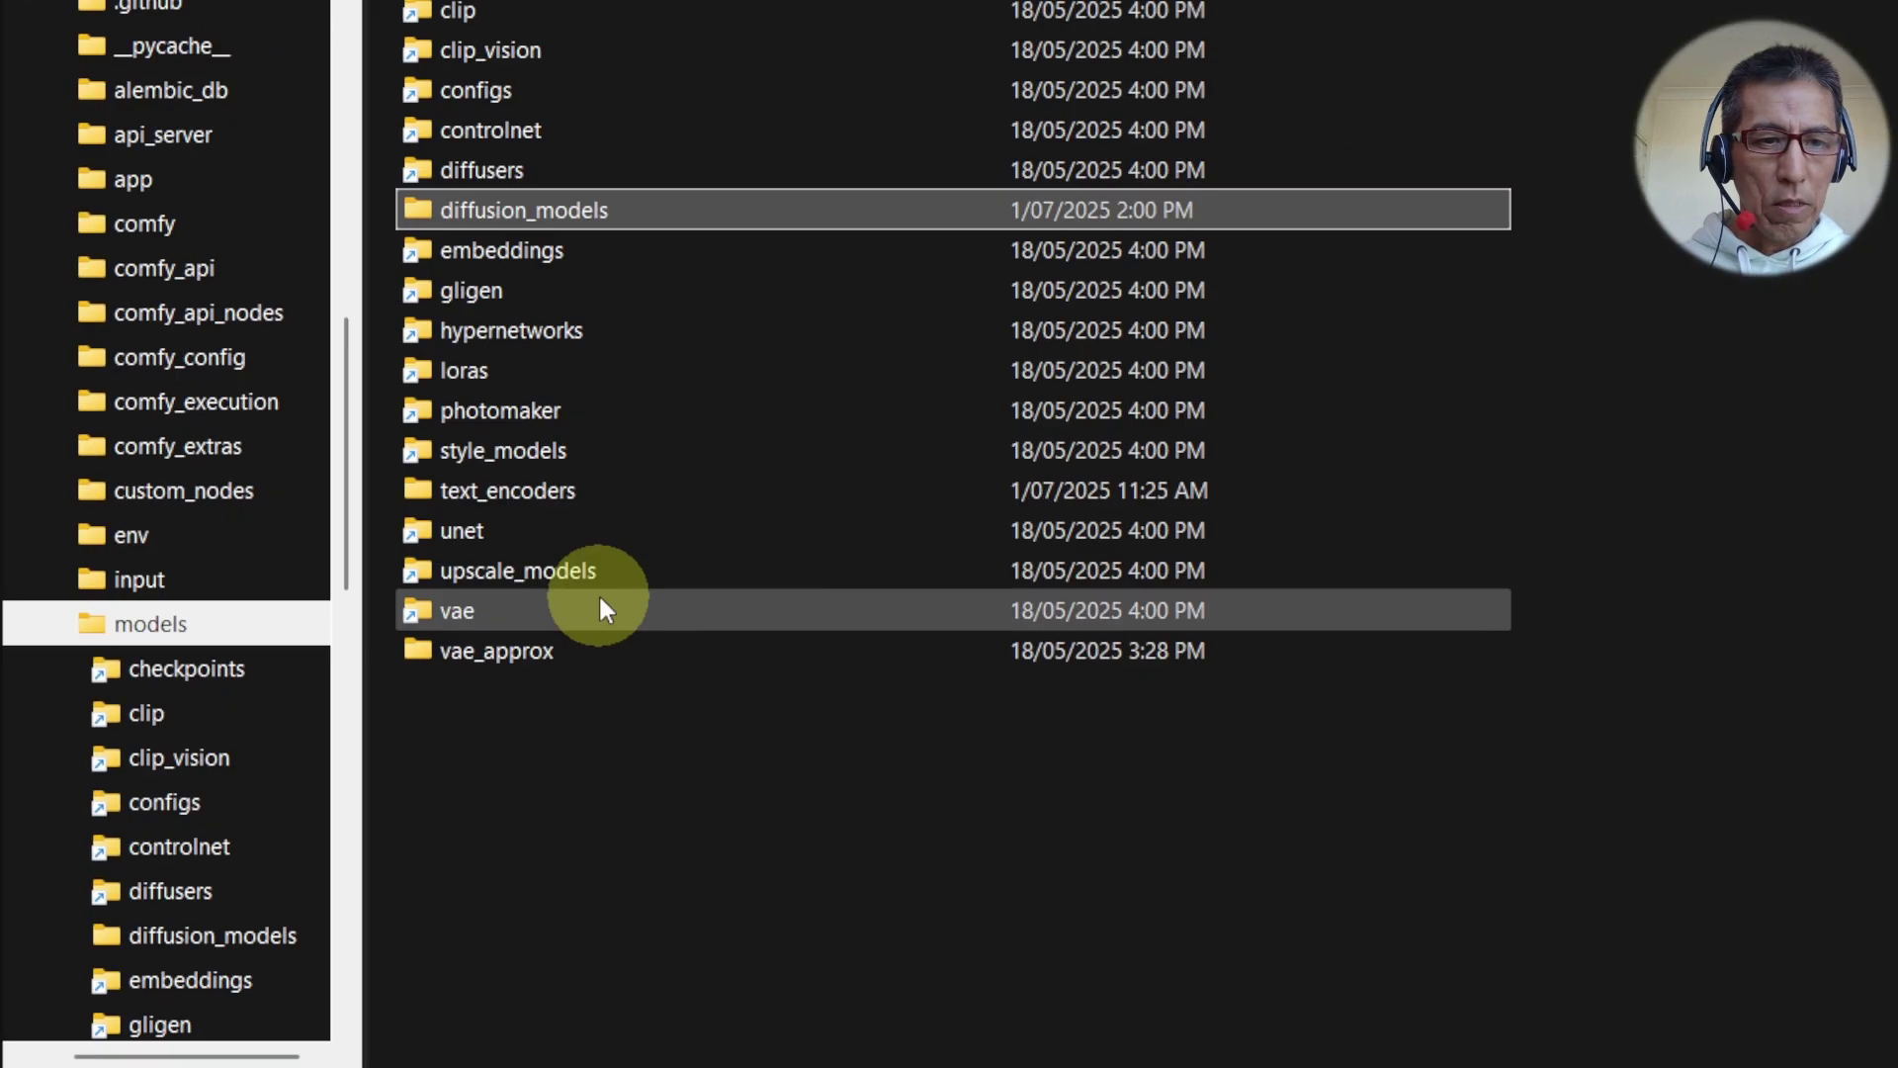
double_click(165, 1005)
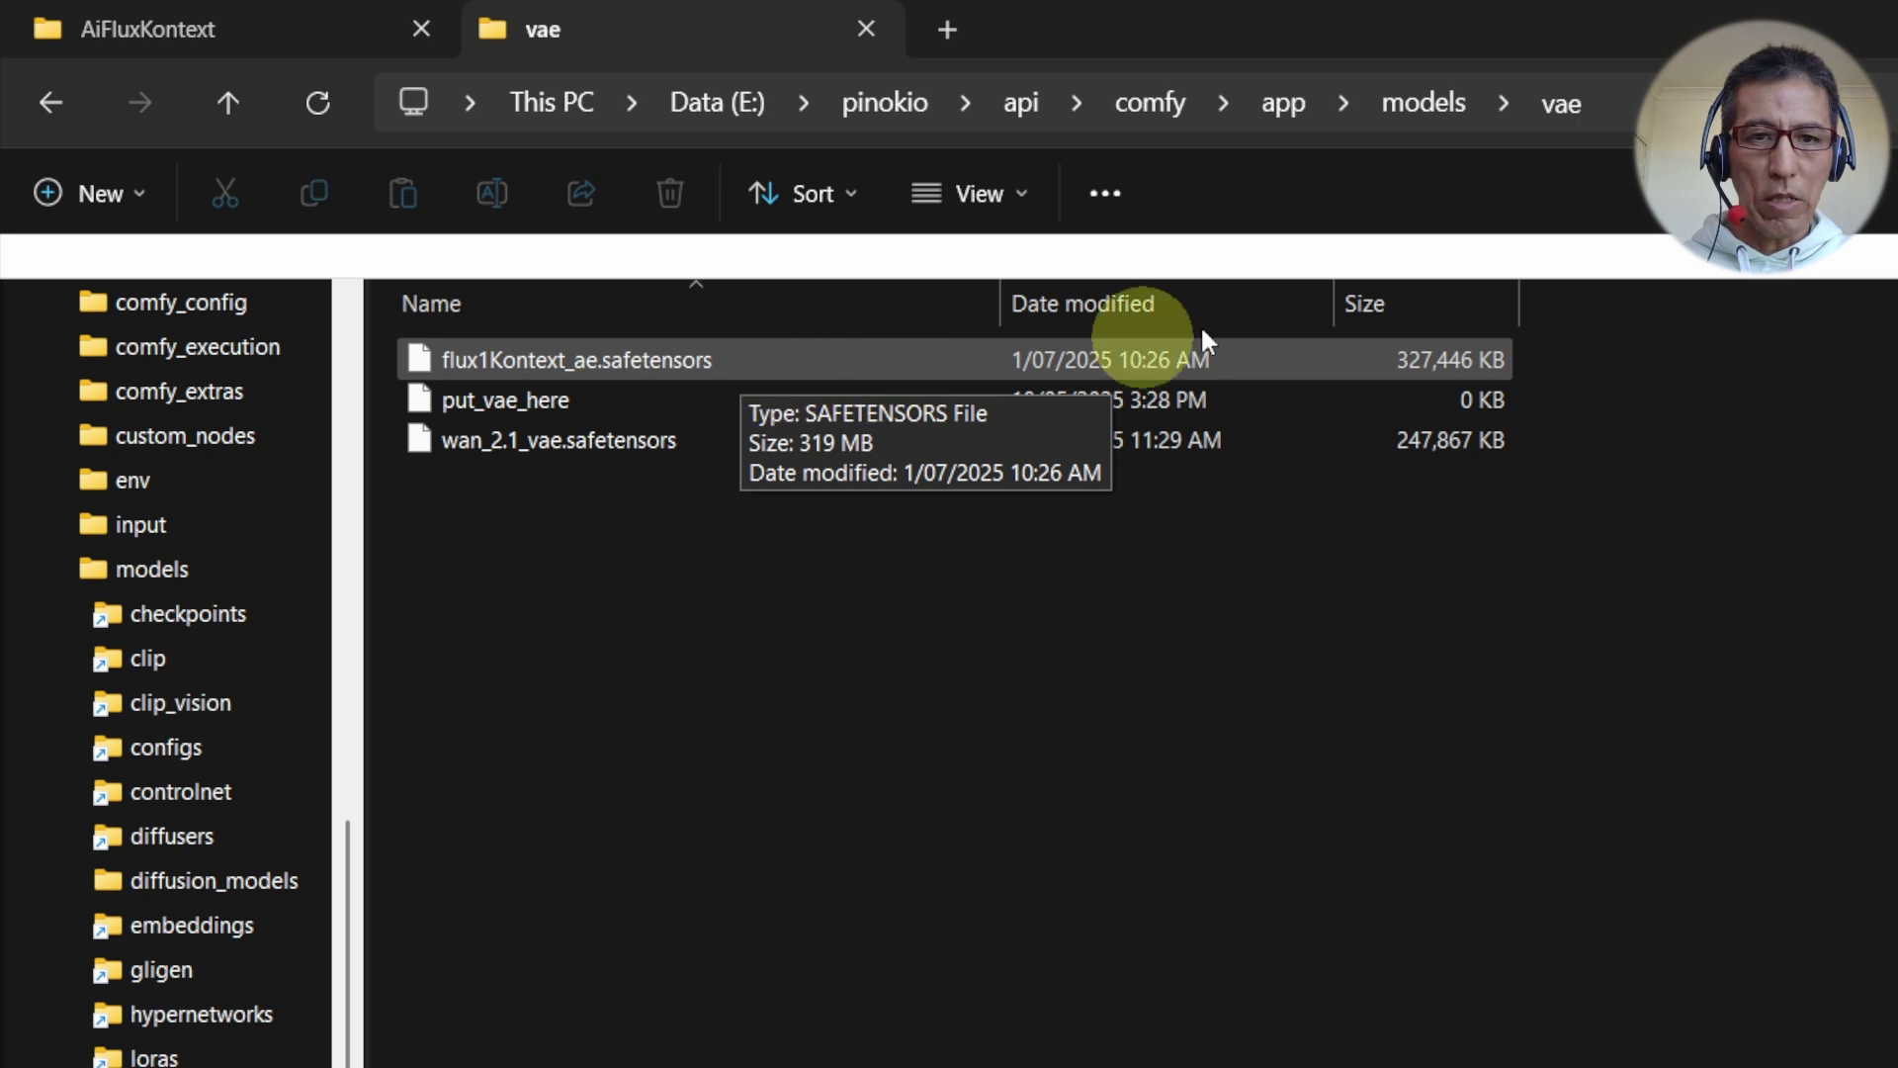
click(1424, 102)
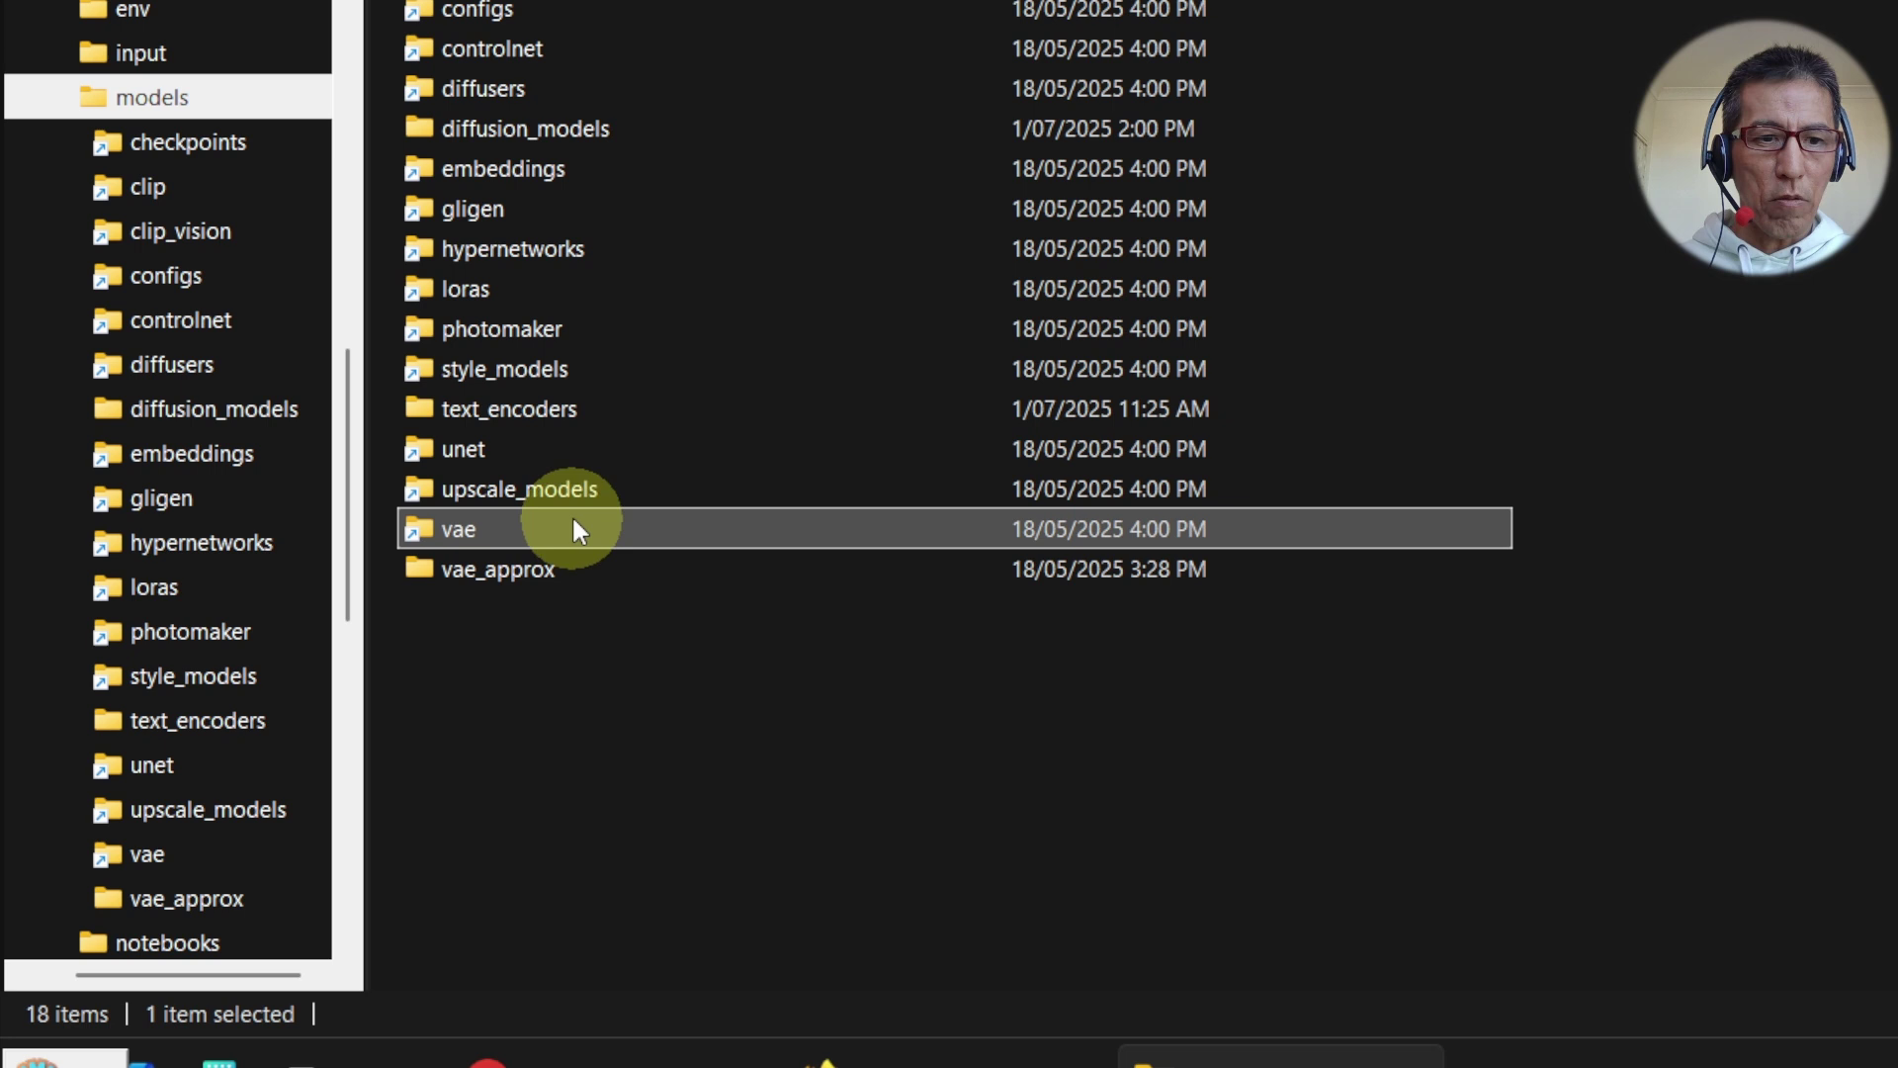
double_click(606, 402)
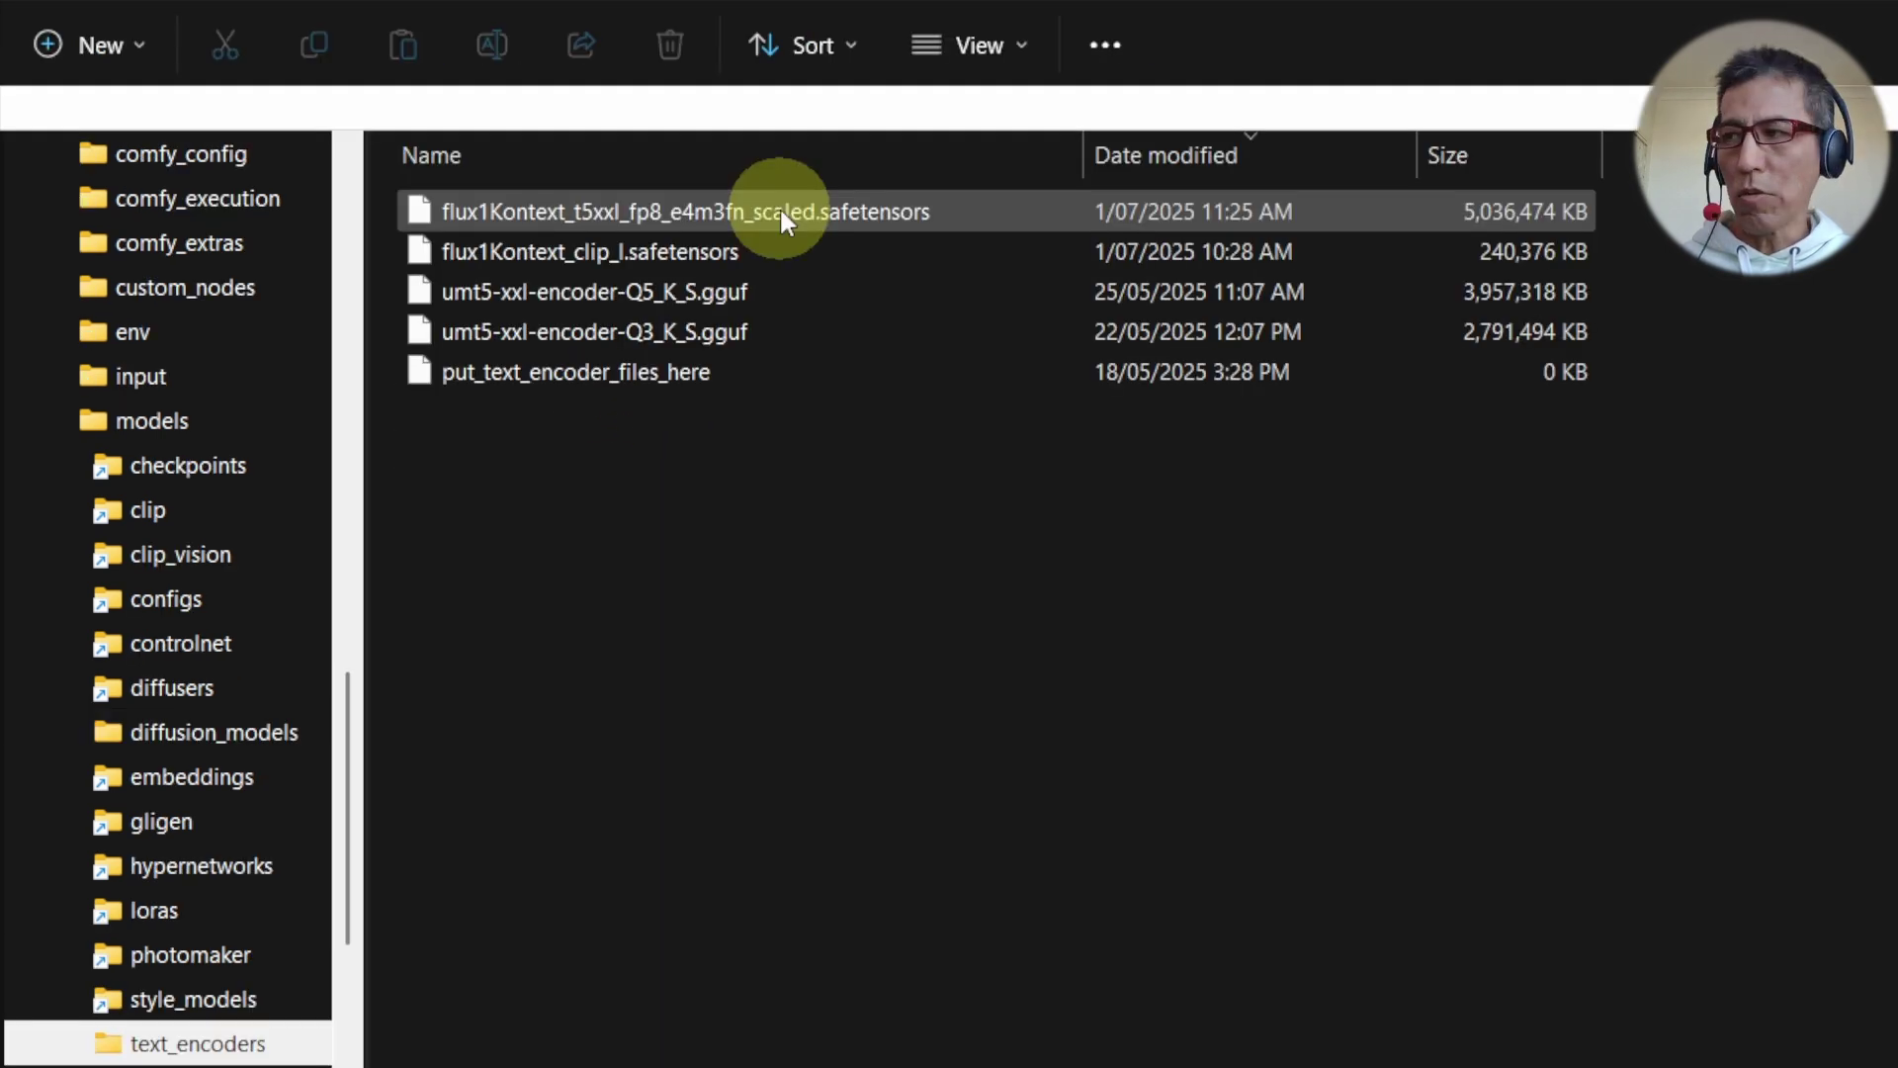
click(781, 217)
shift+click(775, 251)
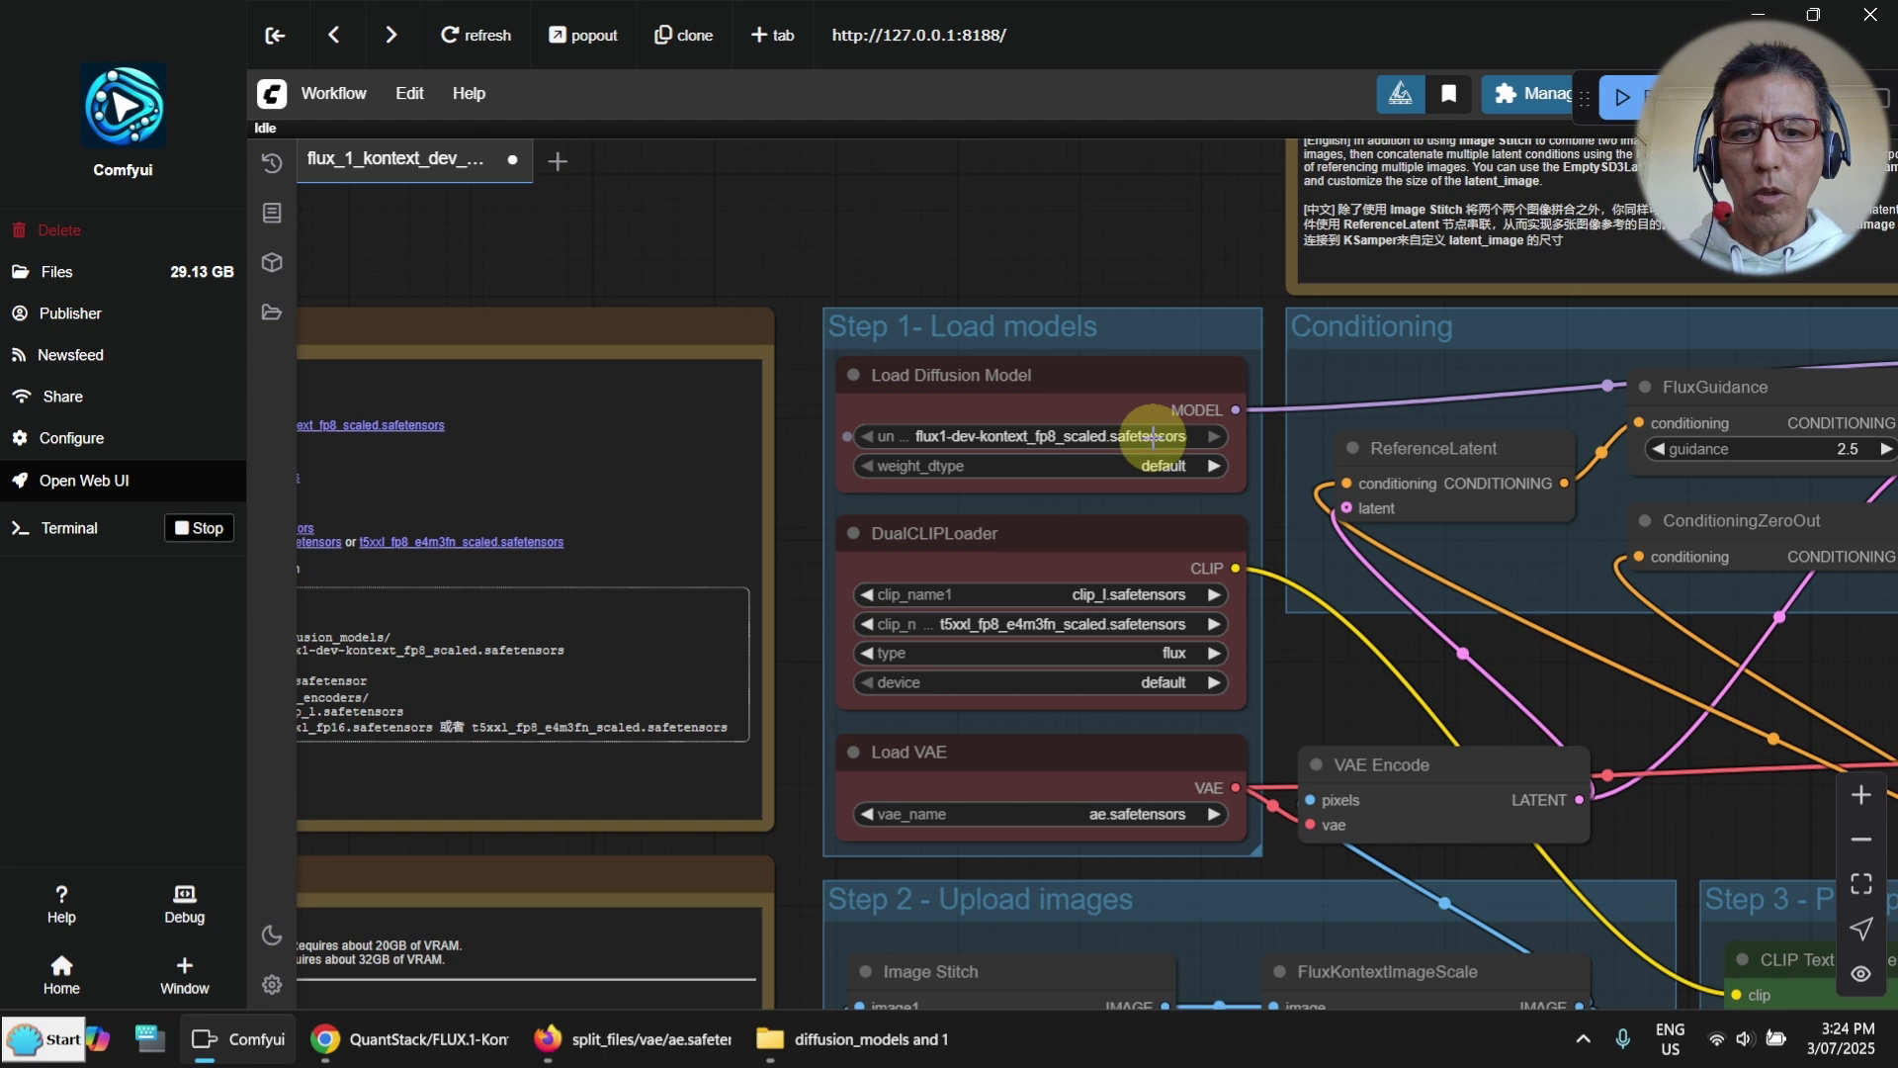
Step: Add a GGUF Loader node above Step 1 and wire its MODEL output to KSampler
click(420, 1039)
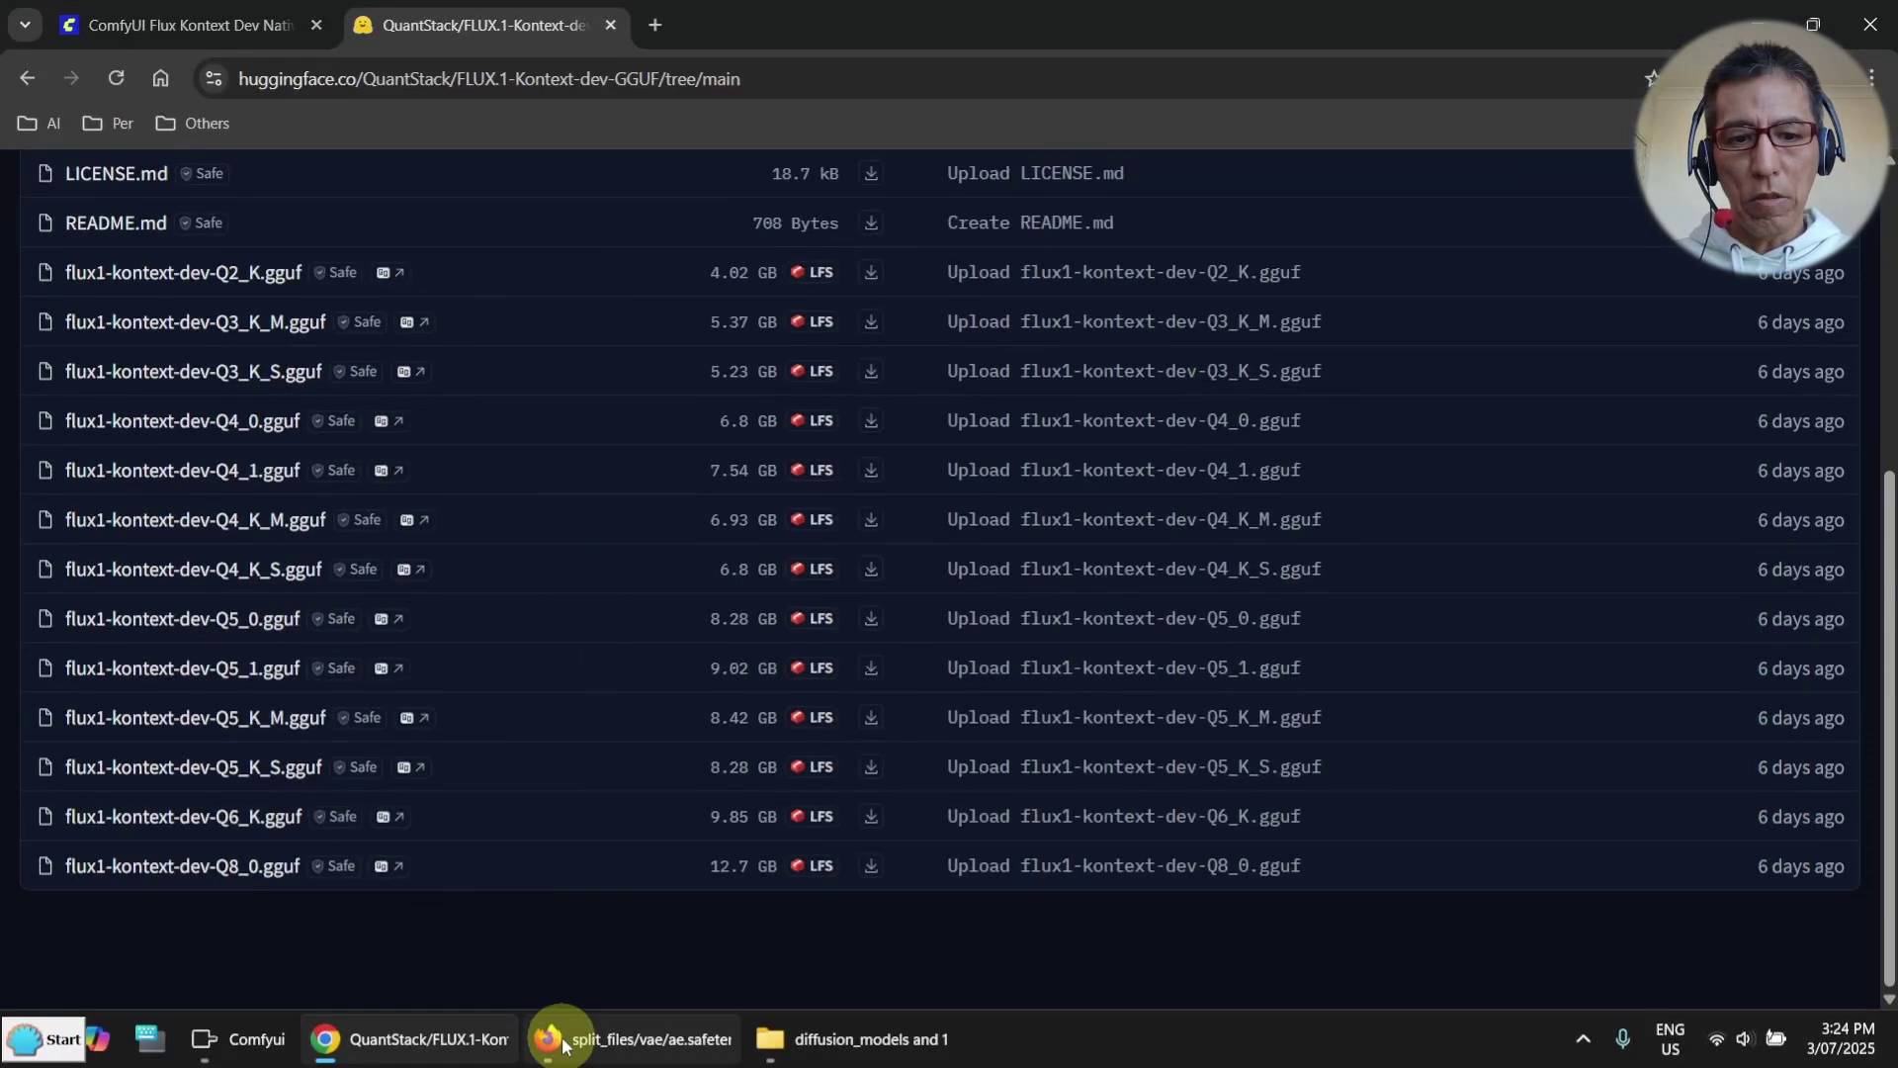
click(278, 1046)
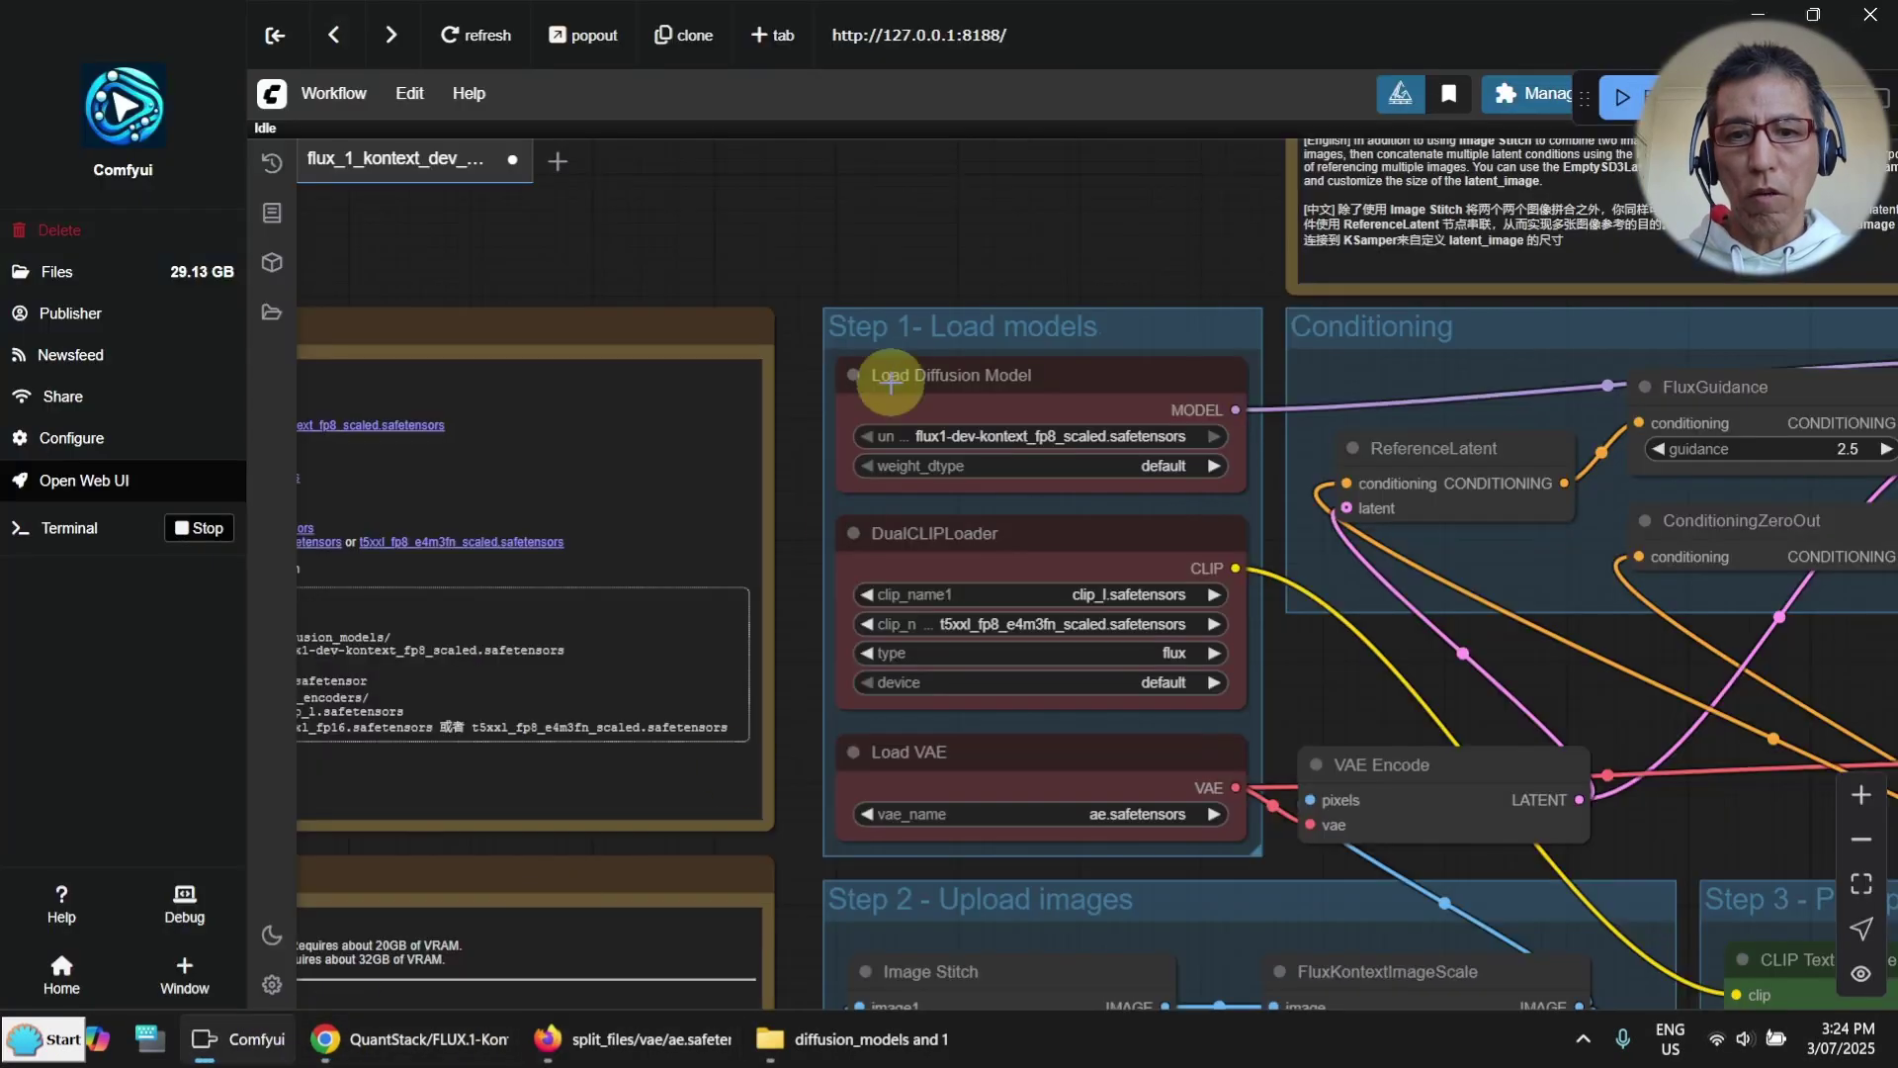
double_click(917, 245)
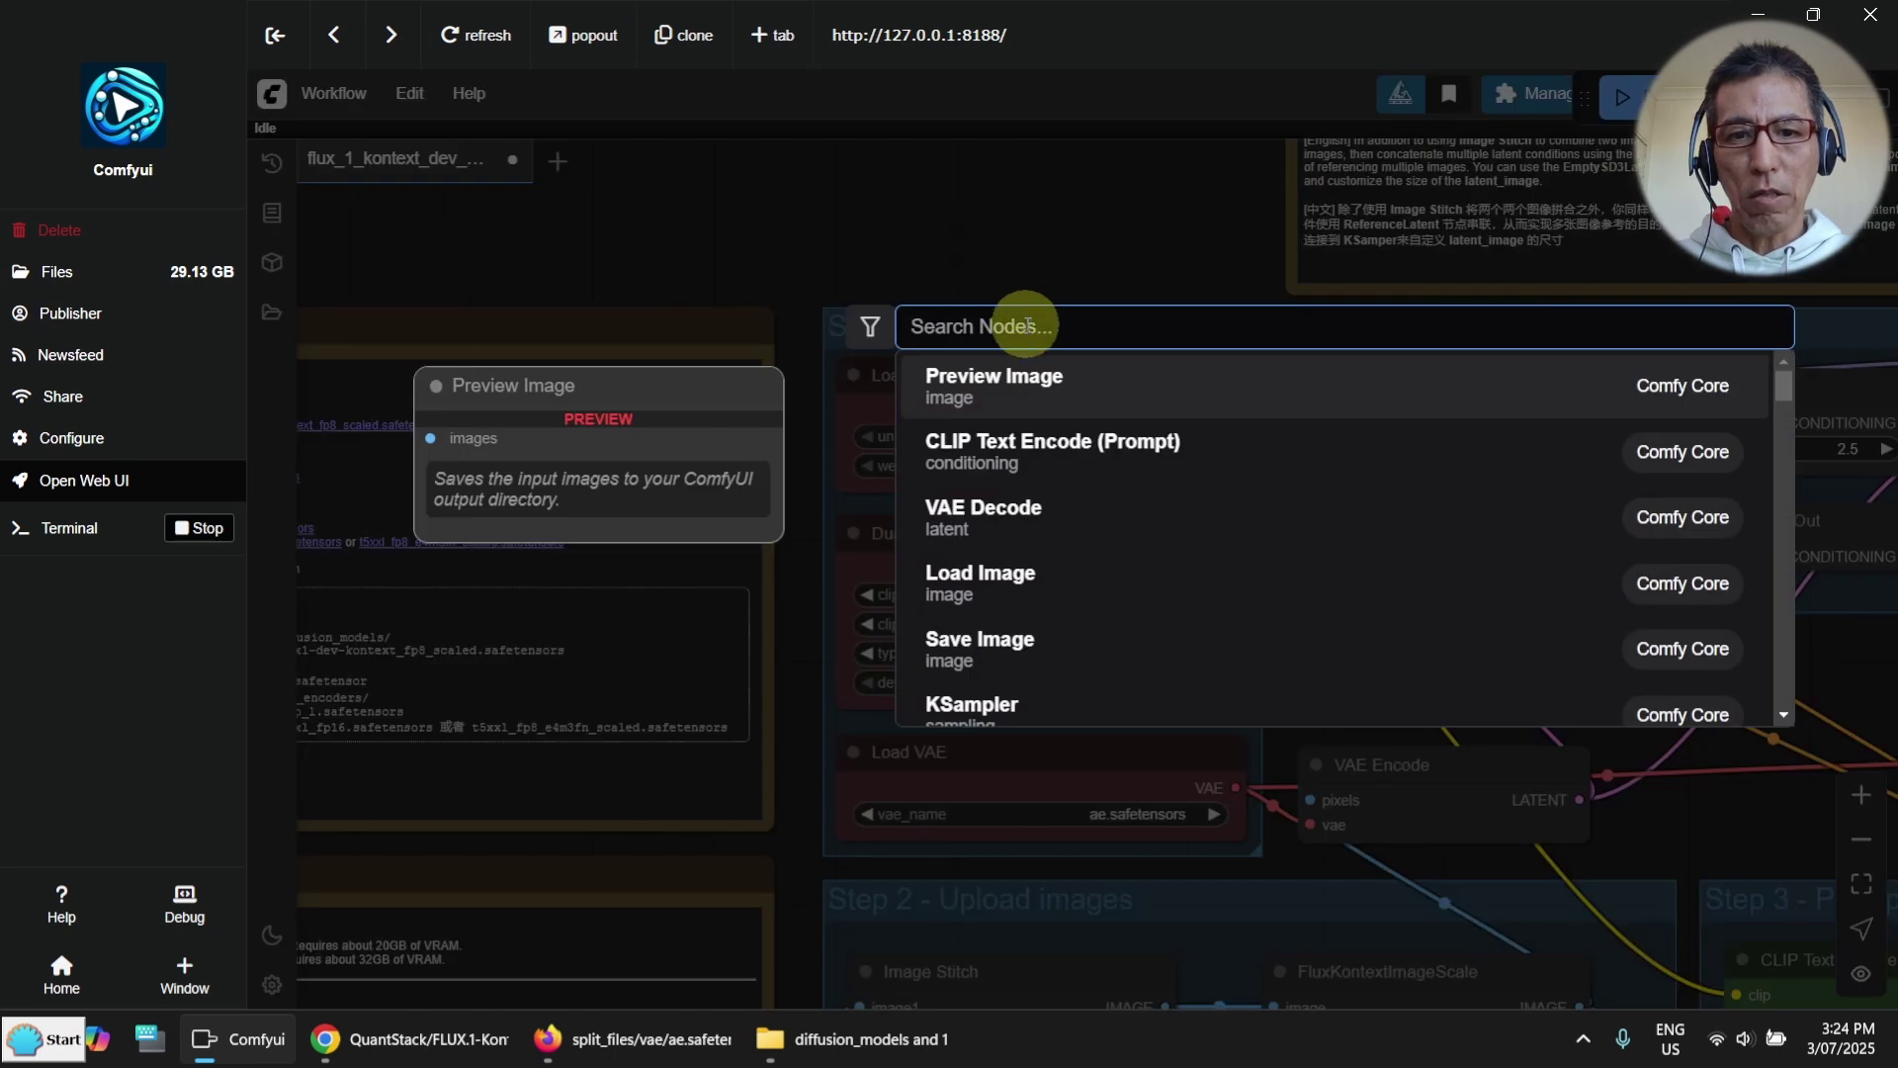
text(gguf)
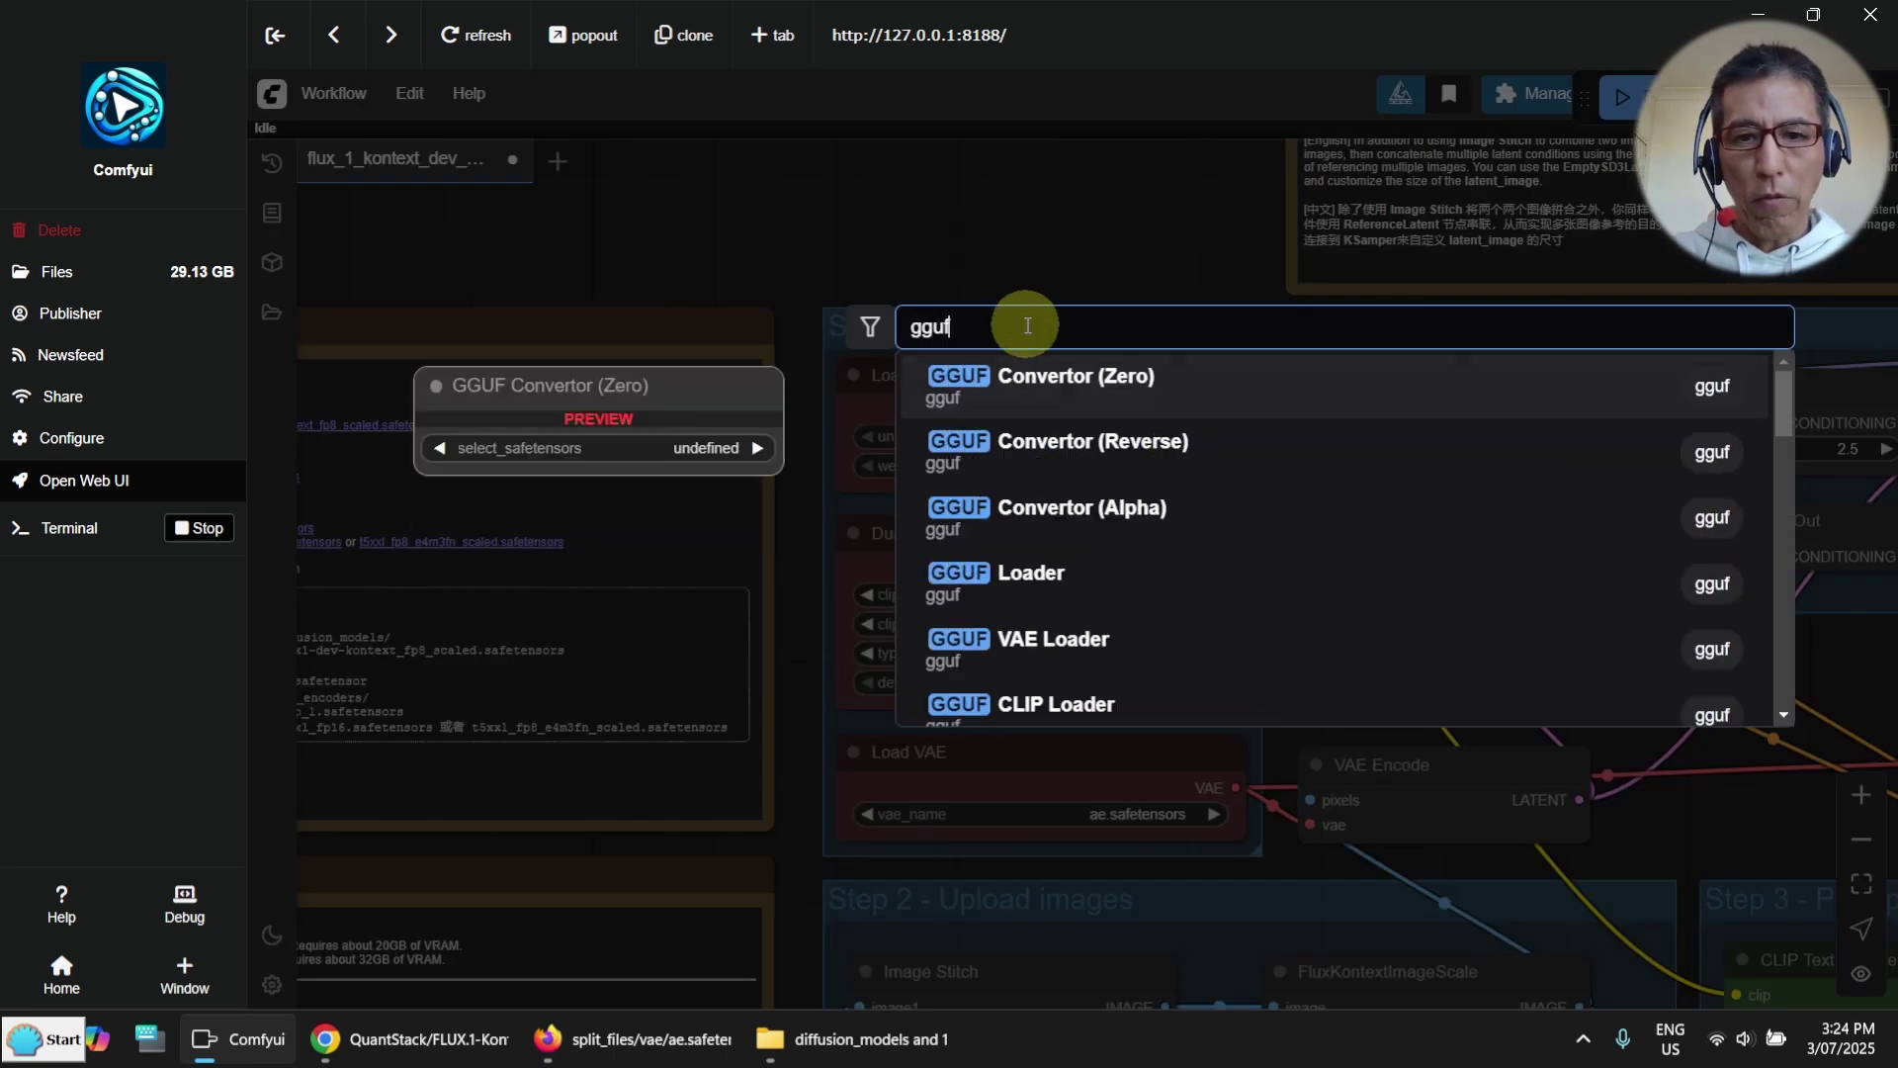
click(1177, 584)
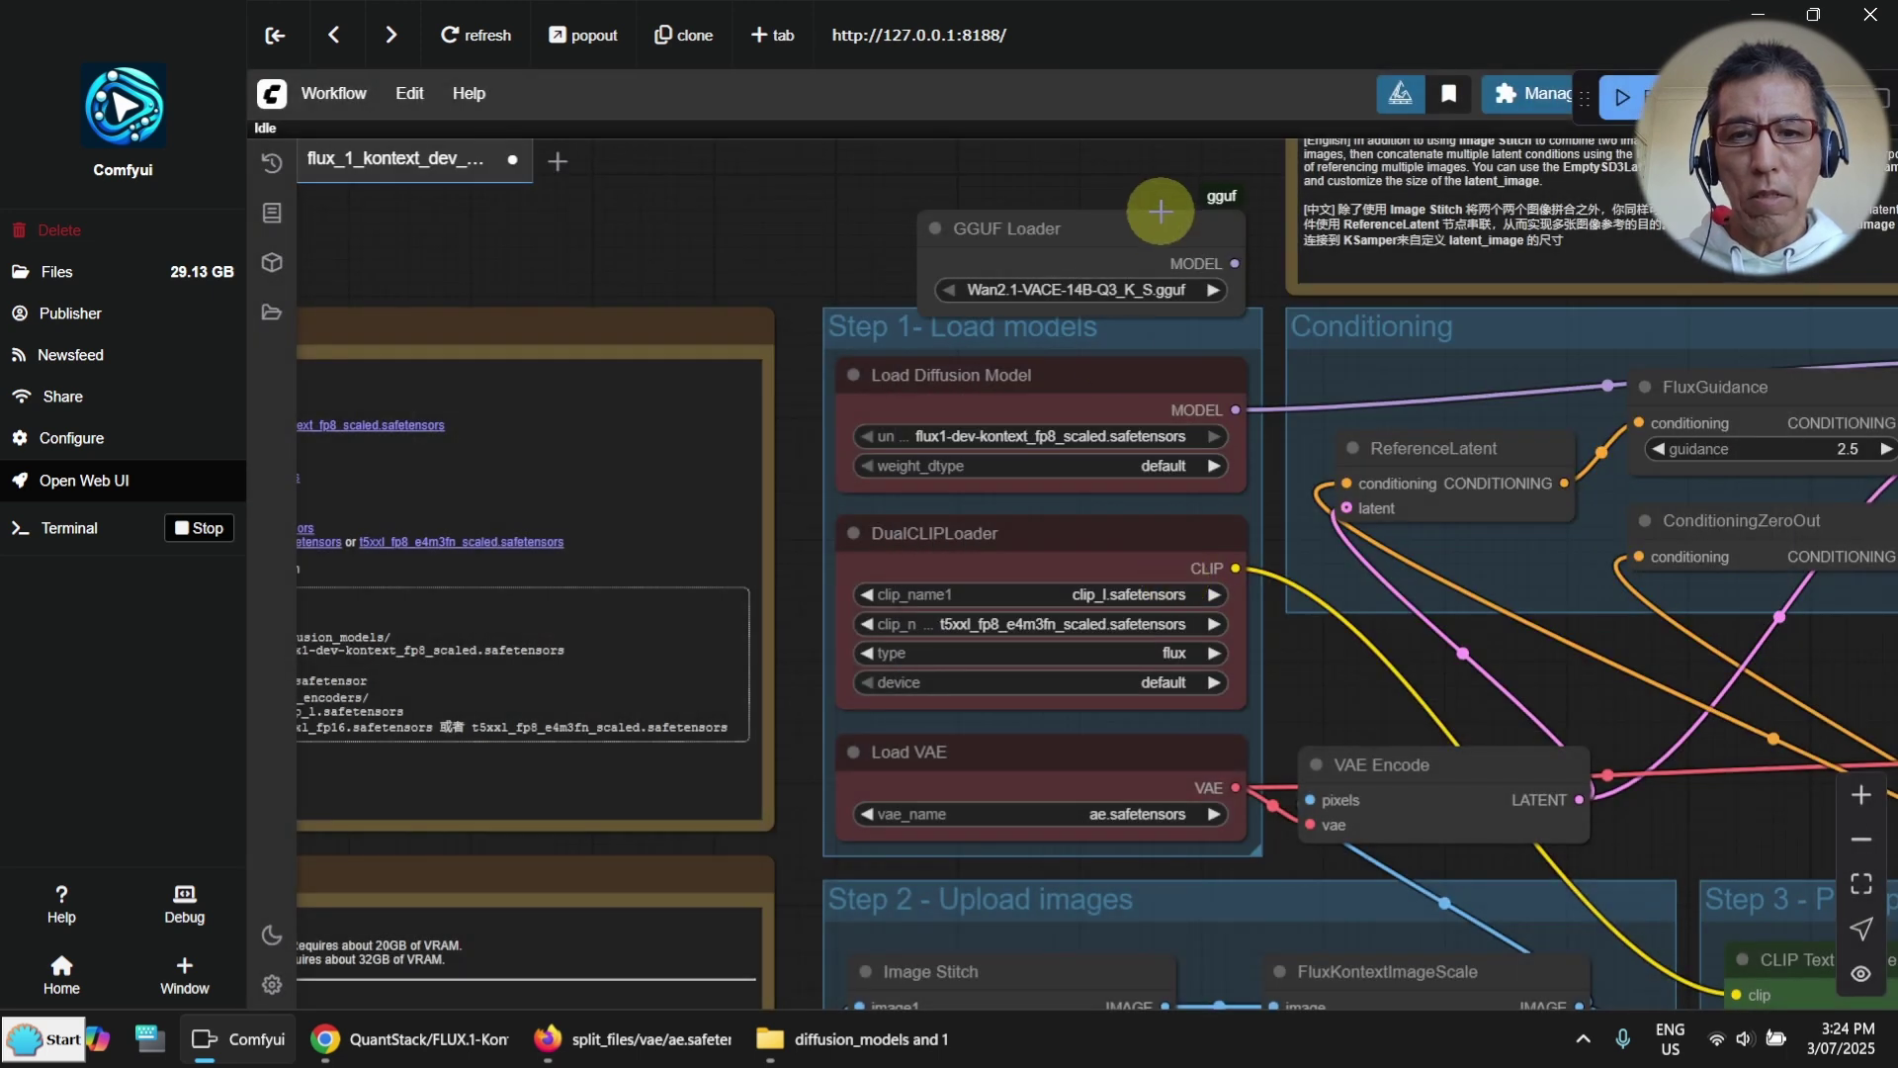
drag(1120, 230, 949, 329)
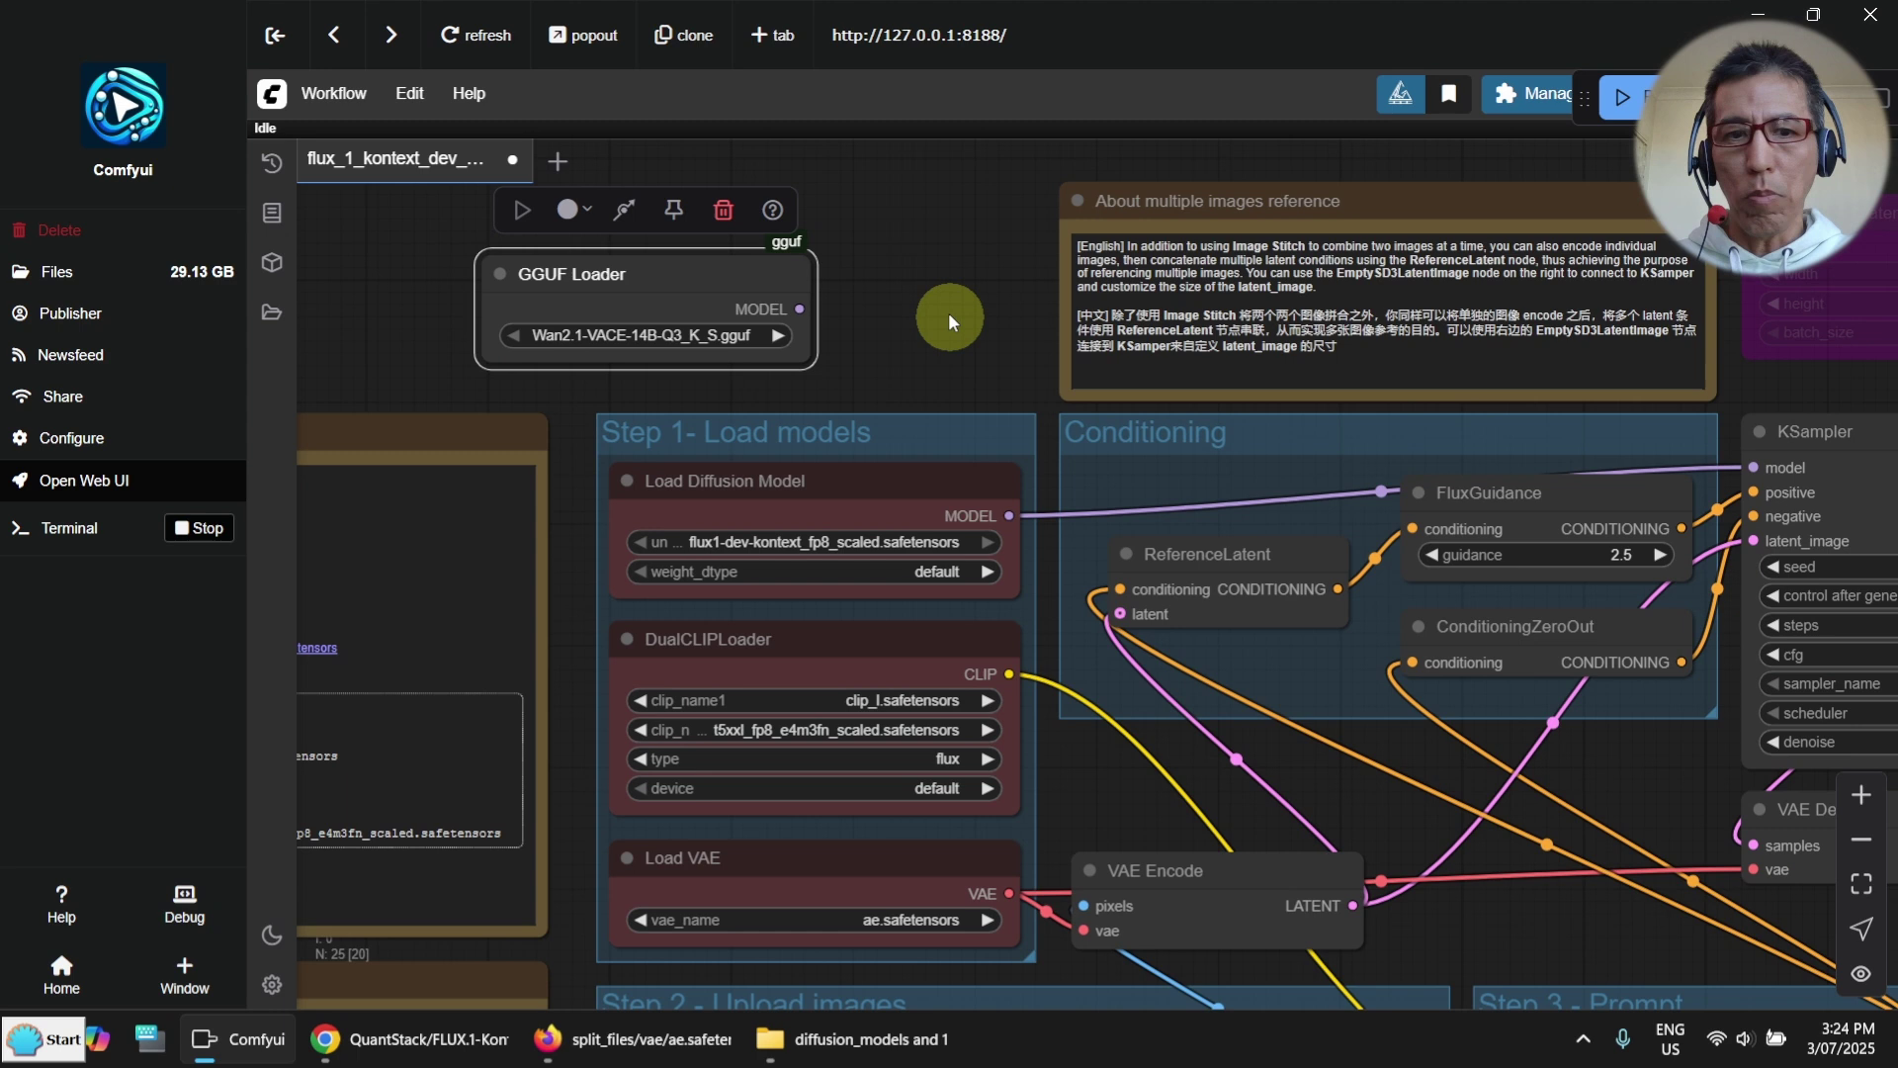
drag(800, 308, 1761, 452)
Step: Set the GGUF Loader's model to flux1-kontext-dev-Q5_0.gguf
scroll(909, 269, up, 4)
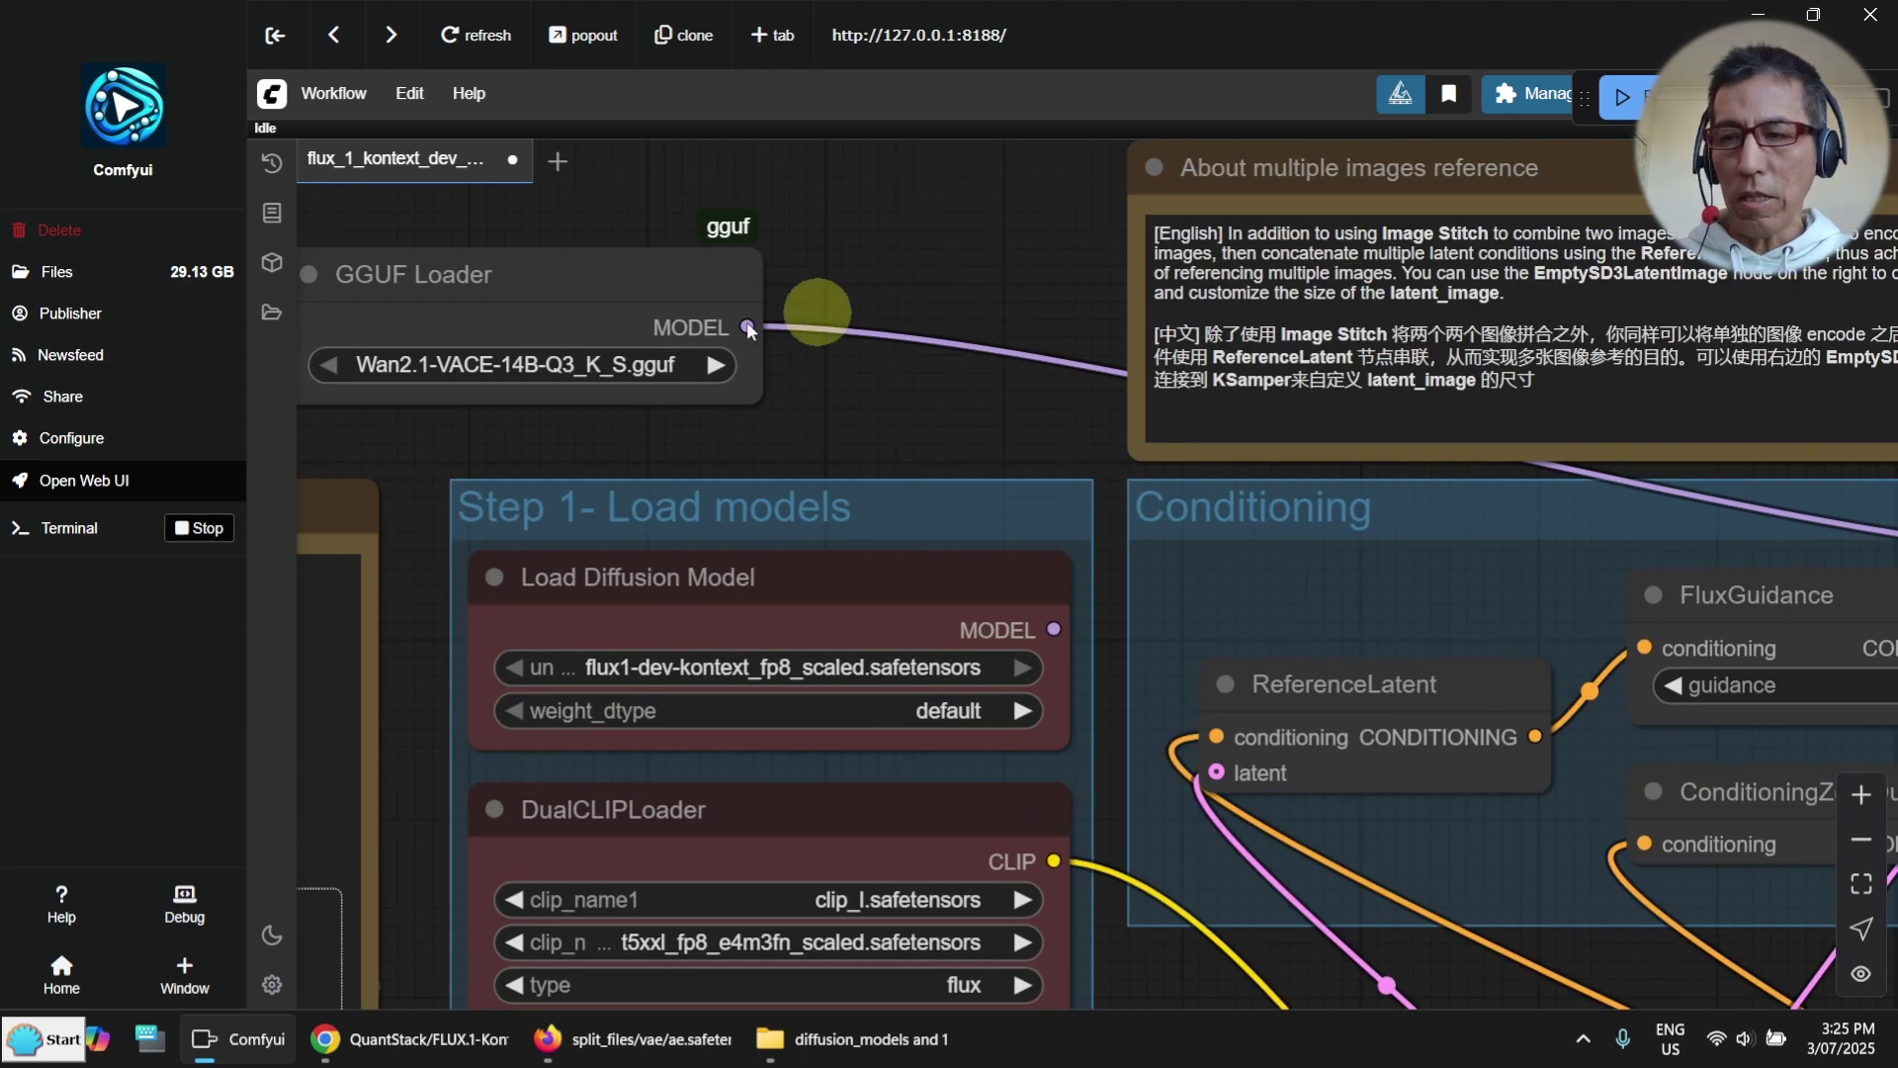
drag(734, 312, 987, 329)
click(869, 383)
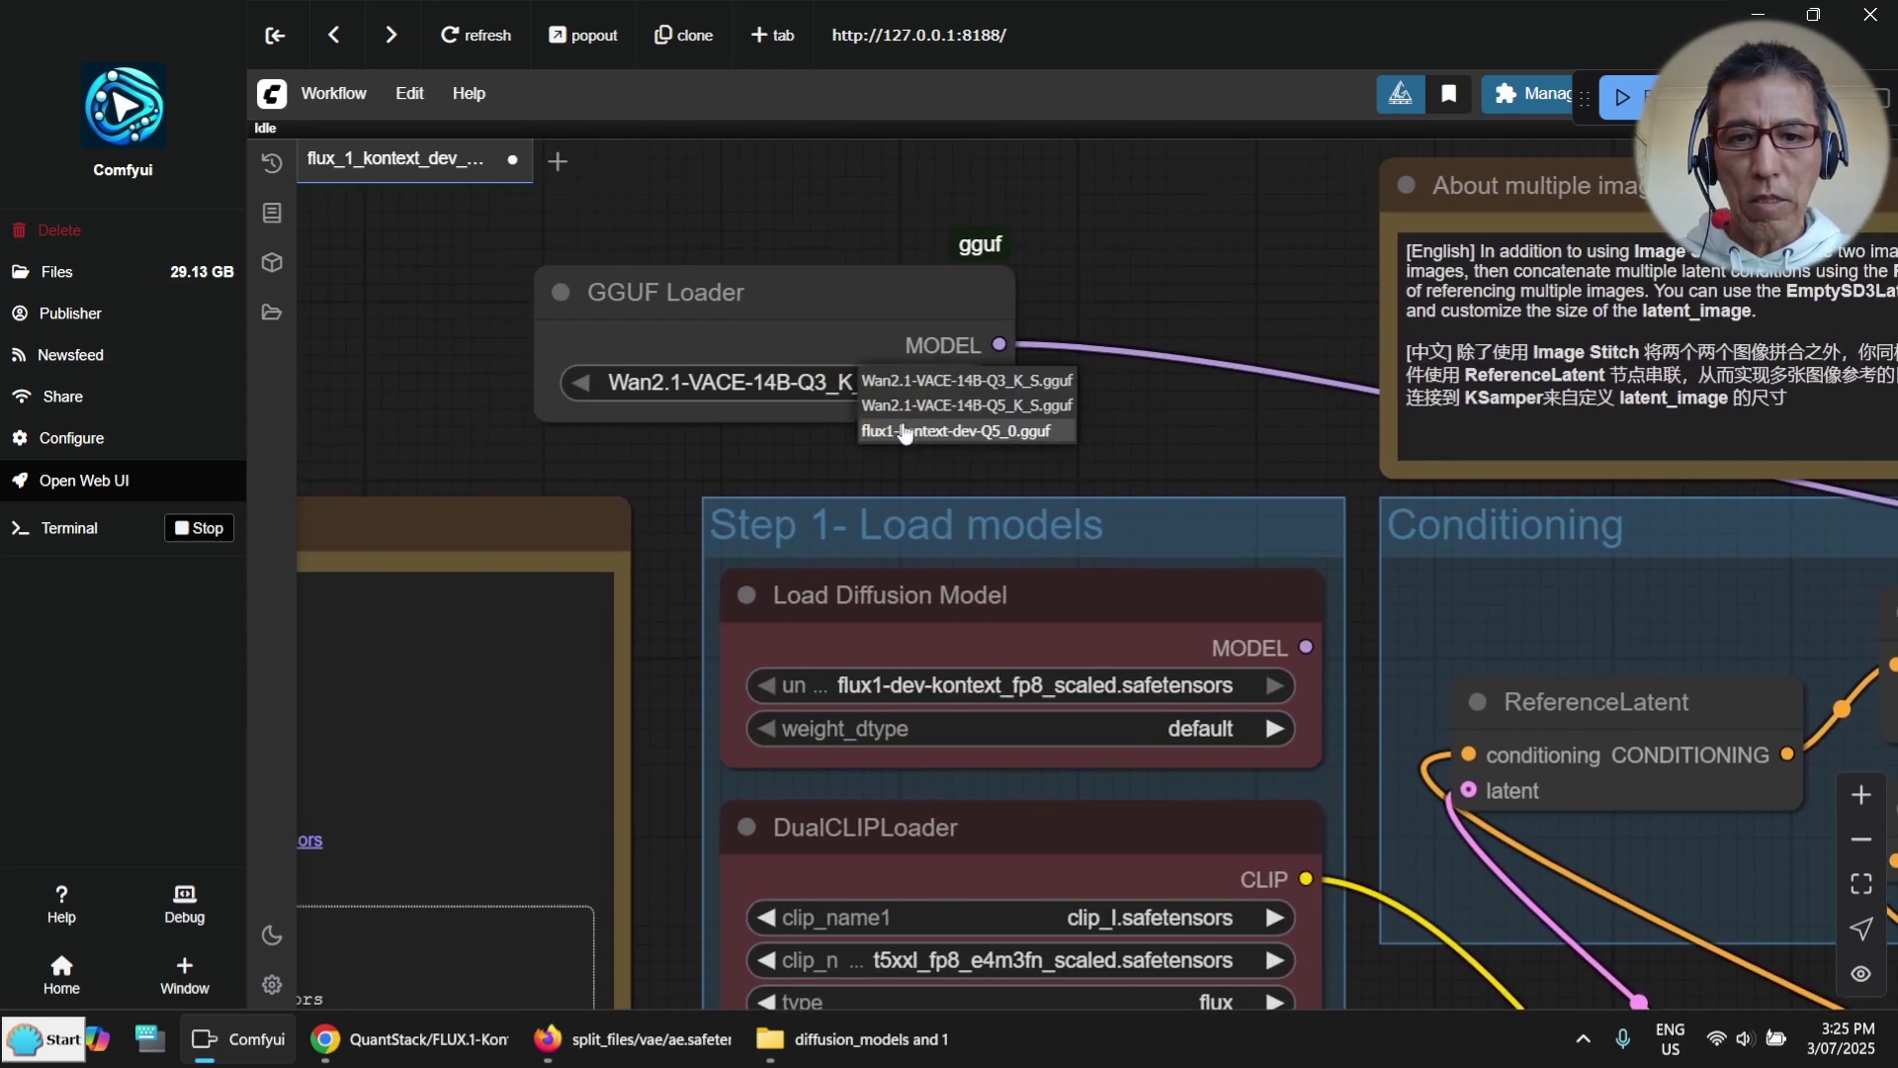
click(905, 431)
click(1077, 400)
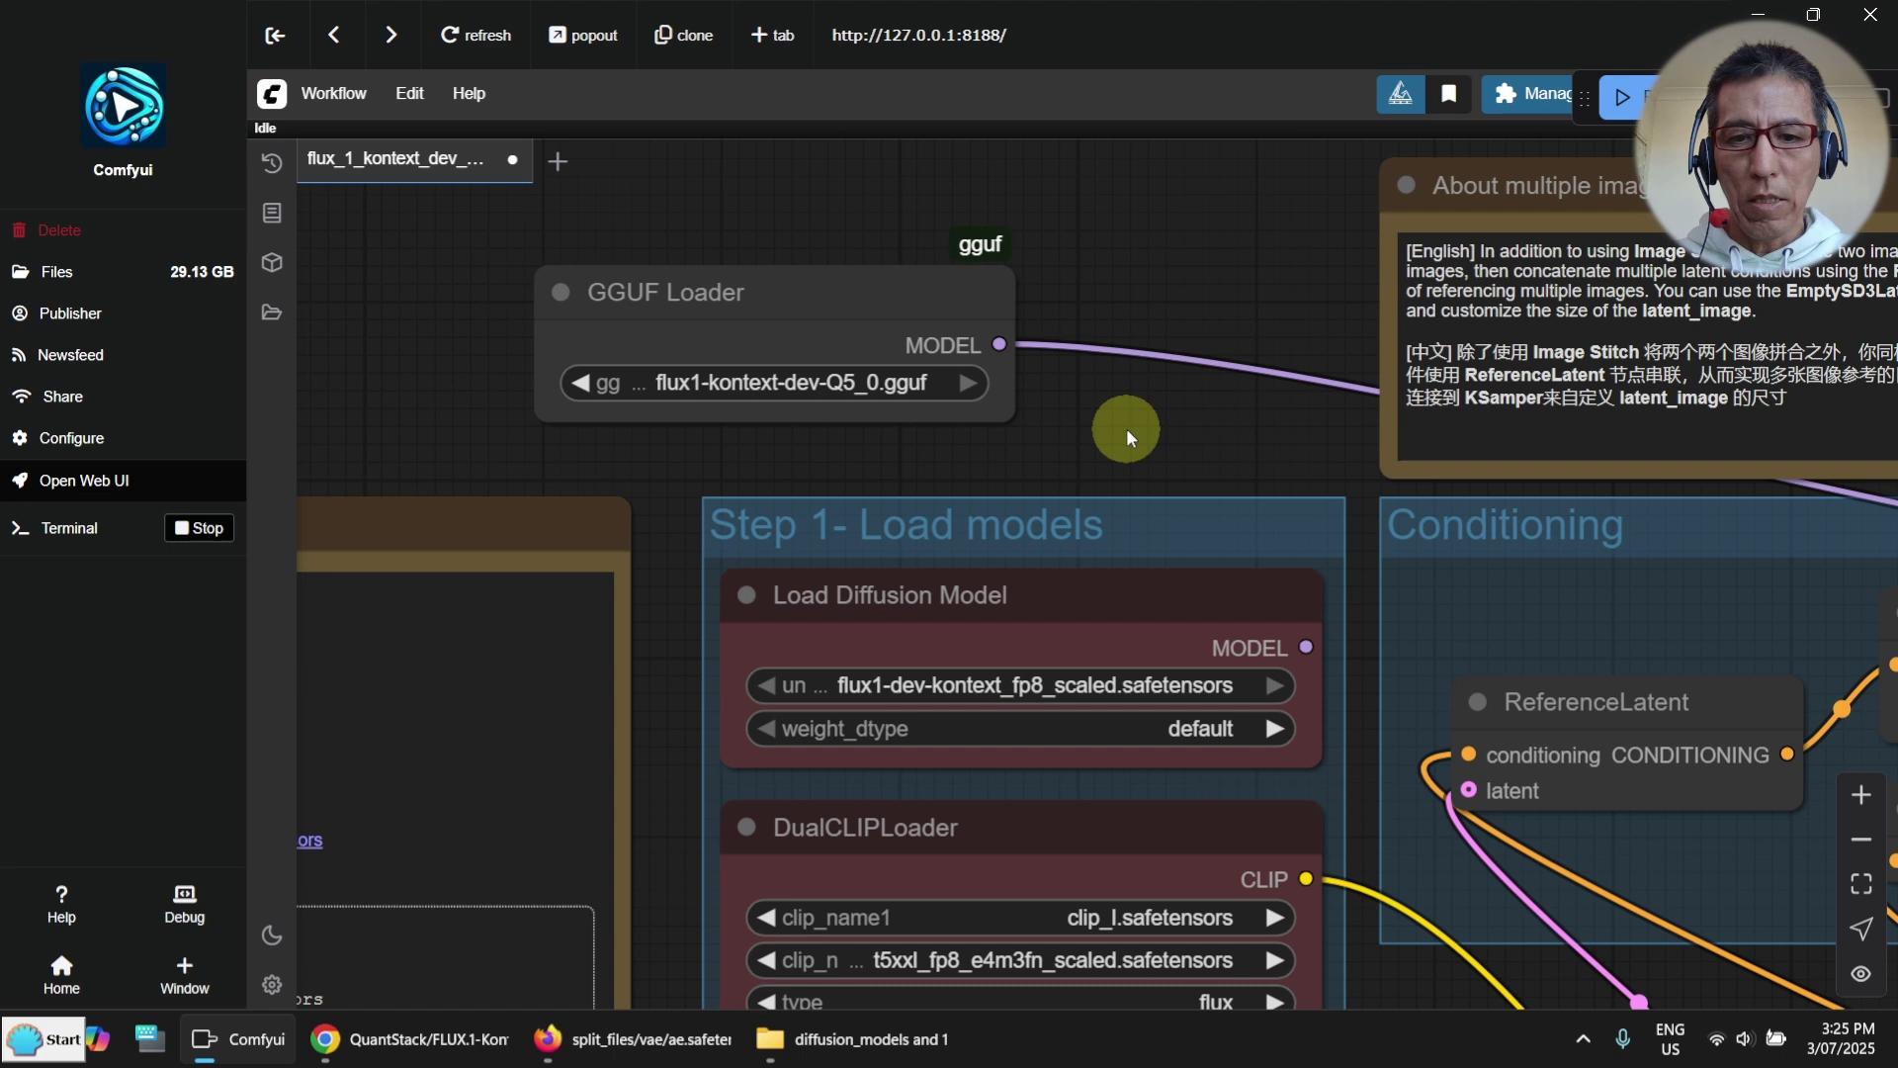
Step: Set DualCLIPLoader to flux1Kontext_clip_l and flux1Kontext_t5xxl_fp8_e4m3fn_scaled encoders
drag(1122, 448, 1053, 14)
click(1147, 483)
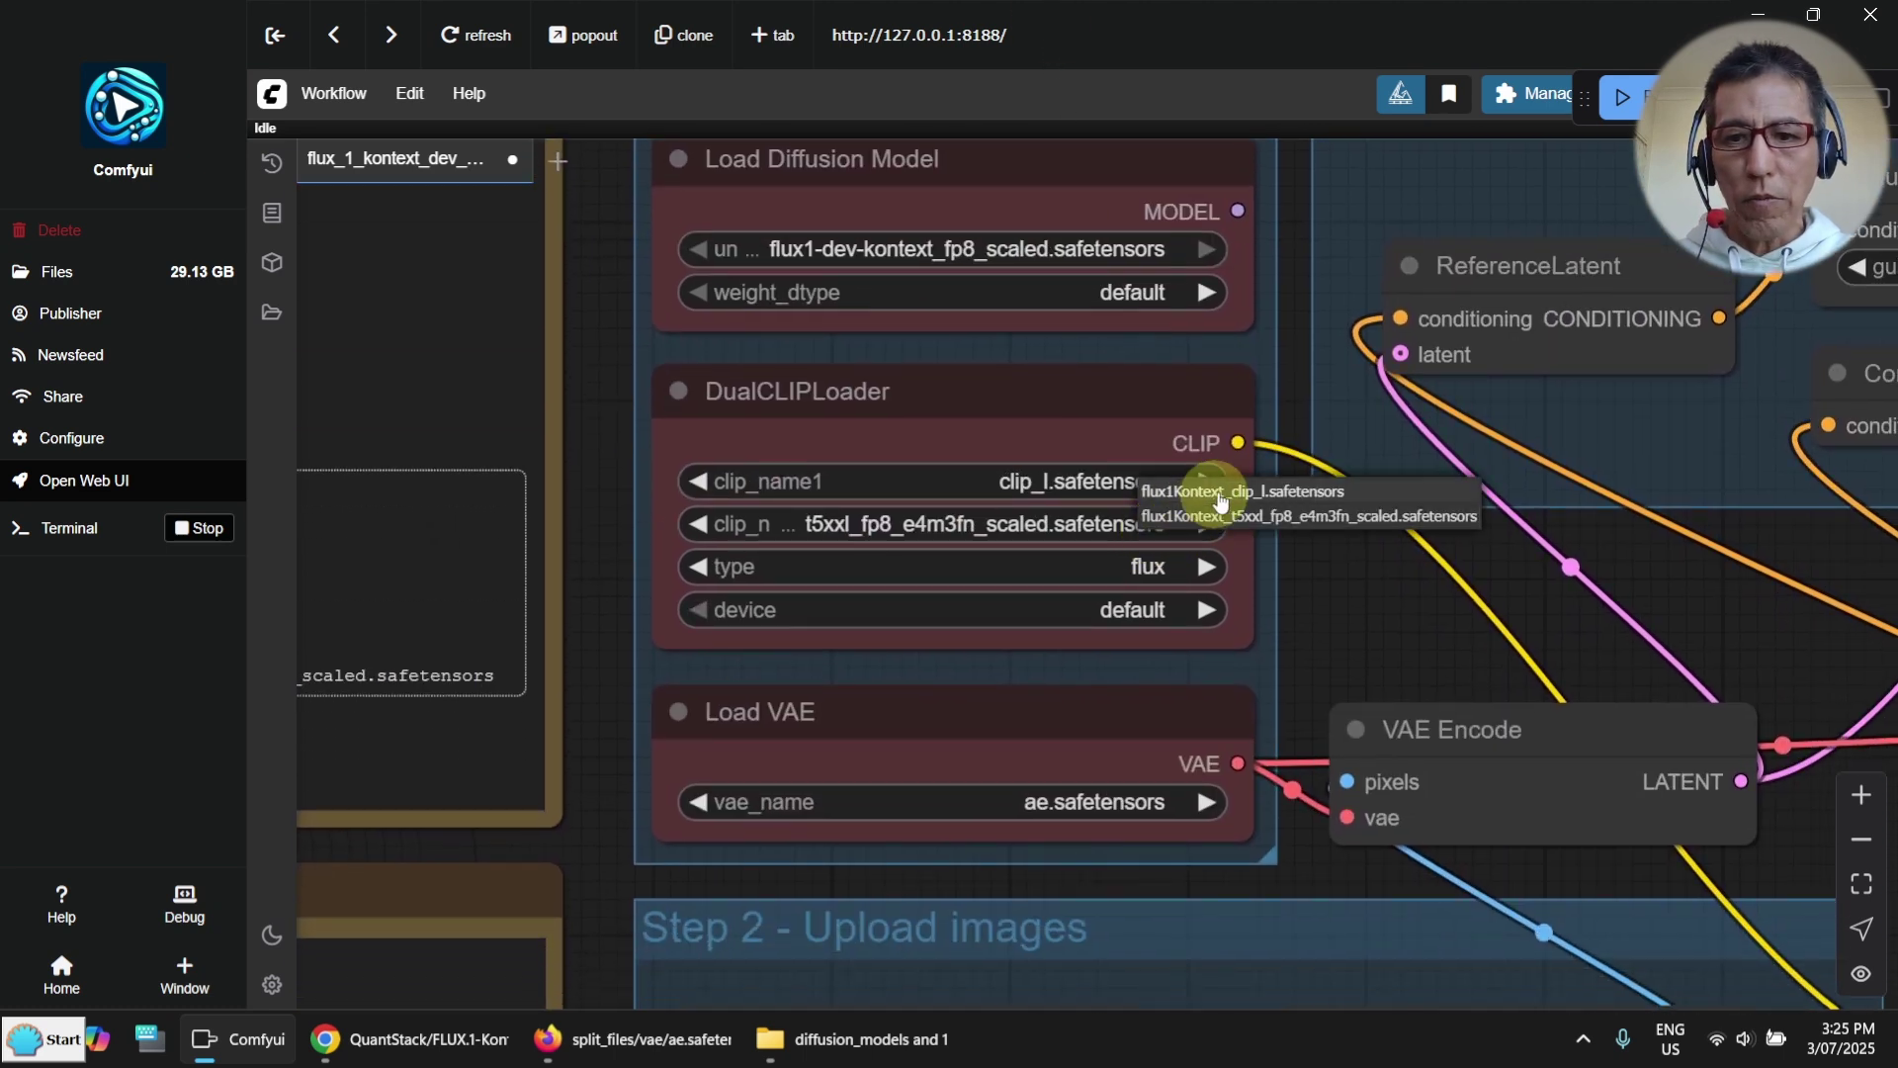
click(1225, 494)
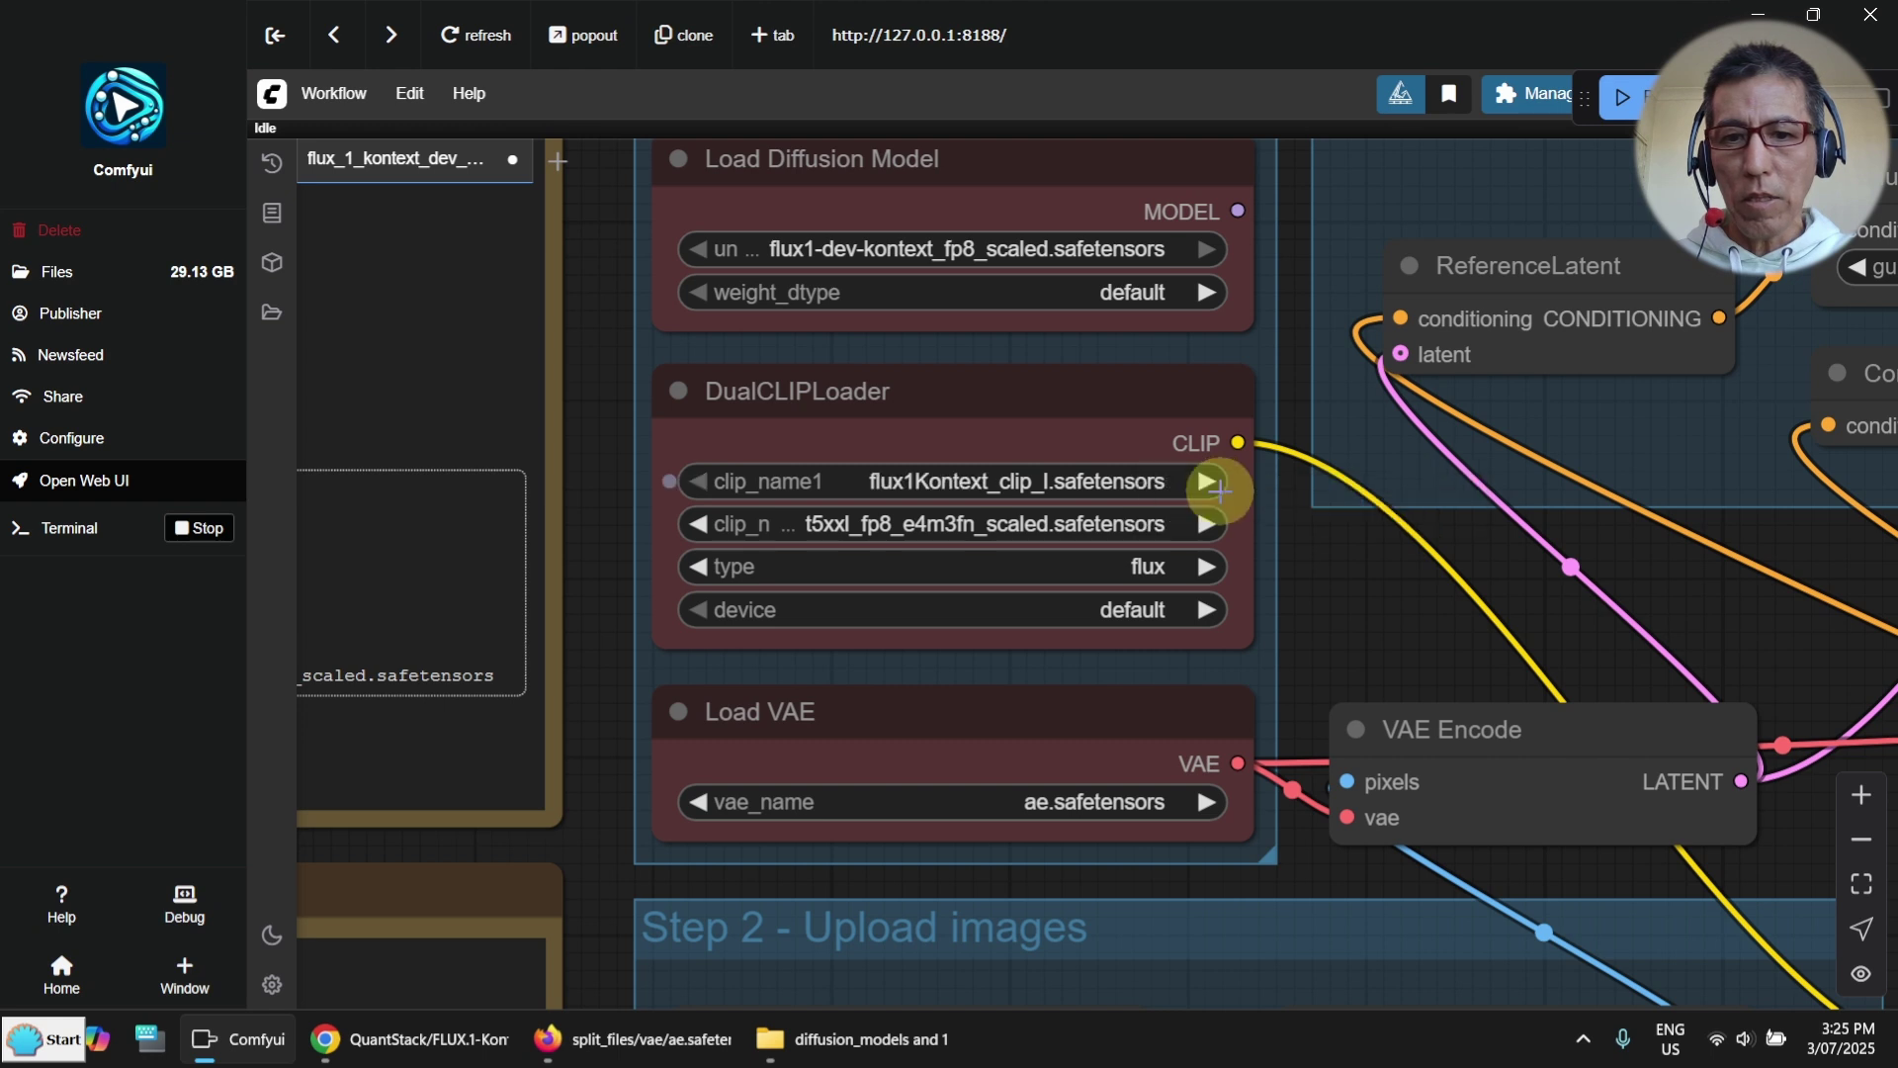
click(1064, 531)
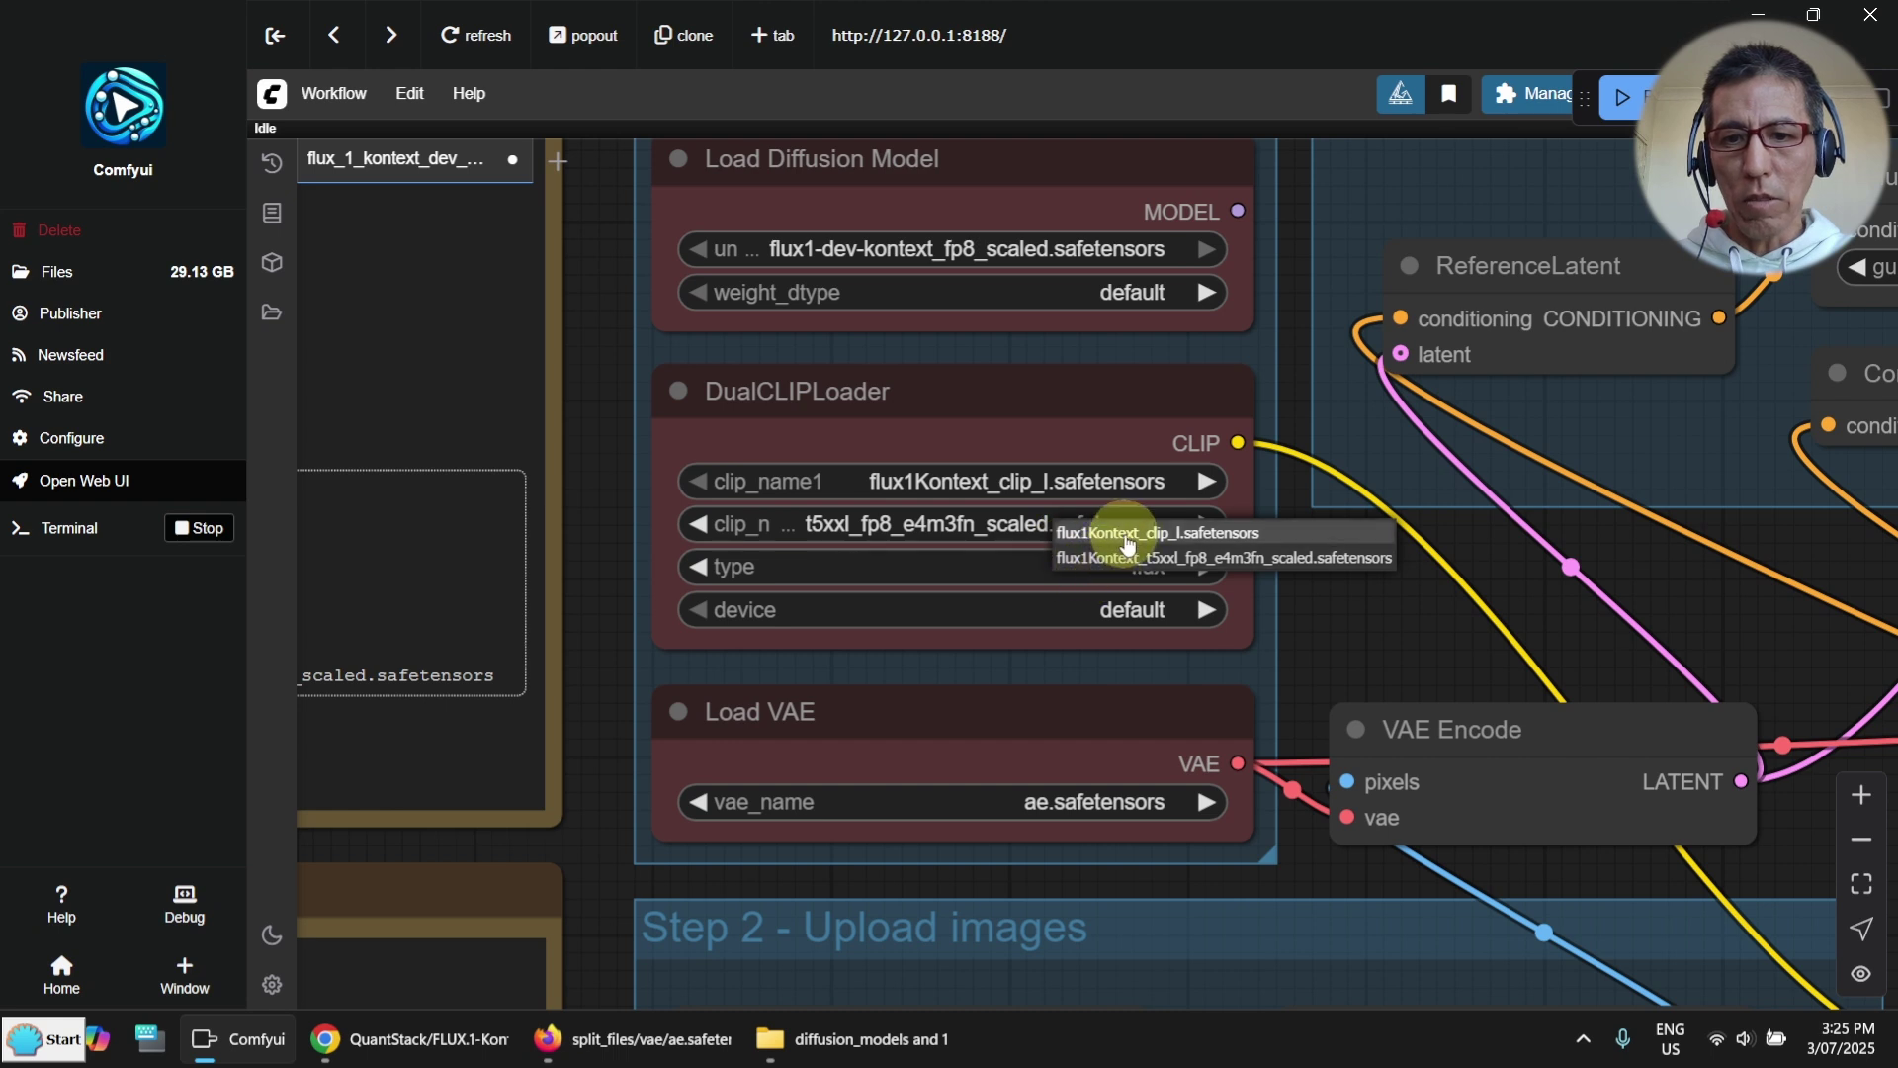
click(1149, 559)
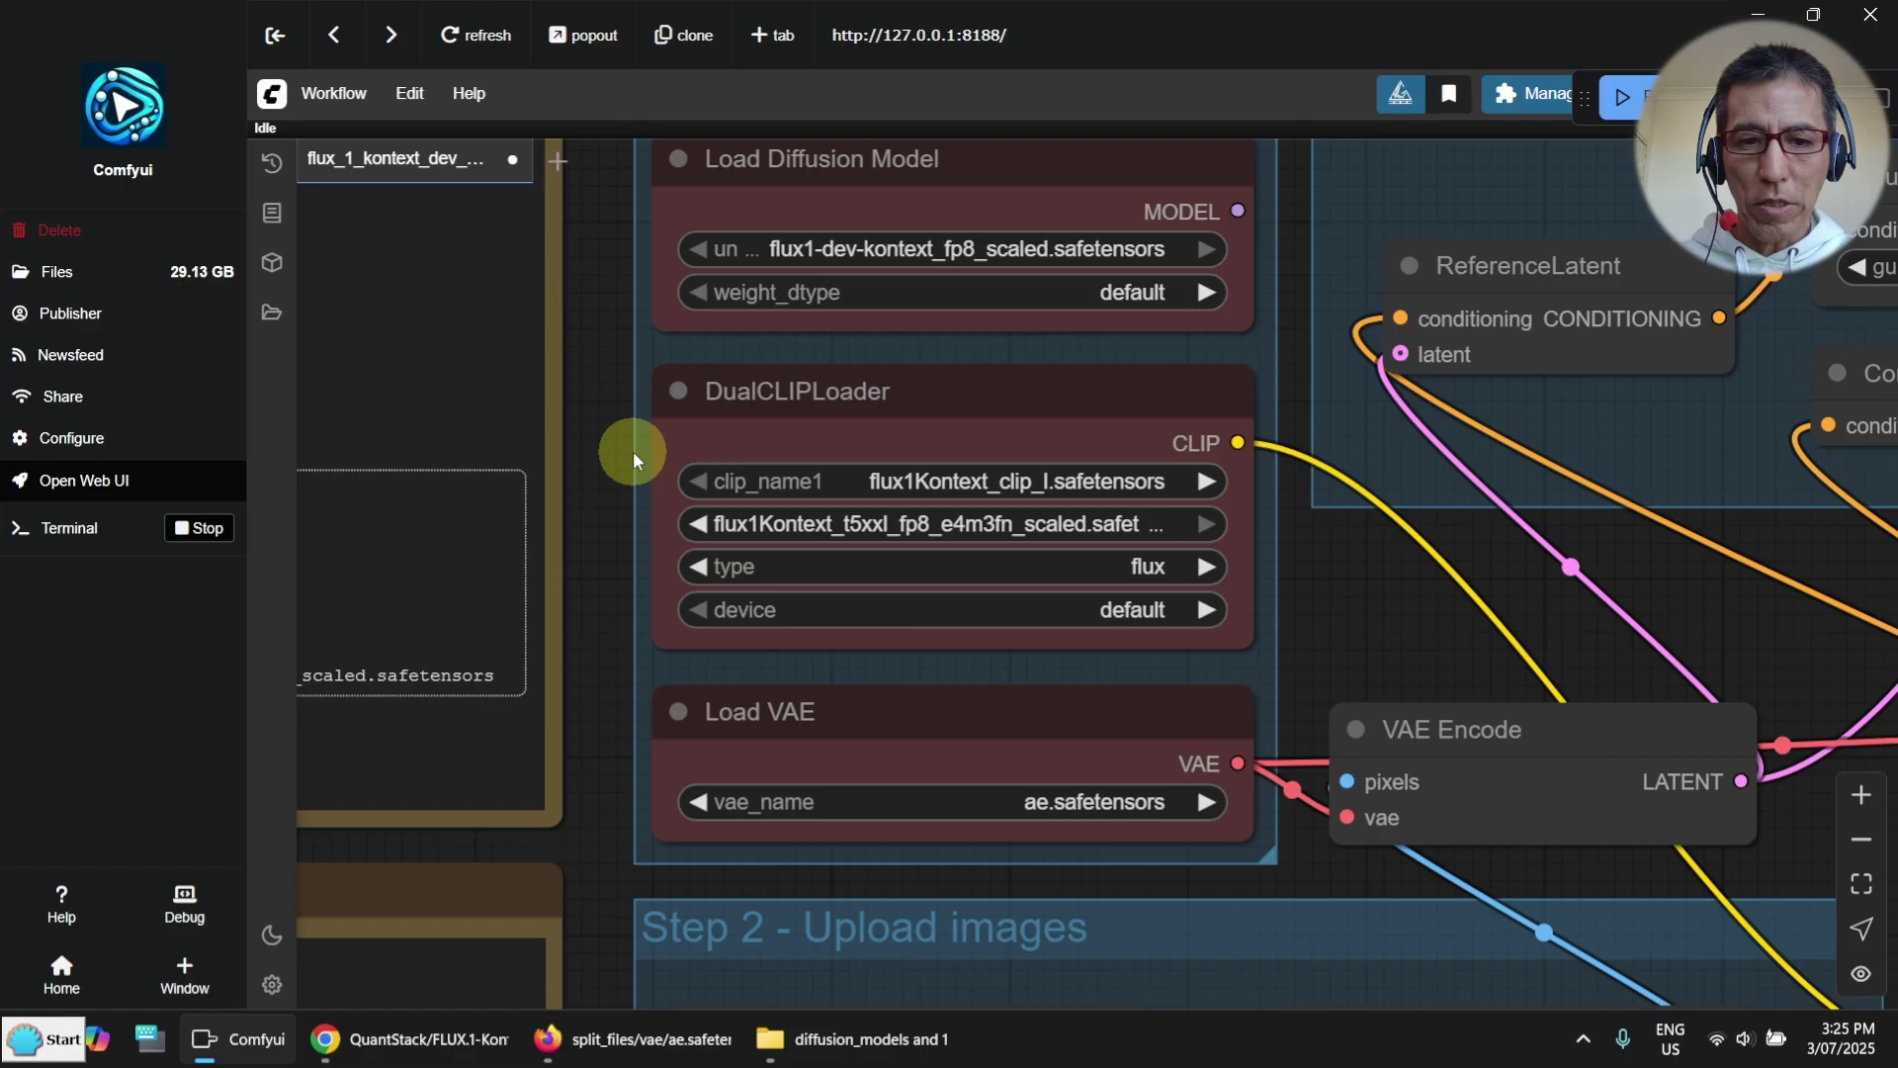
scroll(613, 442, down, 8)
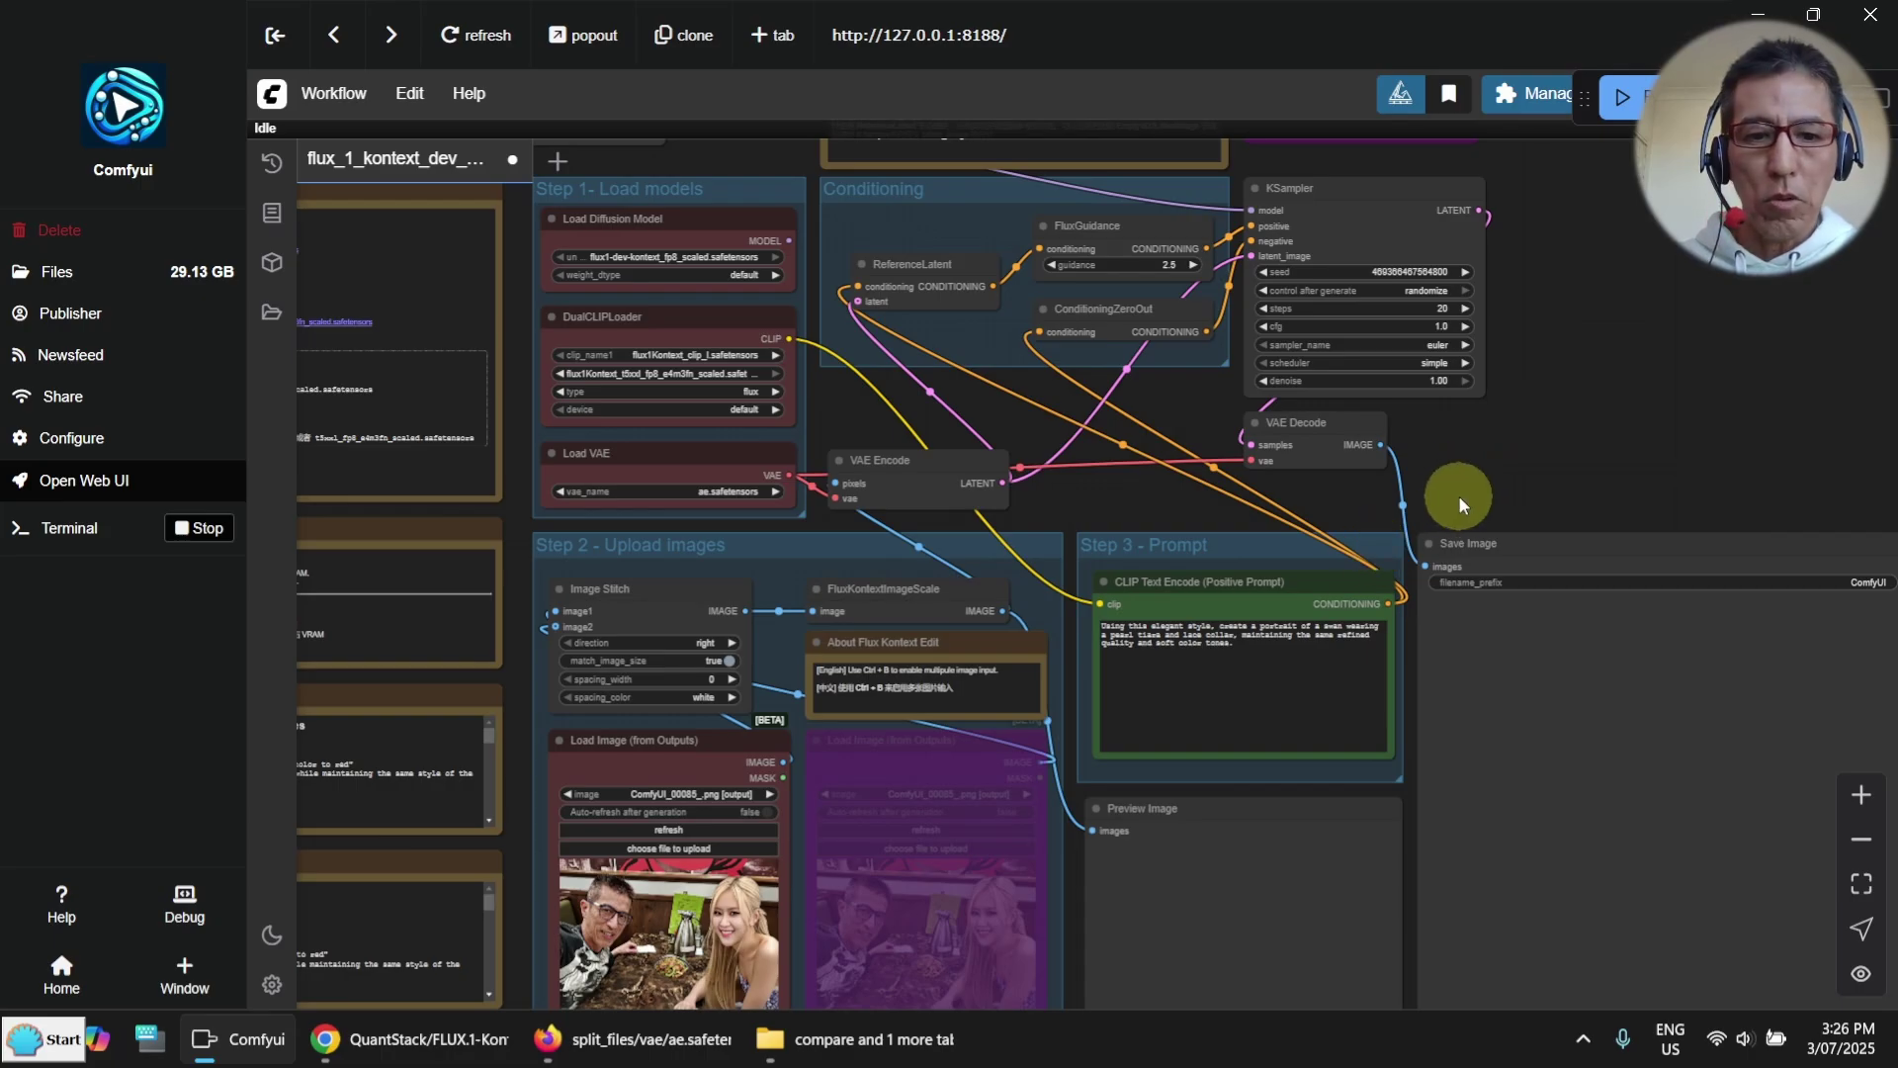
Step: Preview the compare folder's dinner photos, then drop 0.jpg into ComfyUI's first Load Image node
click(856, 1050)
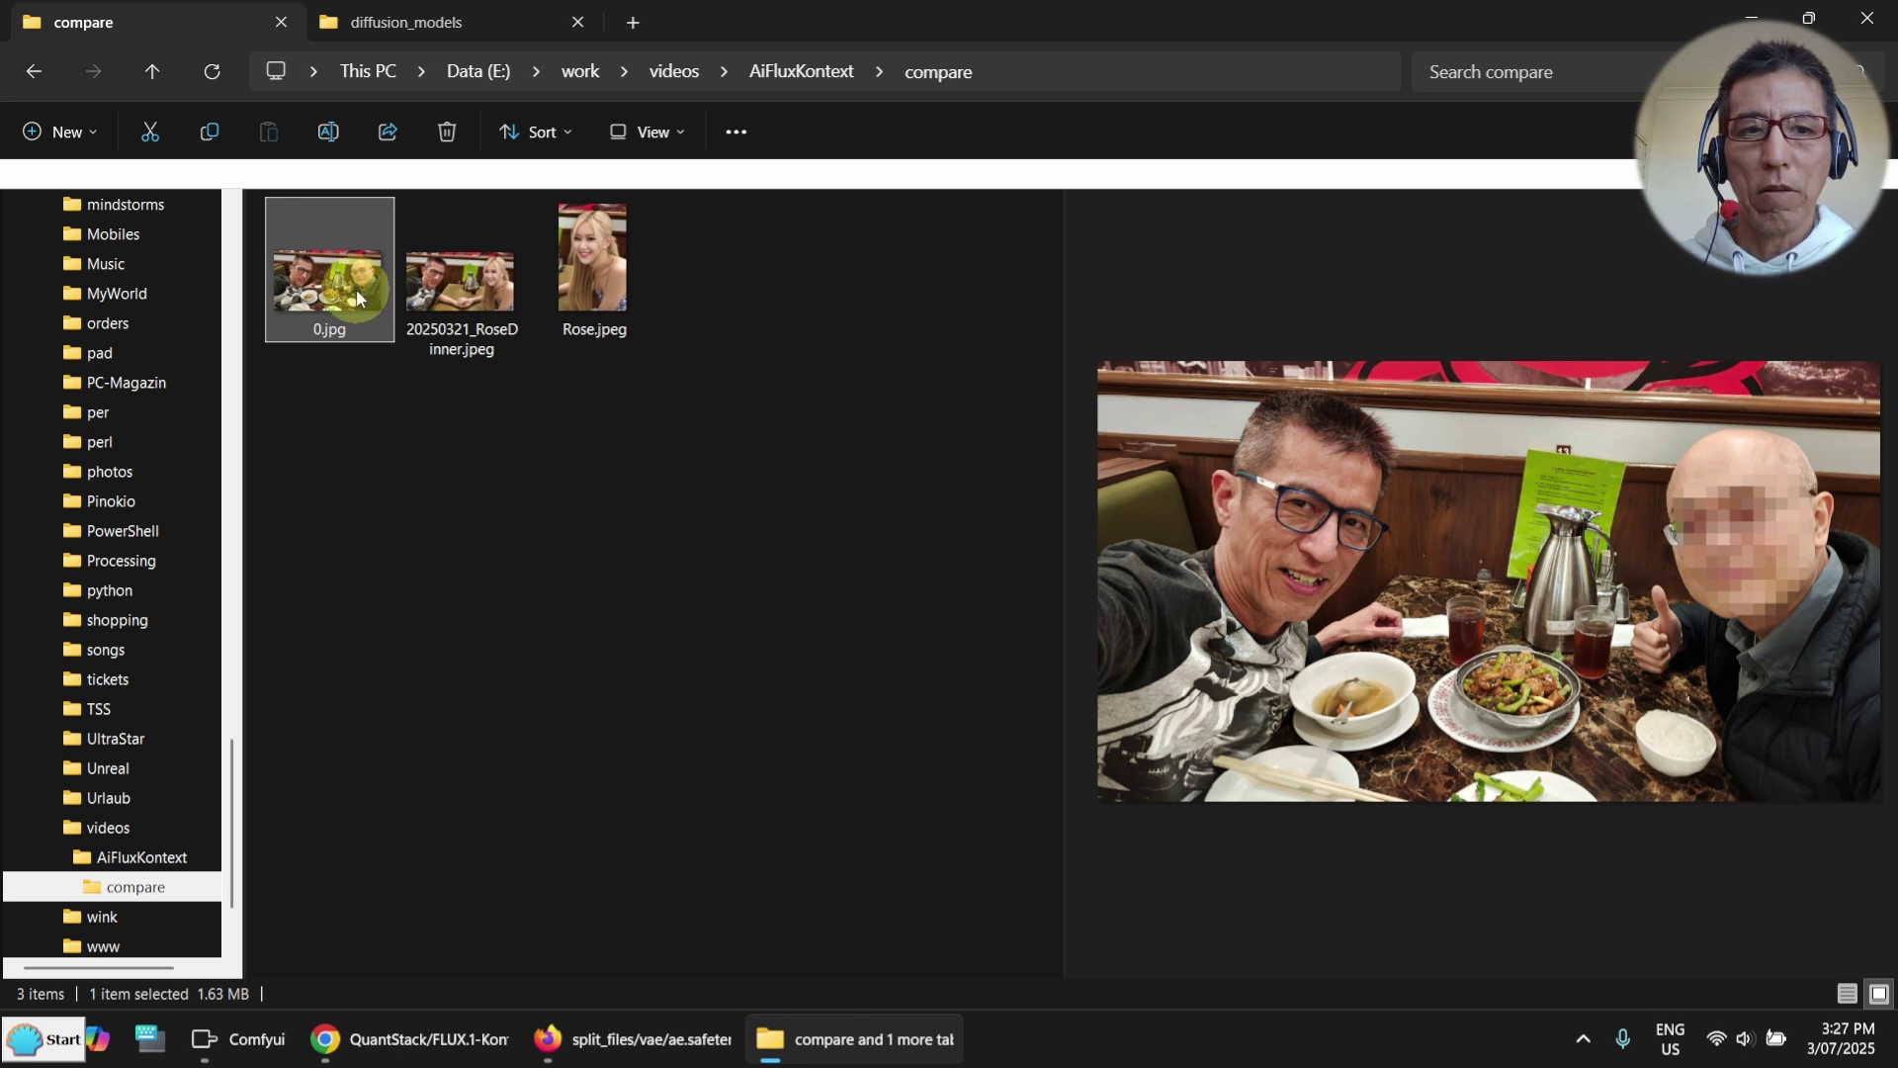
click(451, 287)
click(354, 298)
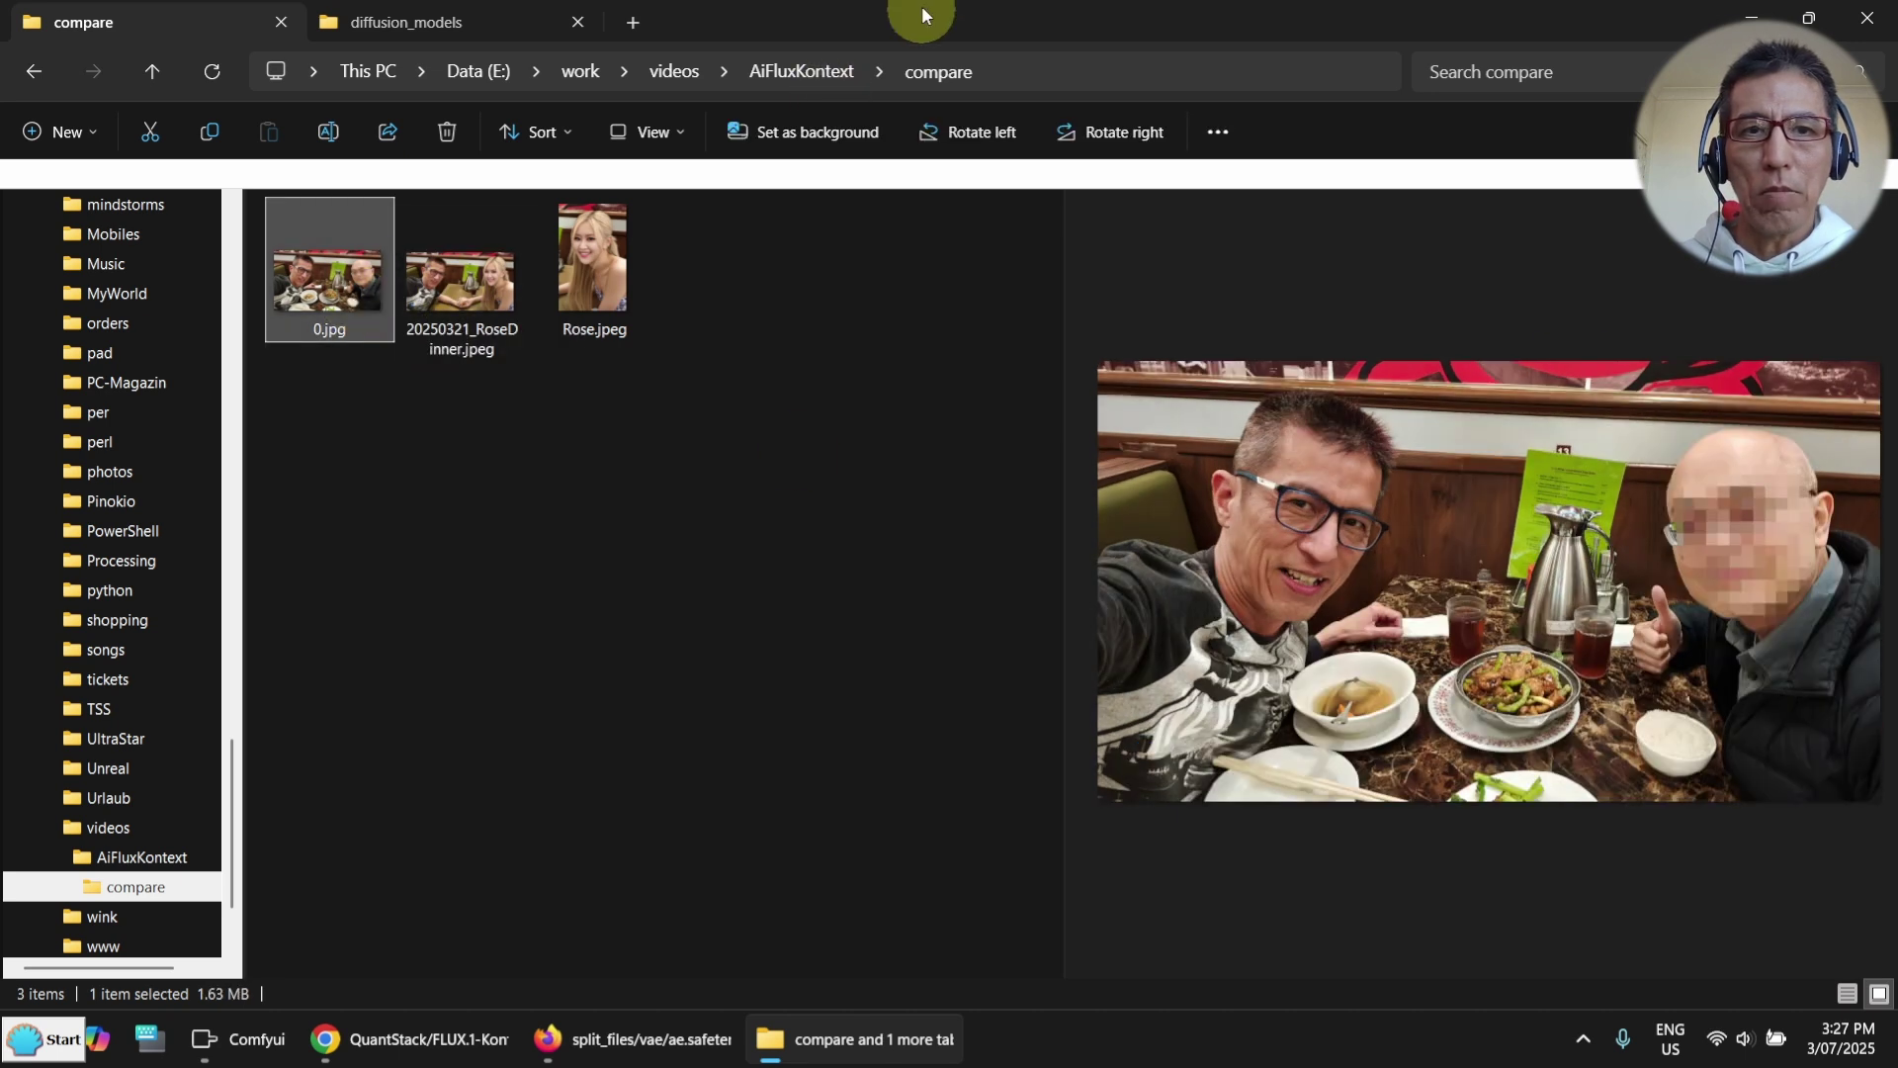
drag(929, 17, 1658, 365)
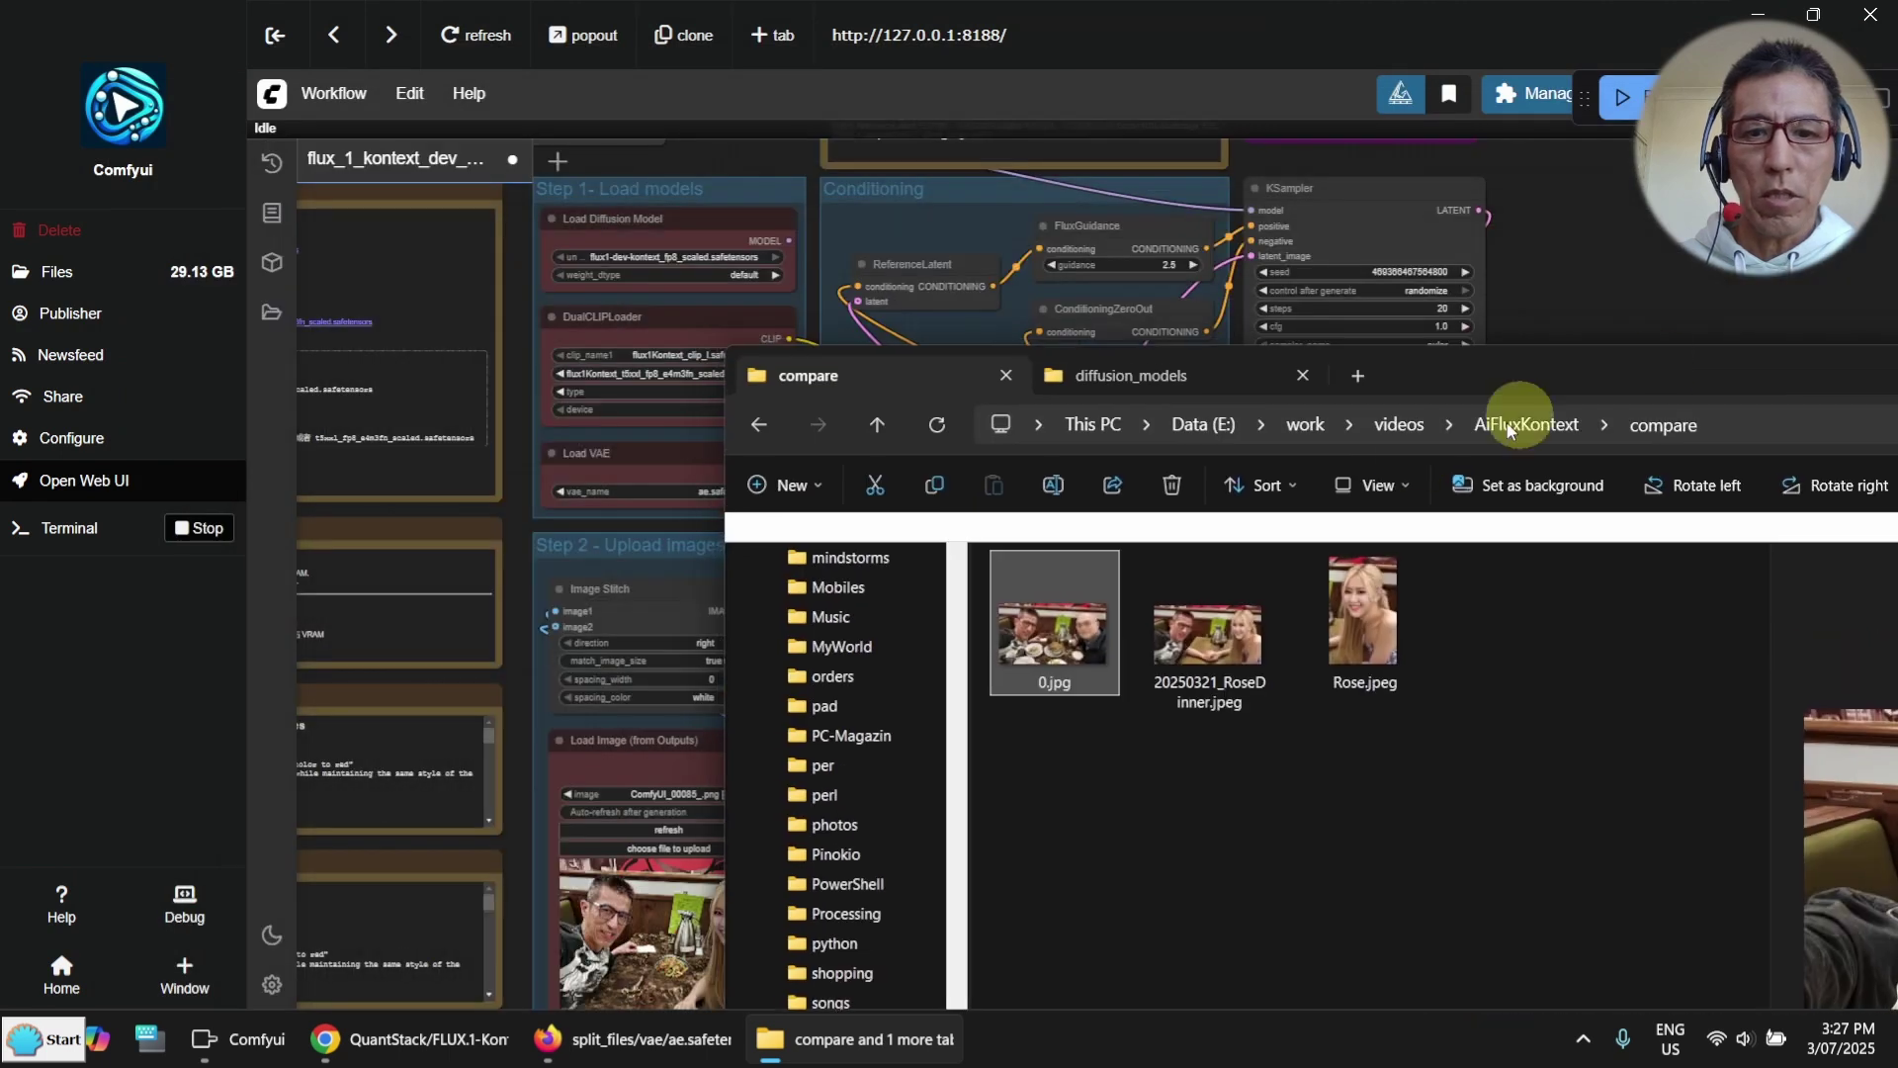
drag(1034, 621, 610, 879)
drag(1507, 415, 1255, 169)
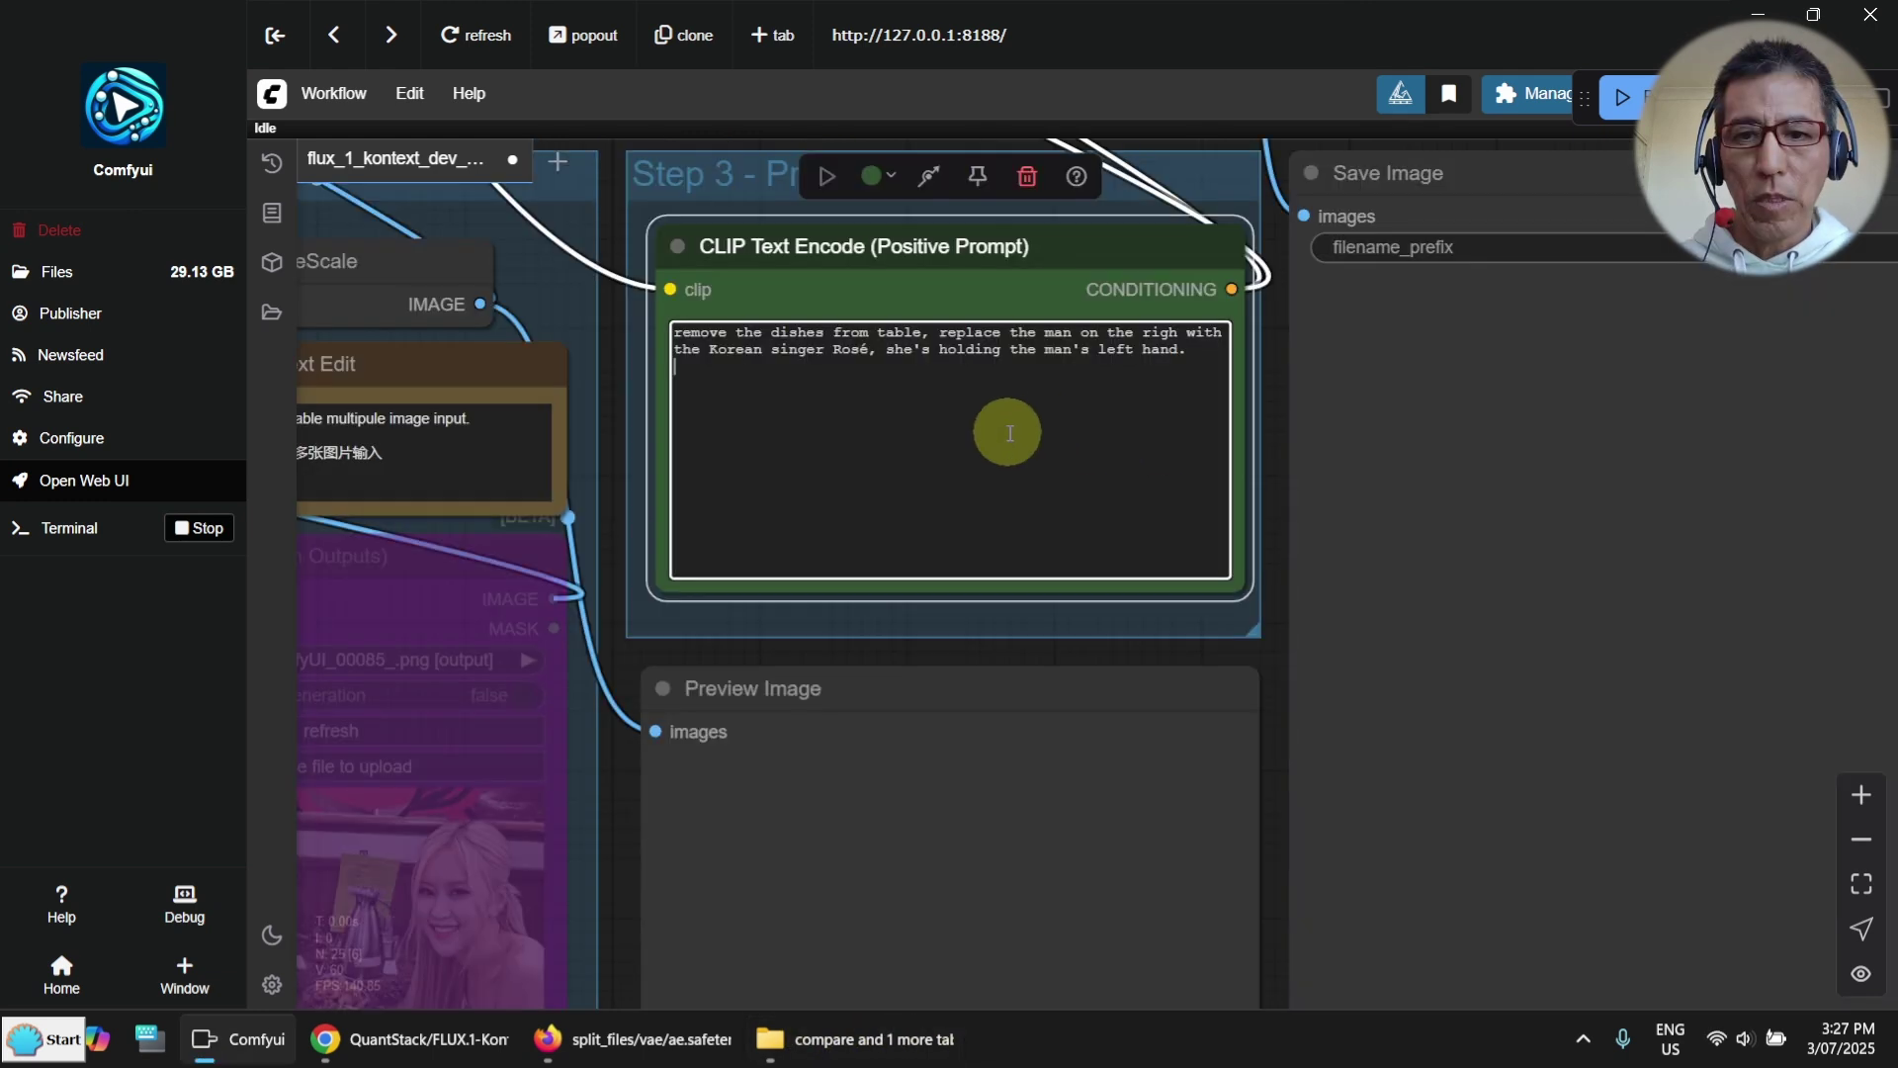
Step: Switch the Load VAE node to flux1Kontext_ae.safetensors
scroll(1004, 428, up, 2)
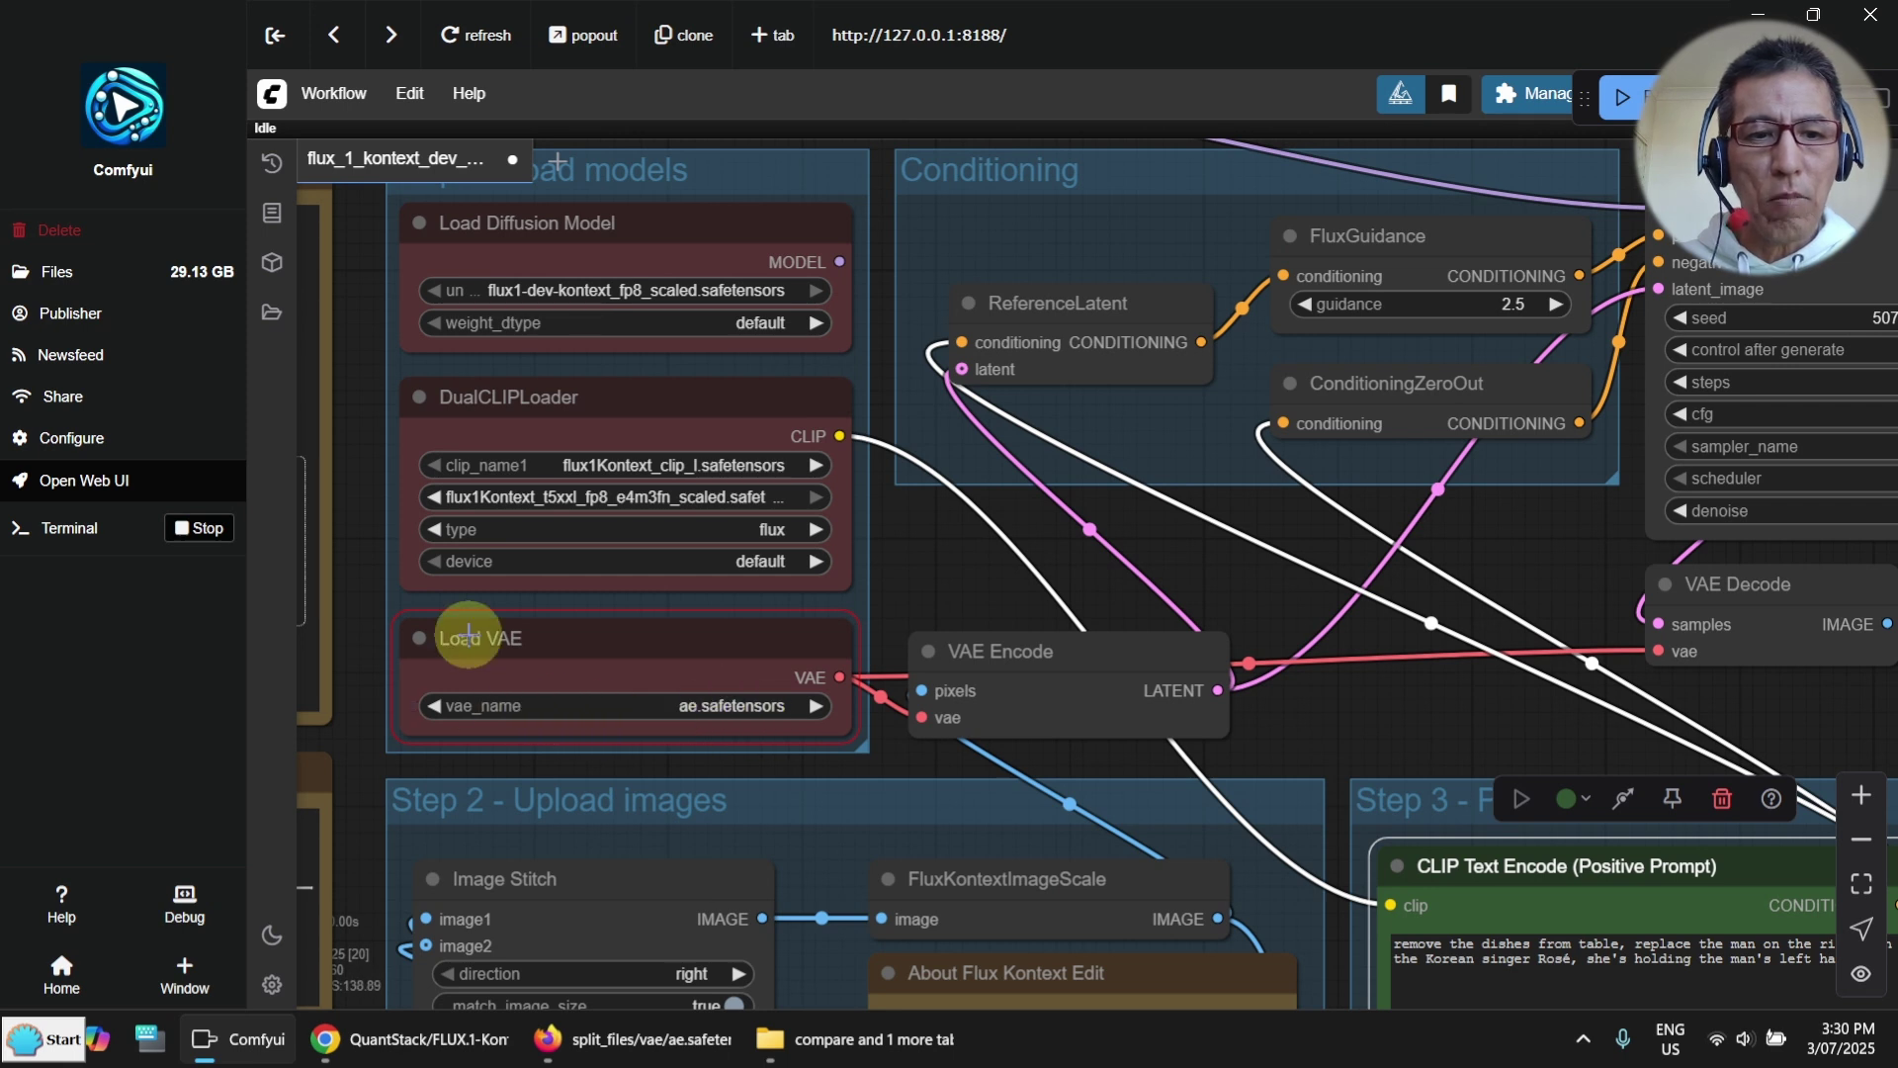
click(717, 706)
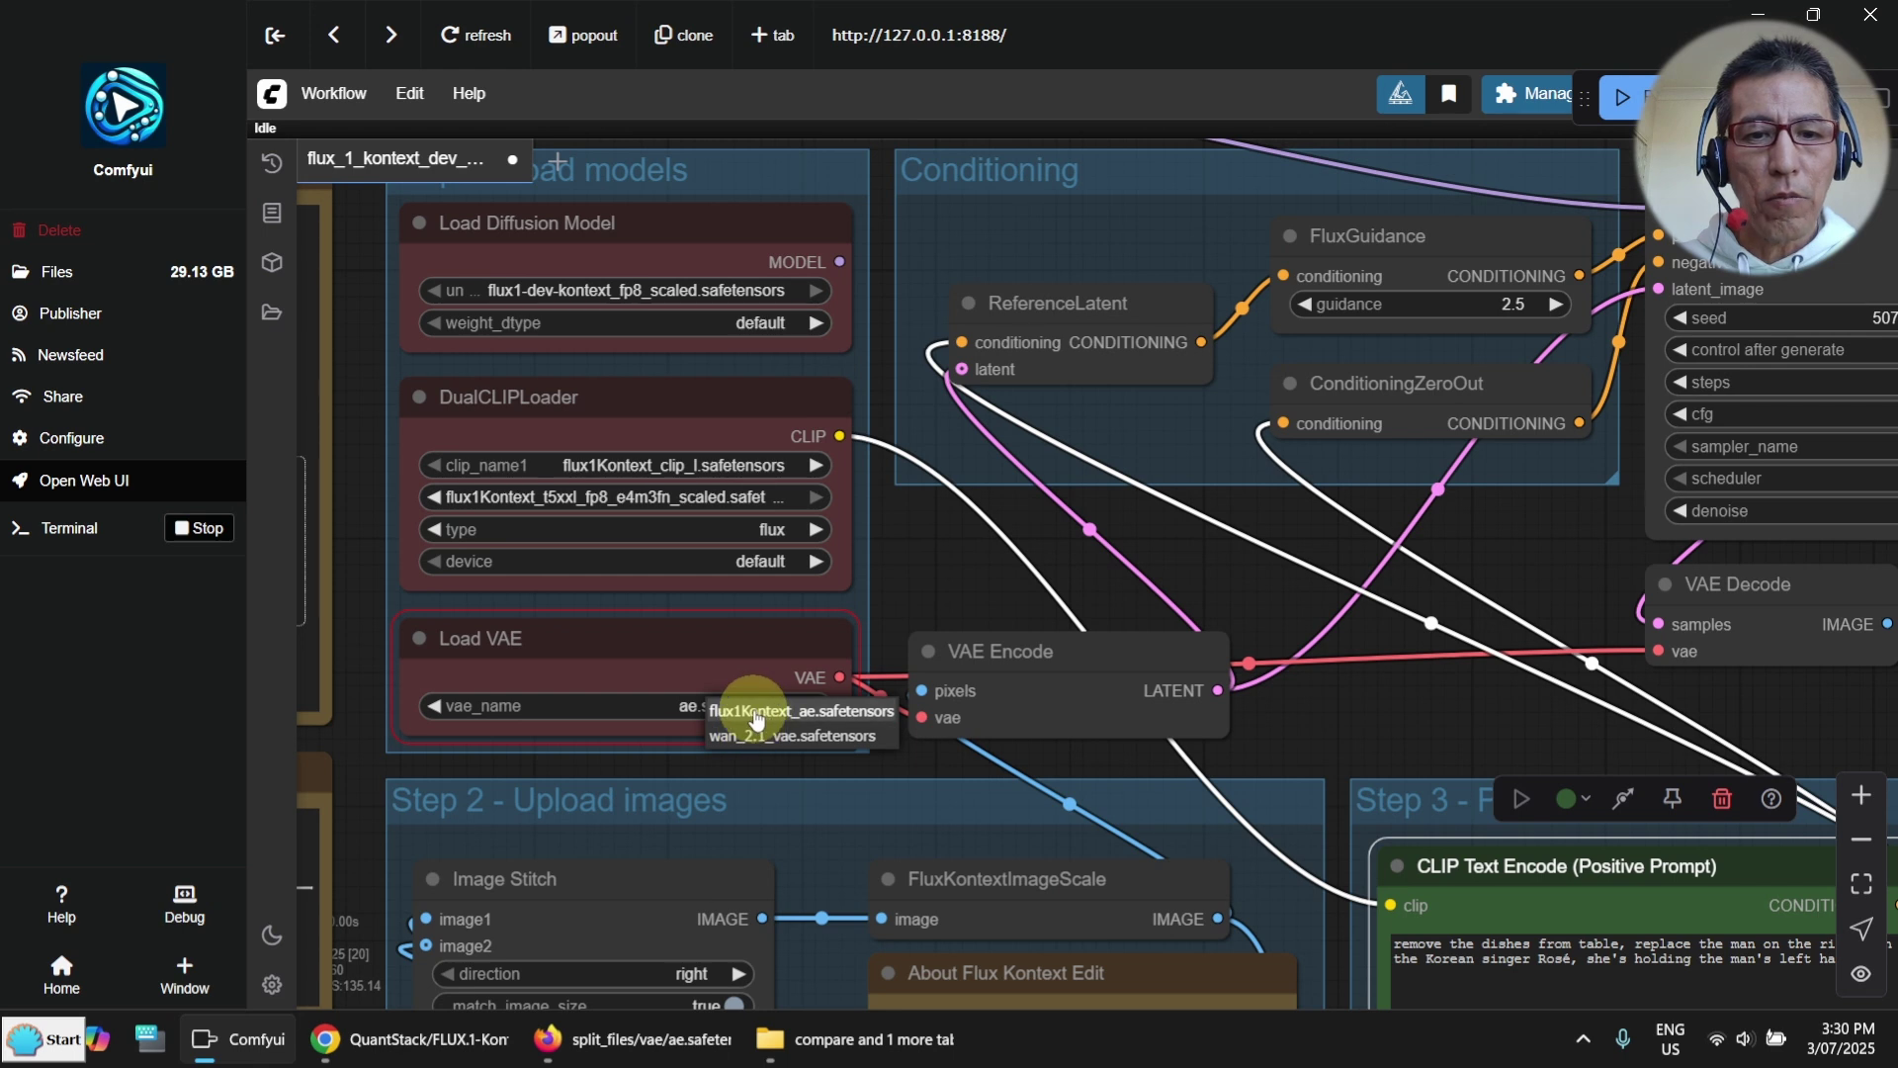
click(756, 713)
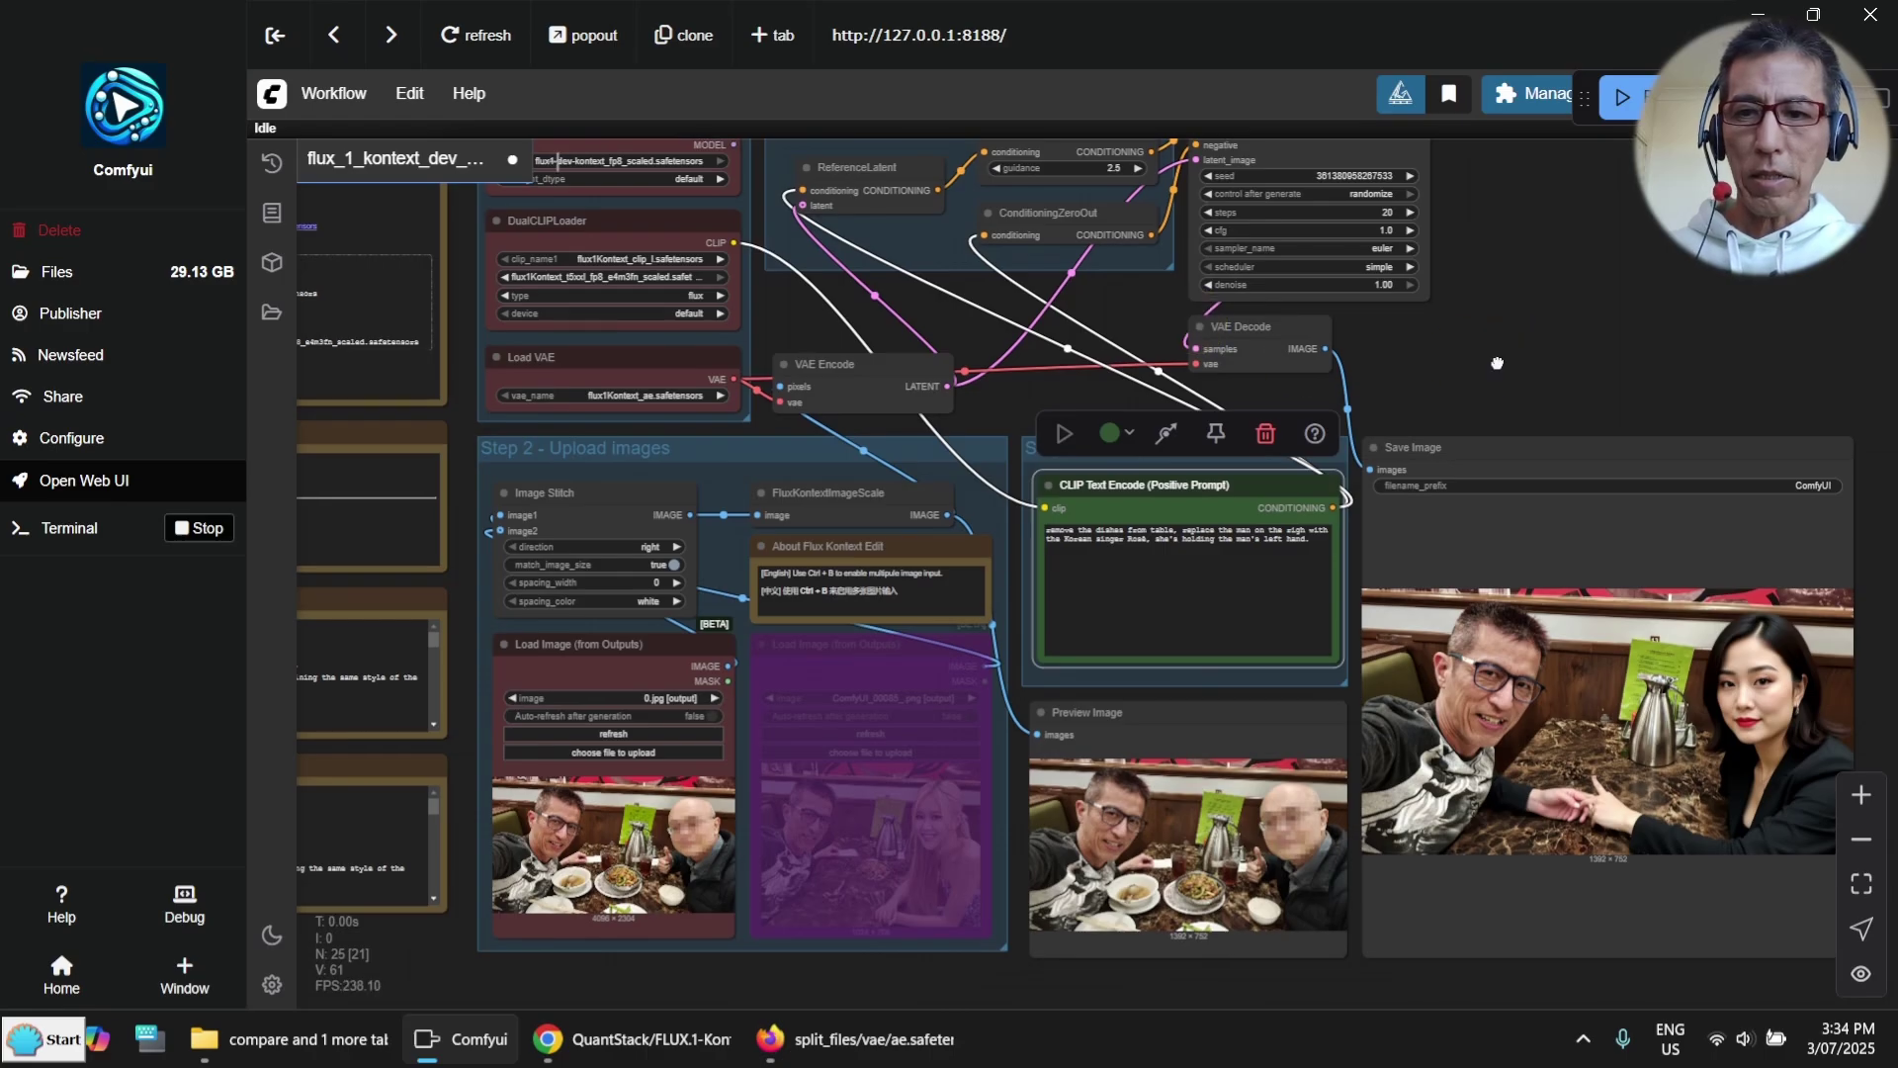
Step: Zoom in on the 1392×752 result with the dishes cleared and review the generated-results history
scroll(1483, 416, up, 8)
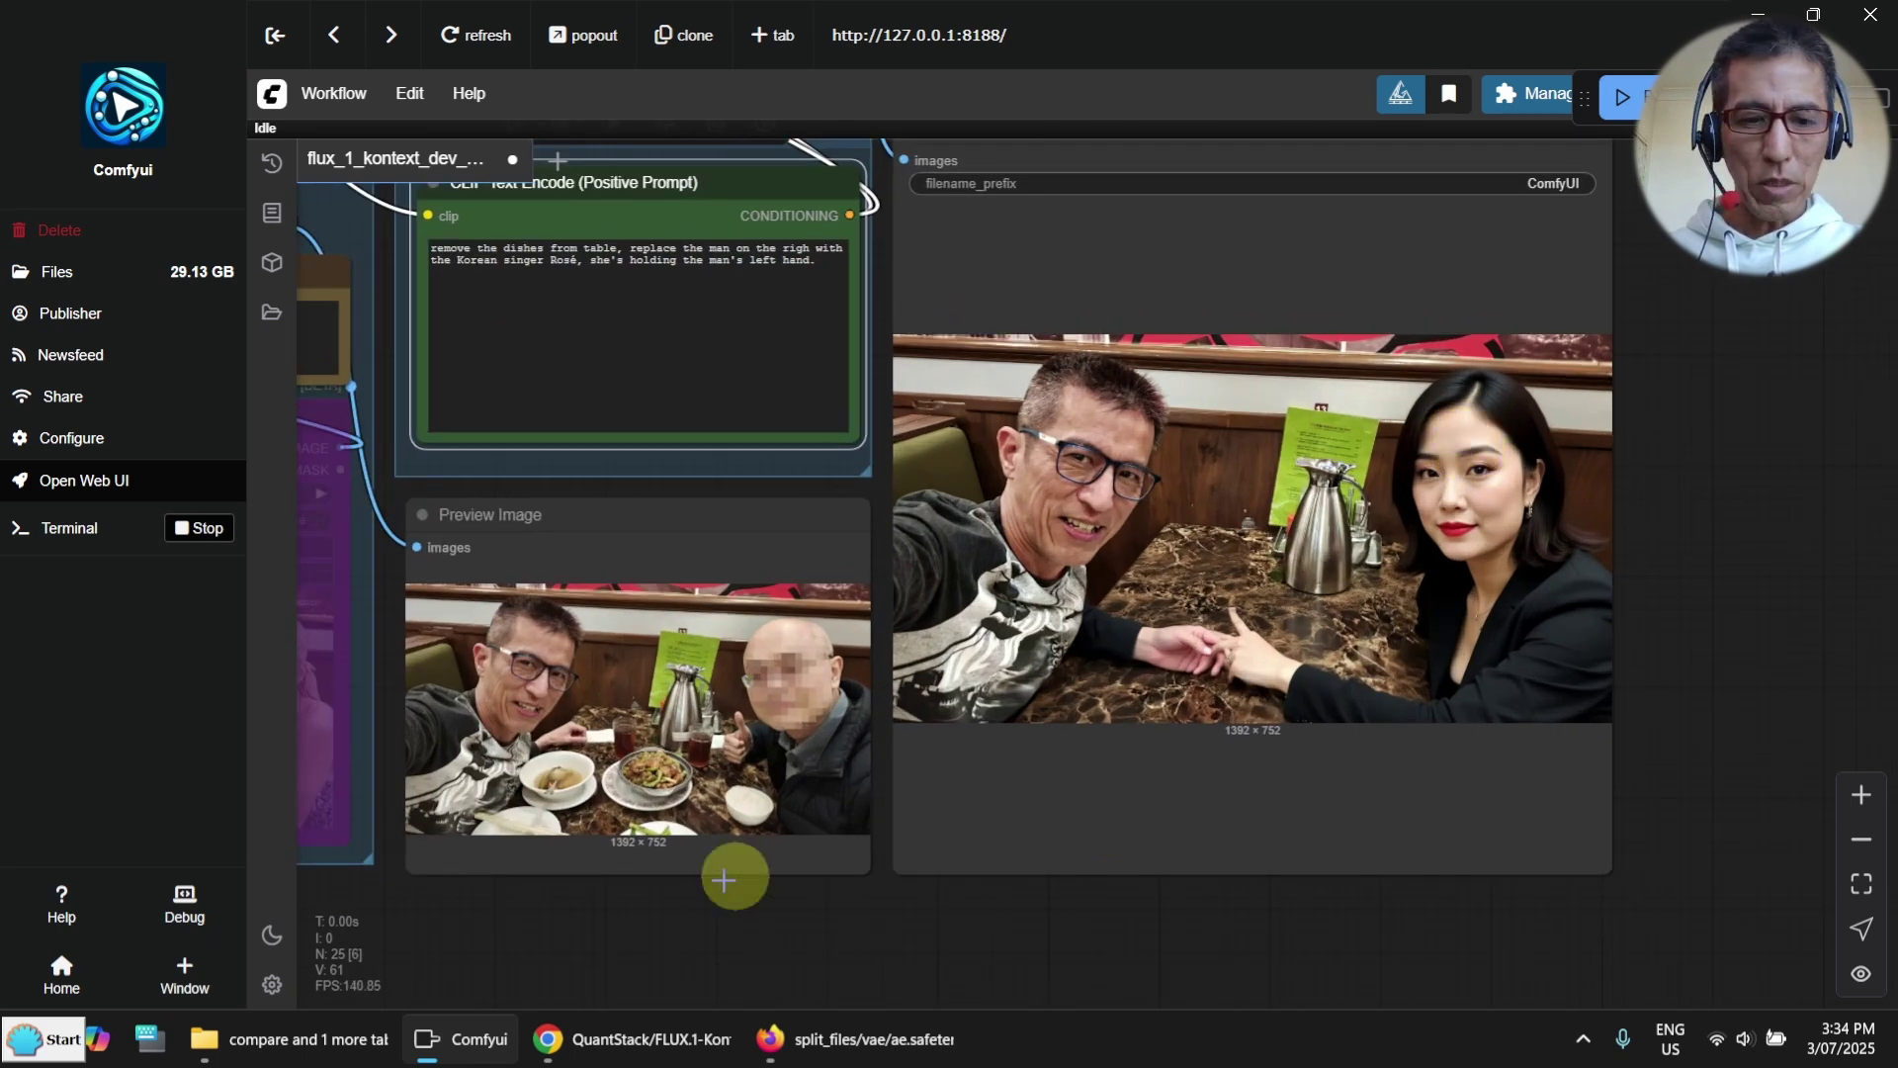
mouse_move(334, 1043)
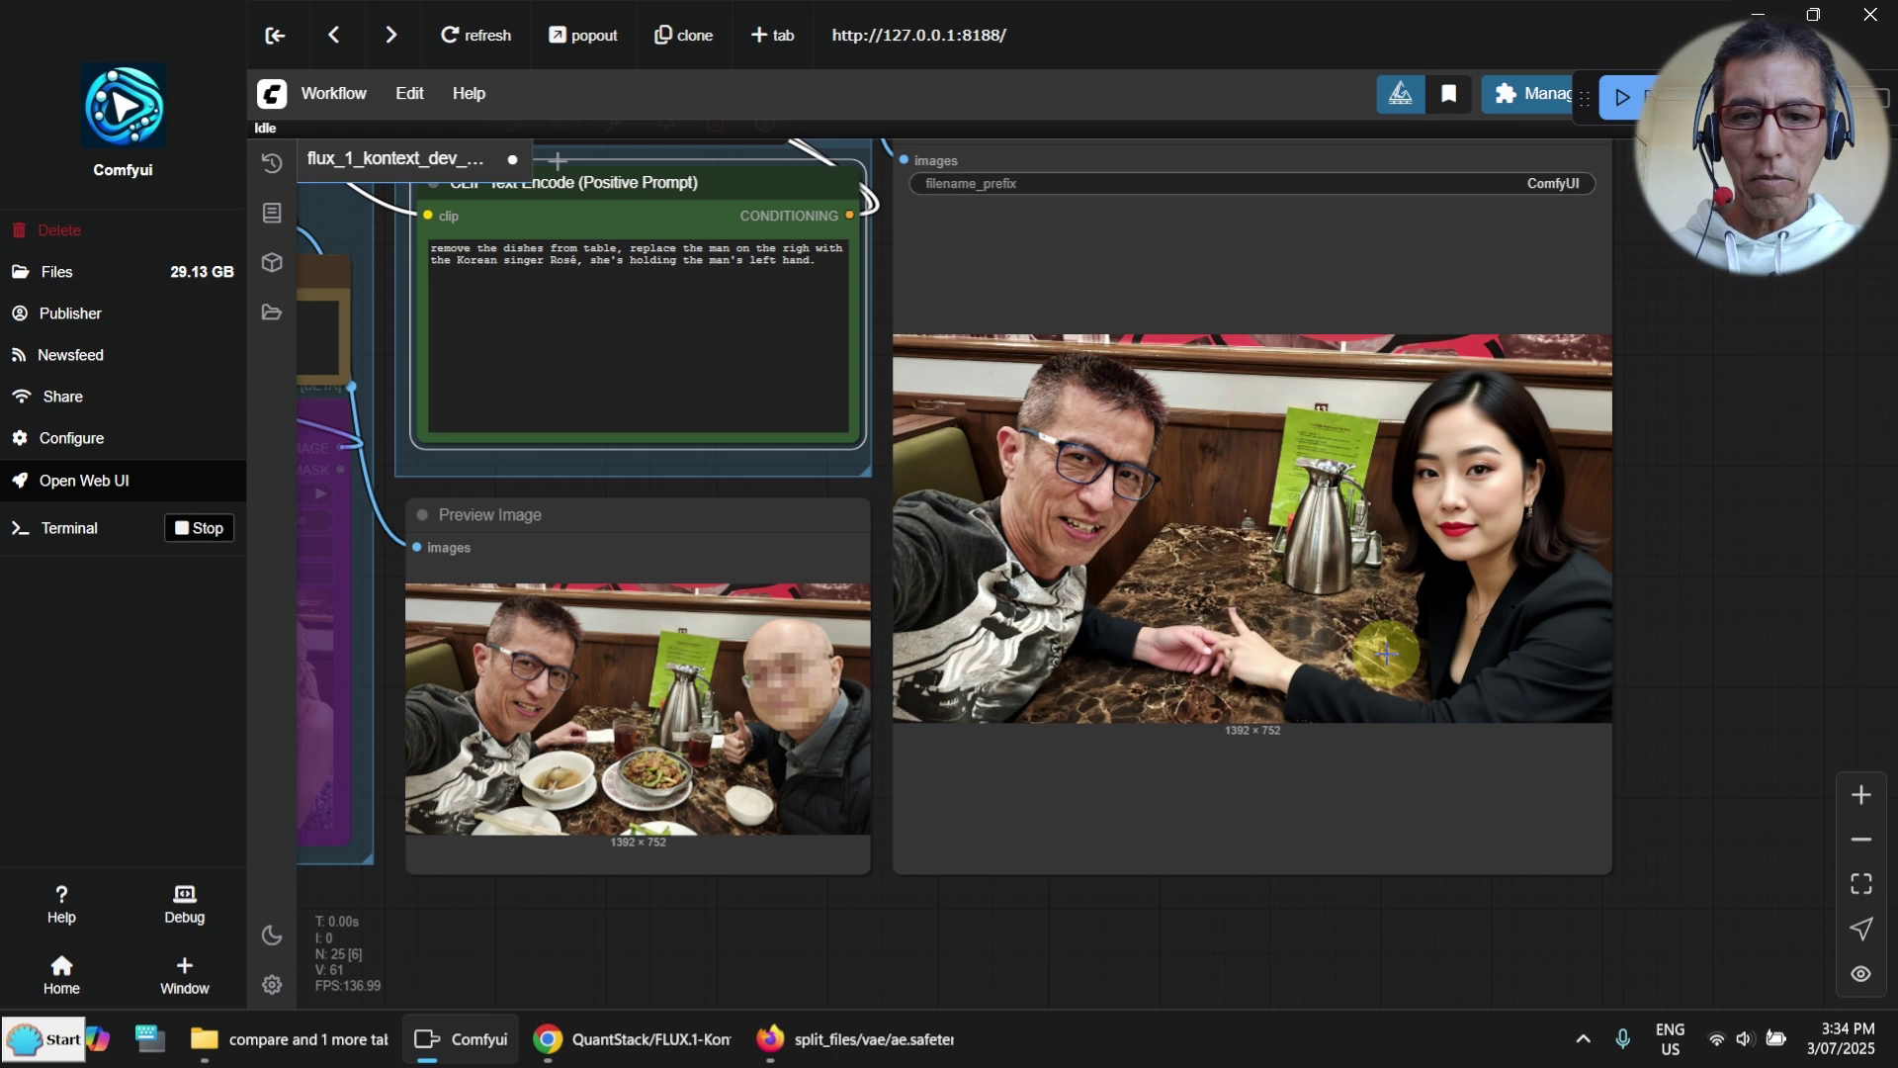
click(273, 164)
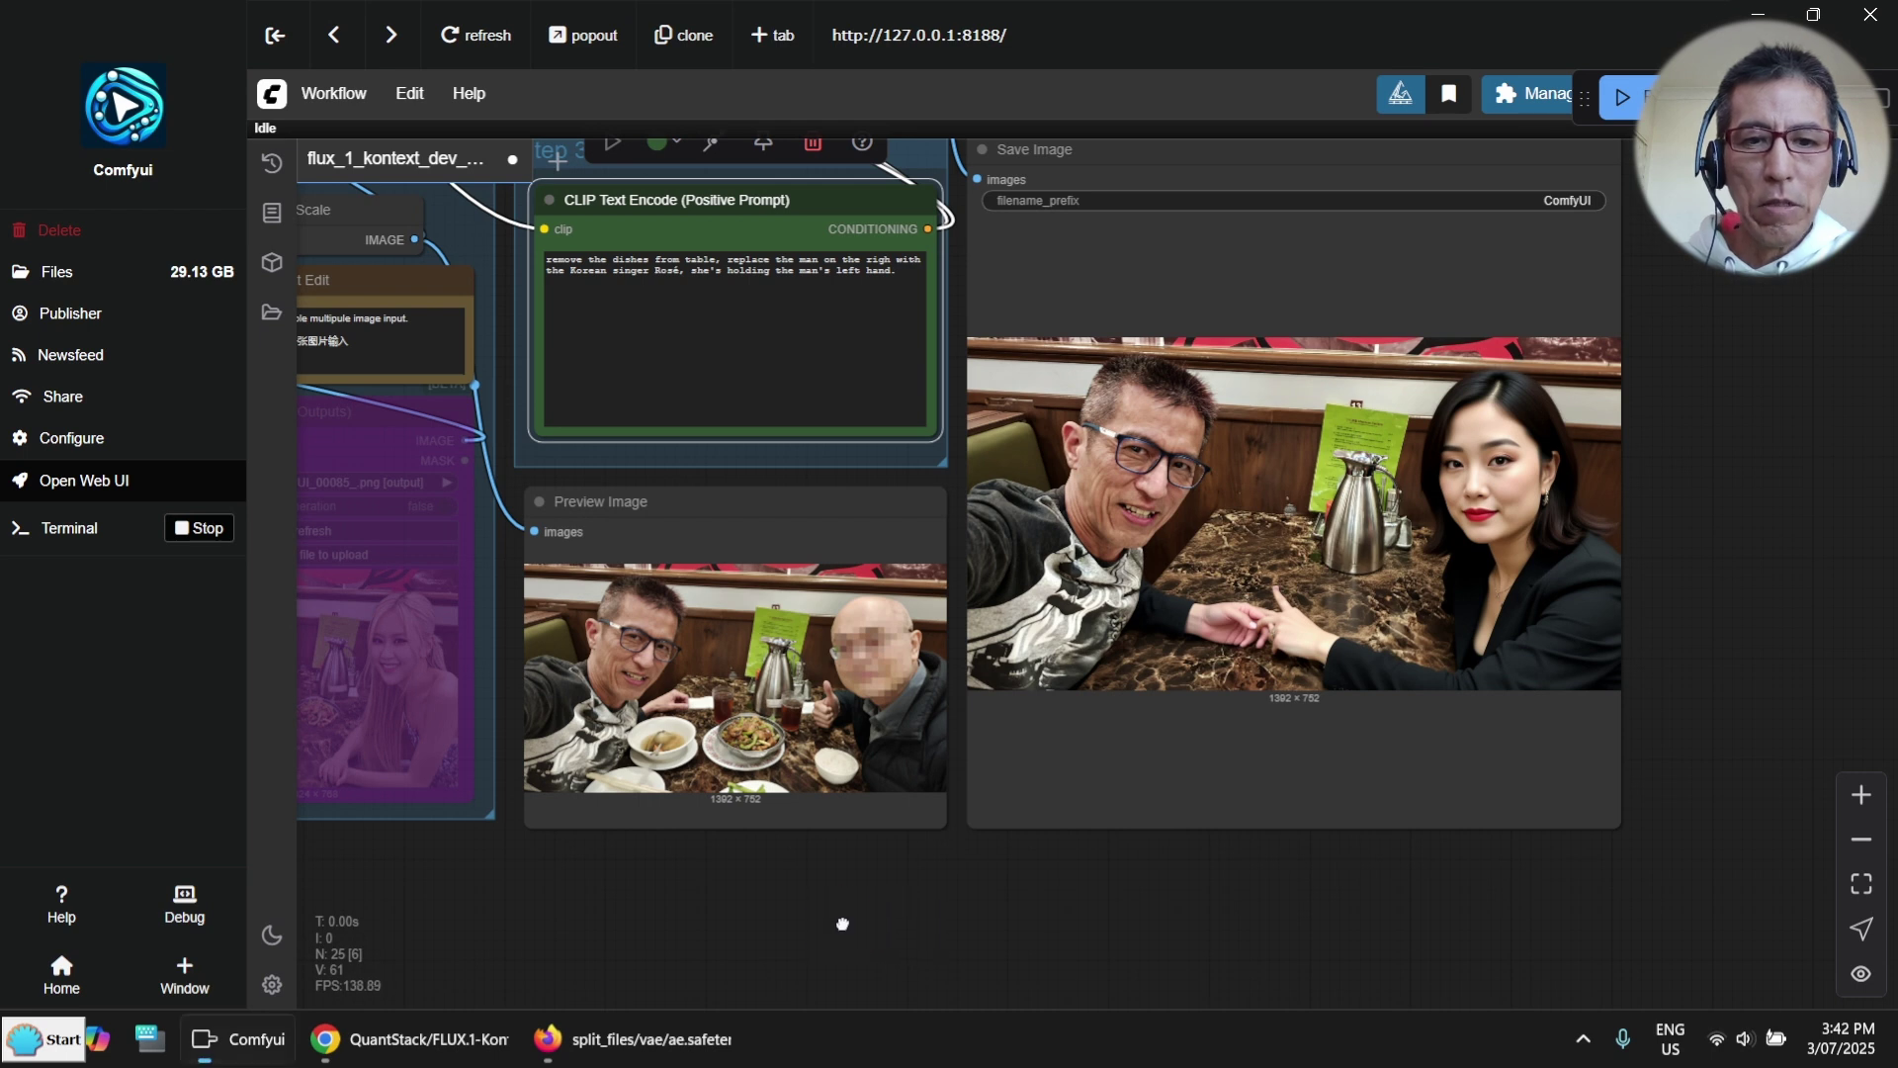
Step: Load Rocky.jpg into the first Load Image node
drag(843, 920, 1172, 917)
scroll(781, 875, down, 3)
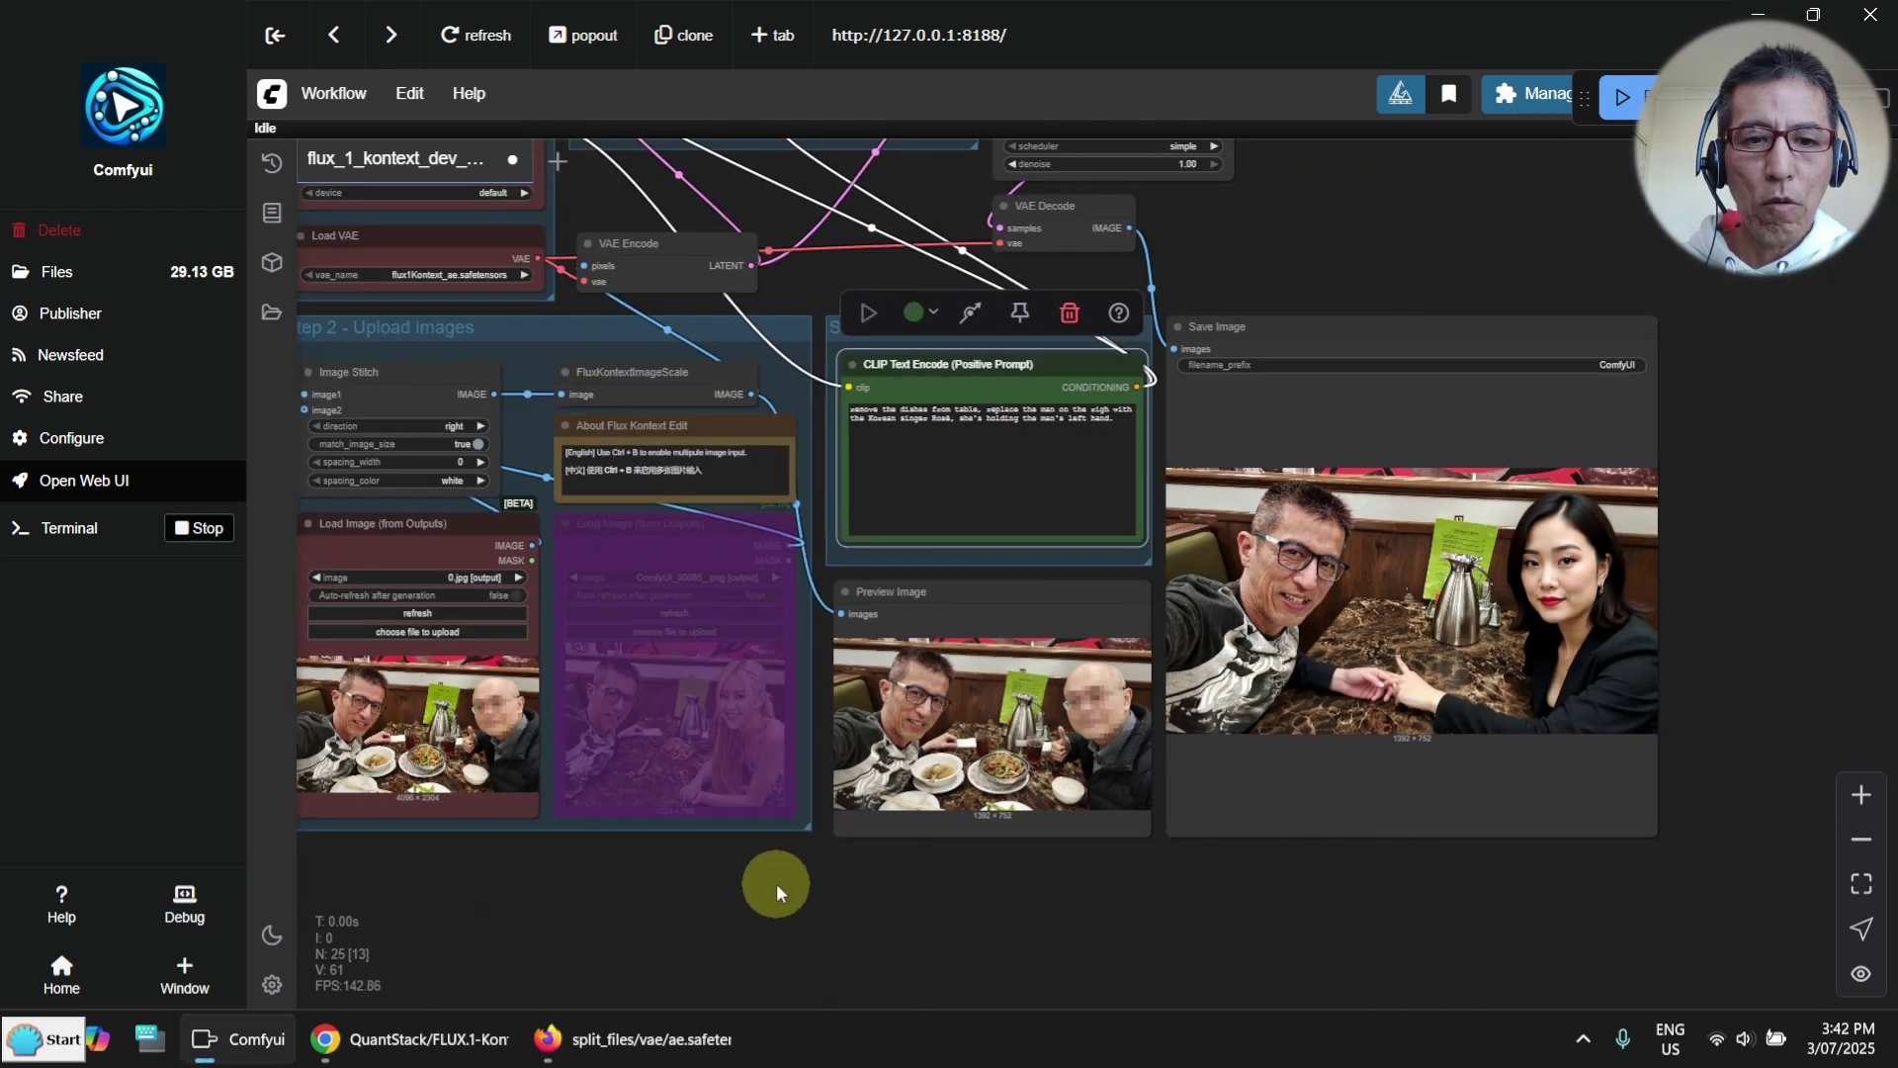
drag(775, 882, 1092, 847)
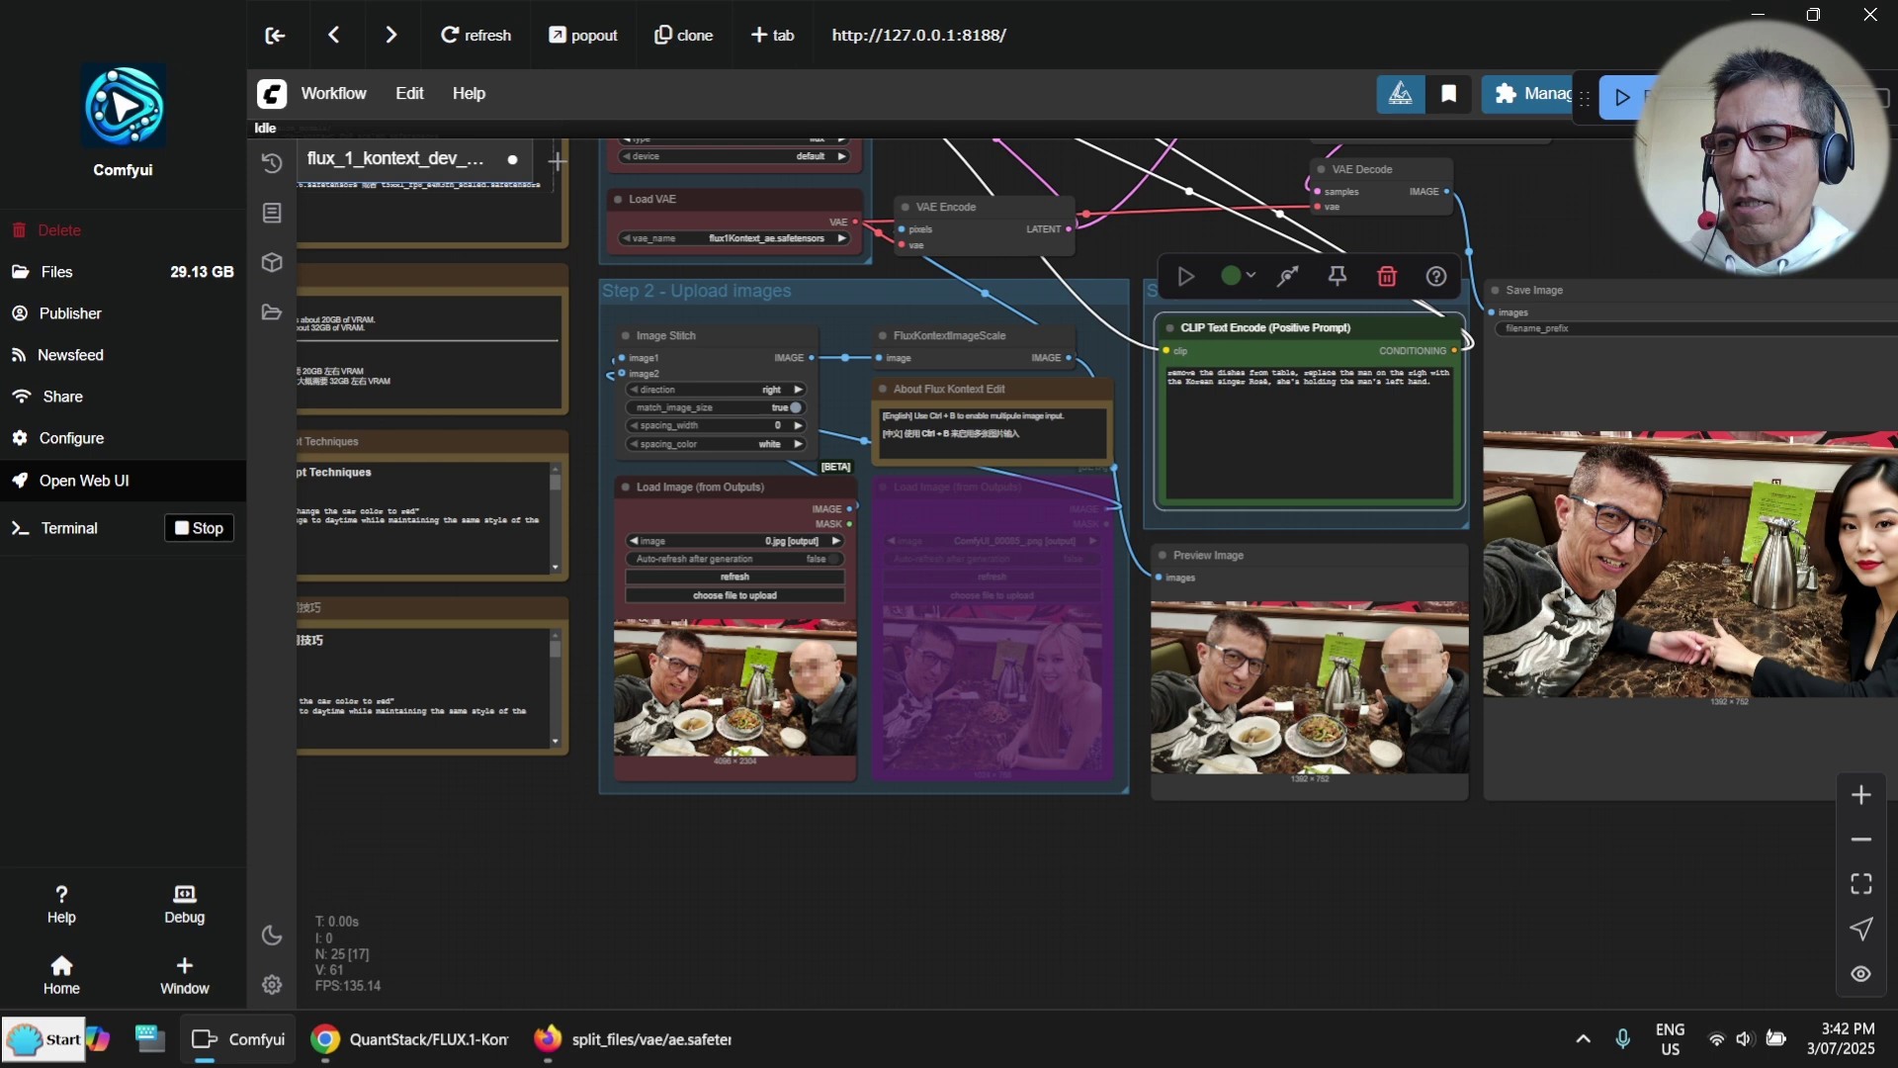
drag(1897, 539, 736, 712)
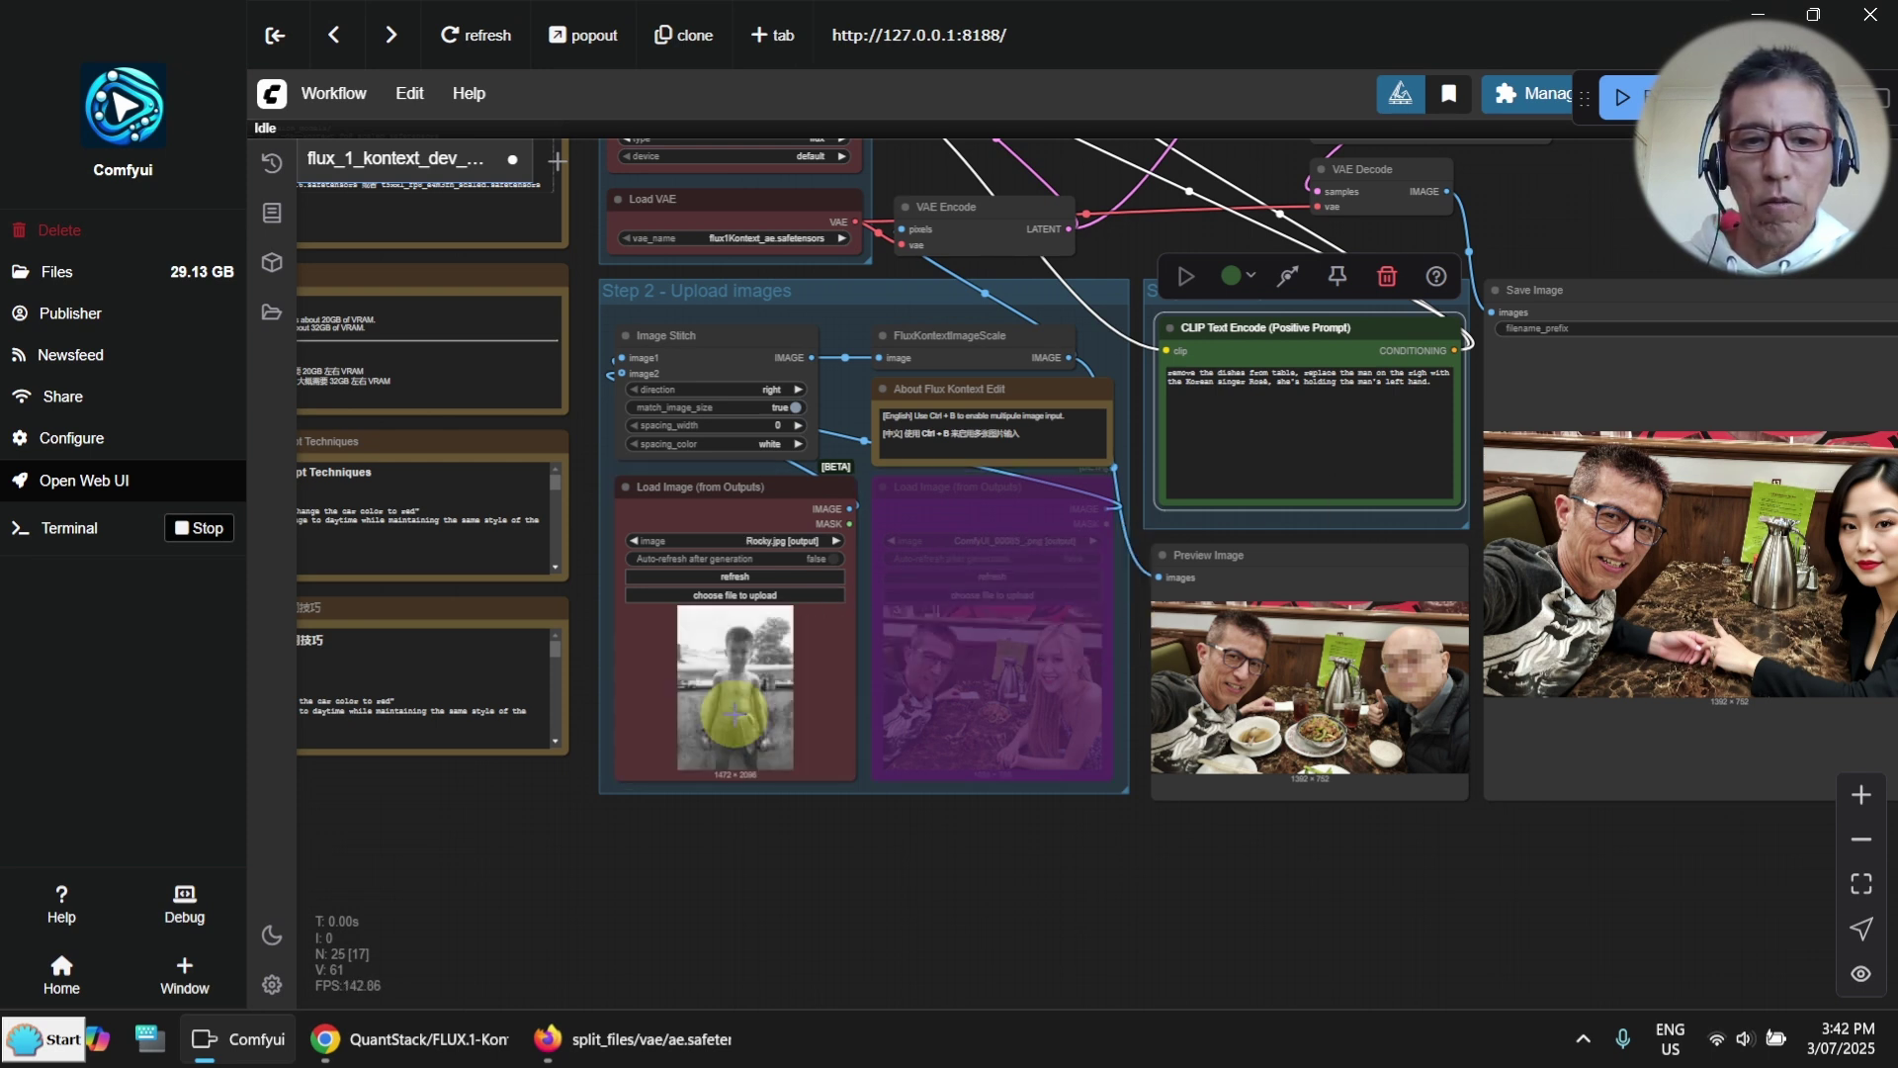
Step: Re-enable the bypassed EmptySD3LatentImage node with Ctrl+B
scroll(1147, 514, up, 5)
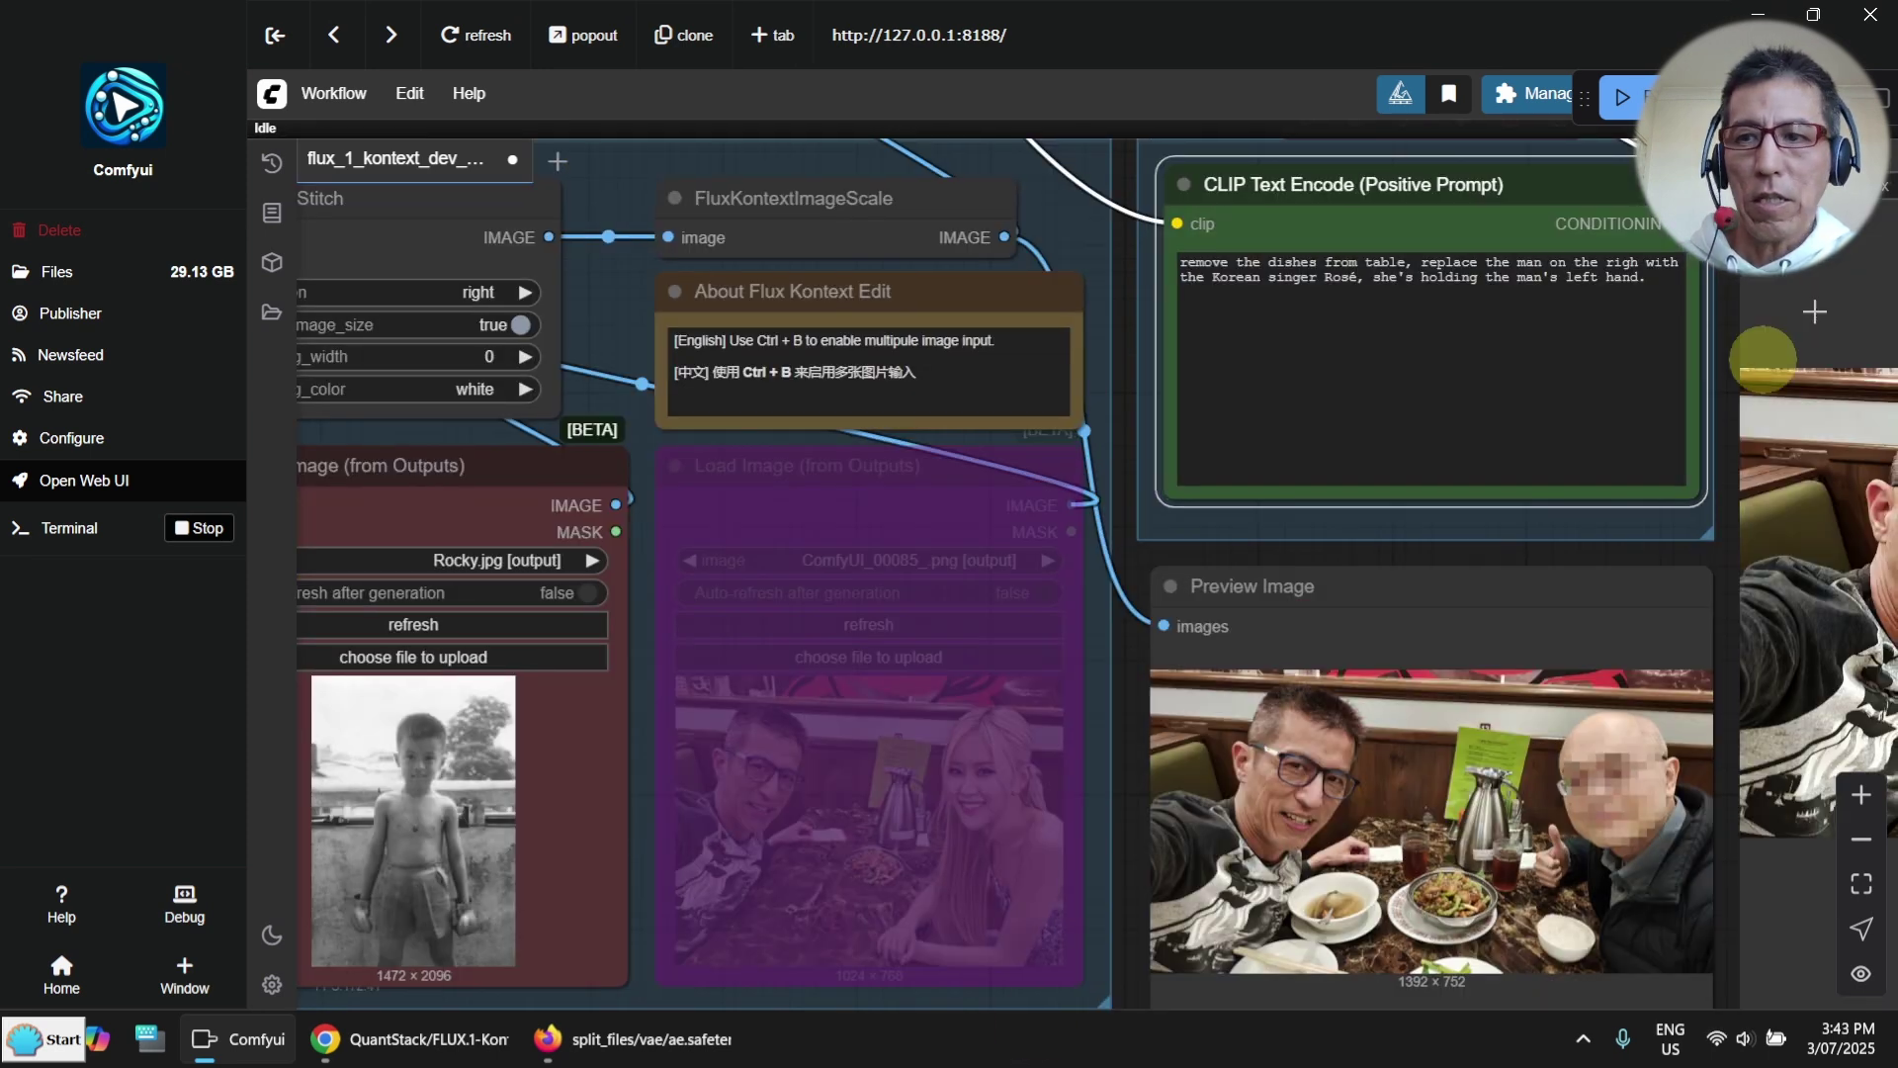
scroll(1653, 297, down, 4)
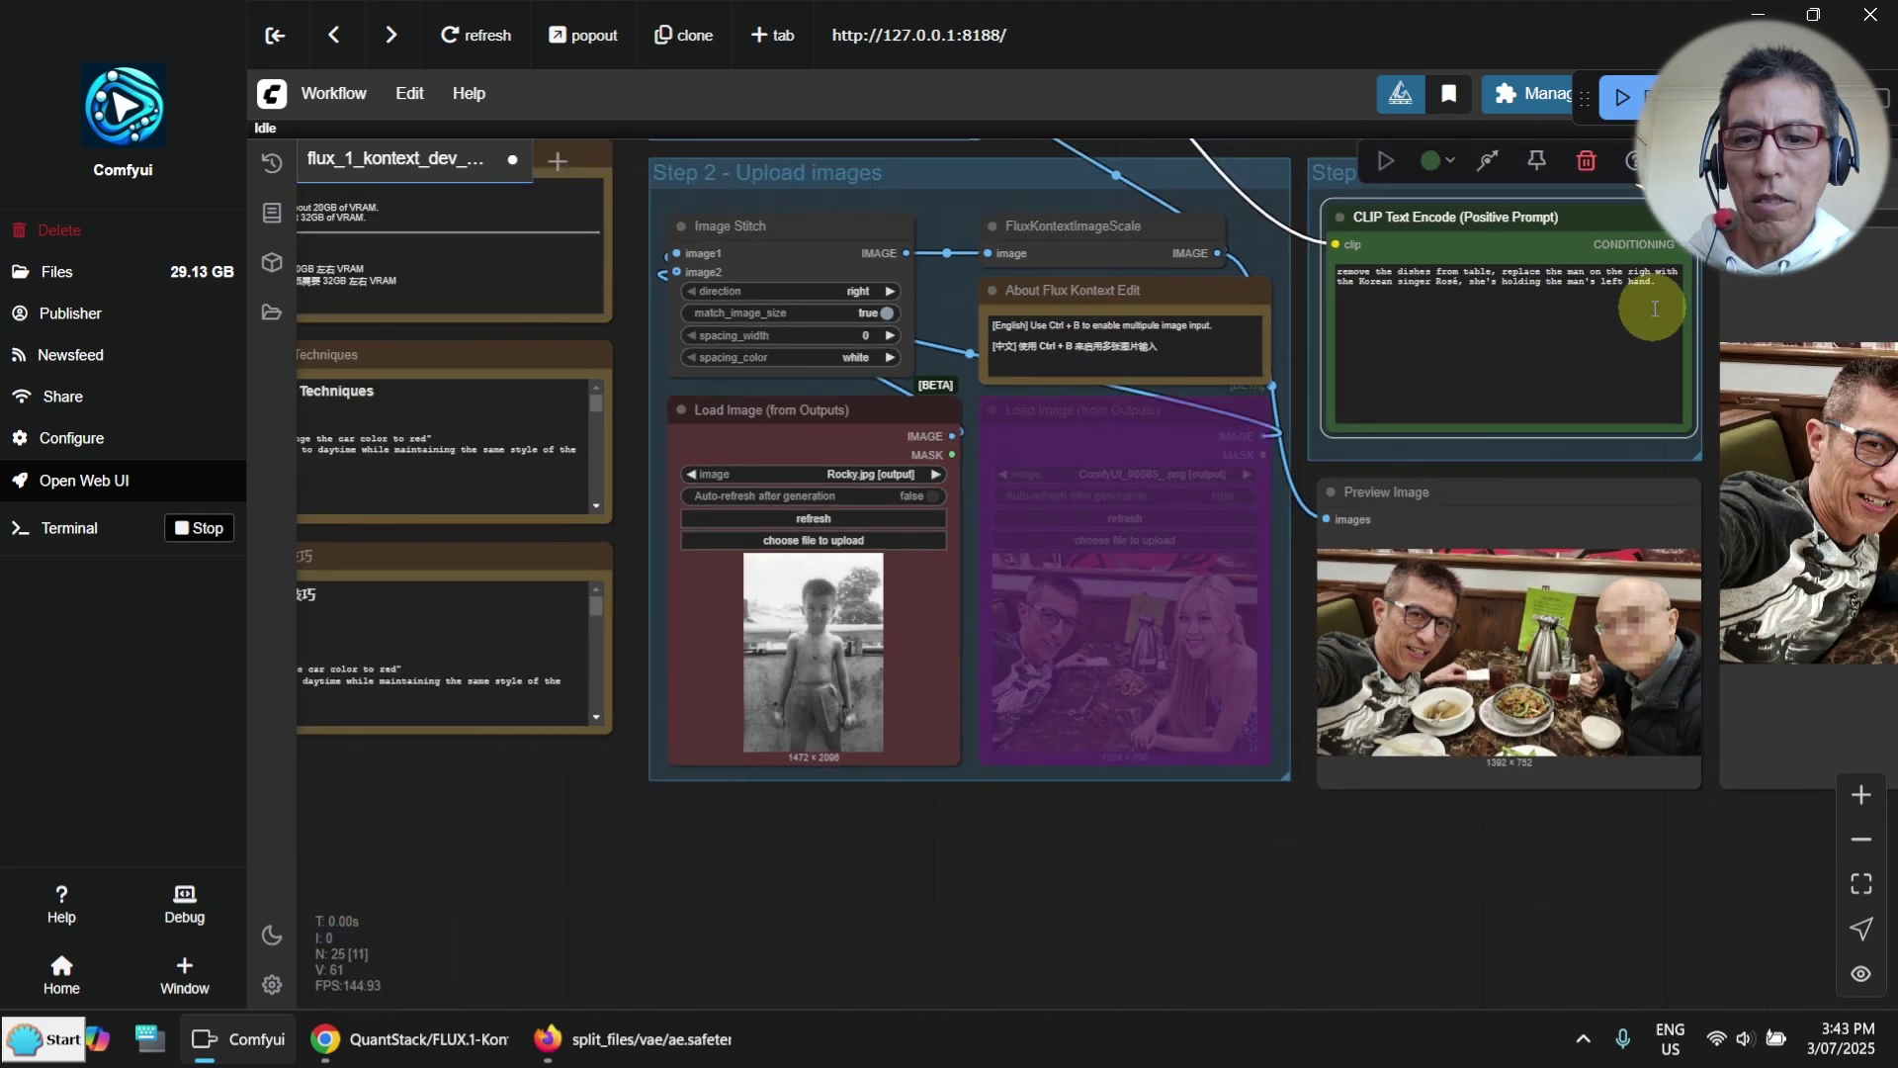
drag(1582, 751, 1251, 902)
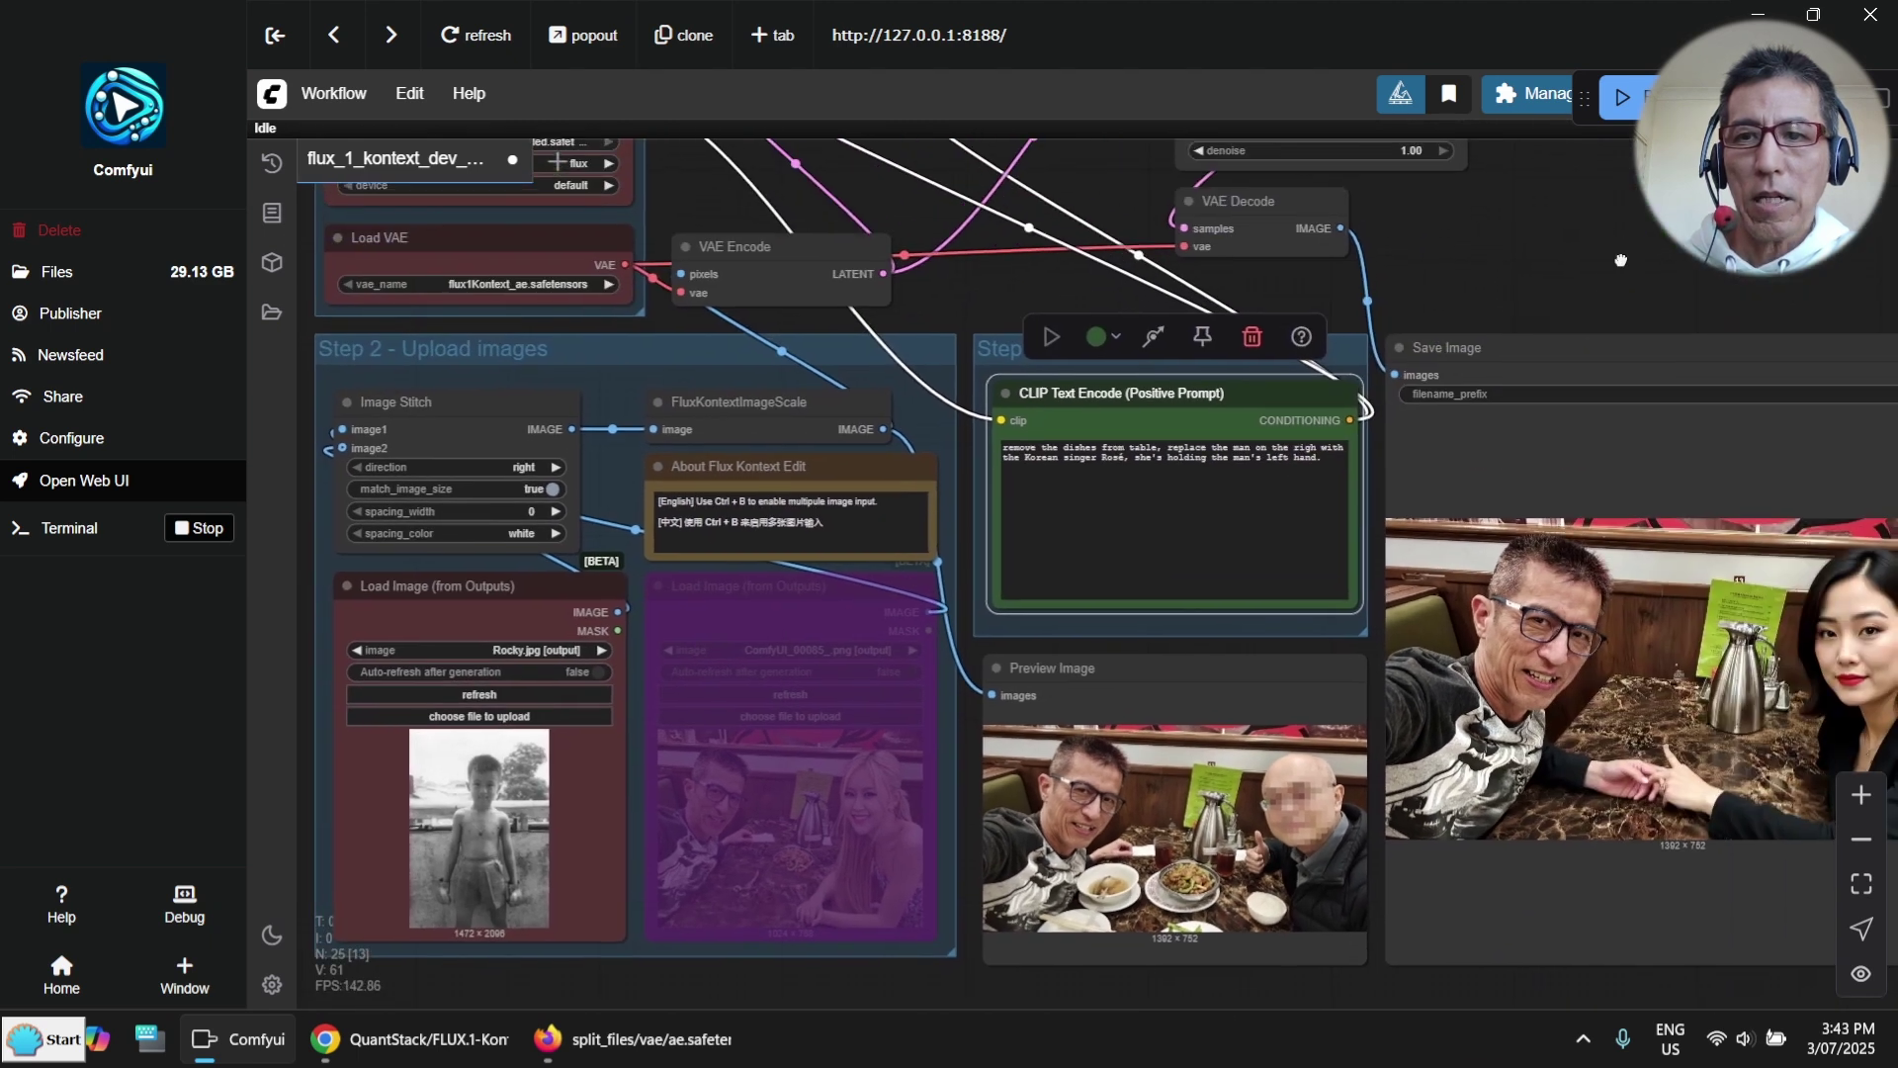
drag(1622, 260, 1483, 534)
drag(1483, 297, 1481, 376)
drag(1487, 255, 1540, 417)
scroll(1540, 417, up, 3)
click(1438, 286)
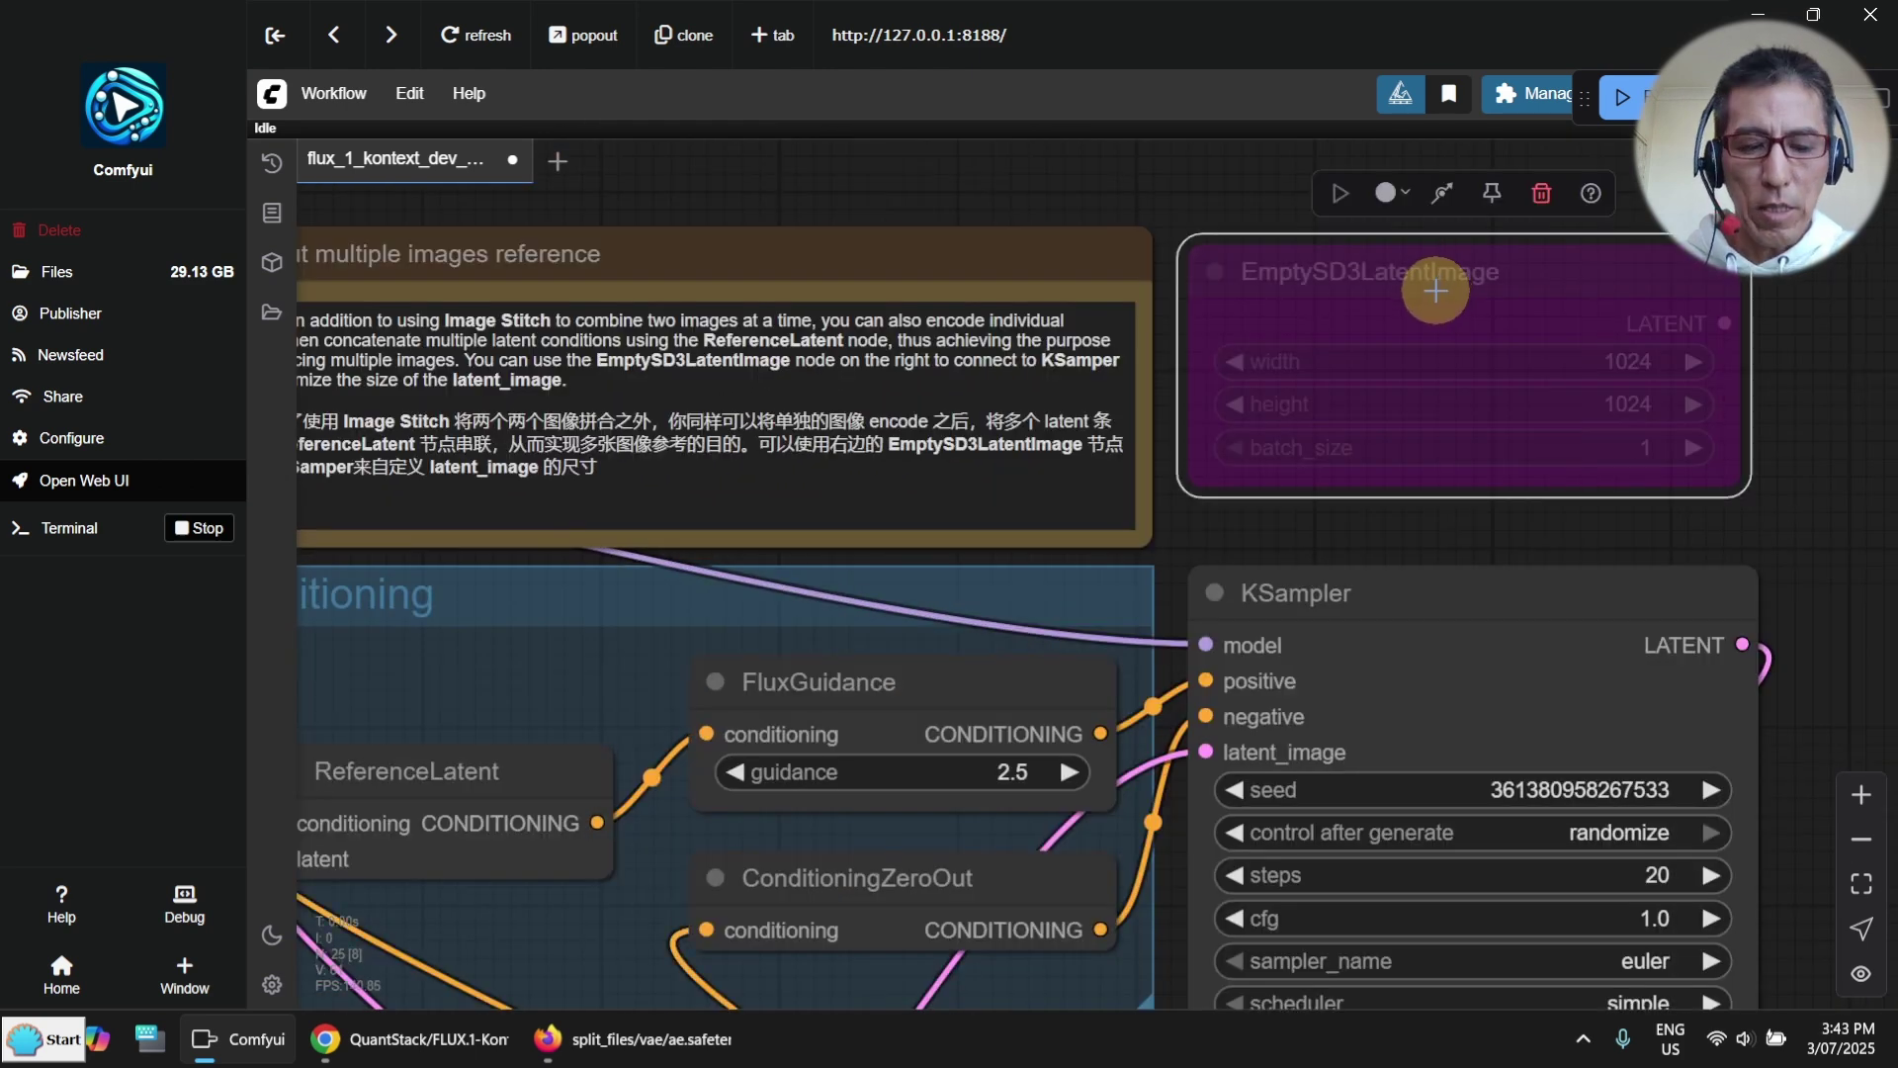
key(ctrl+b)
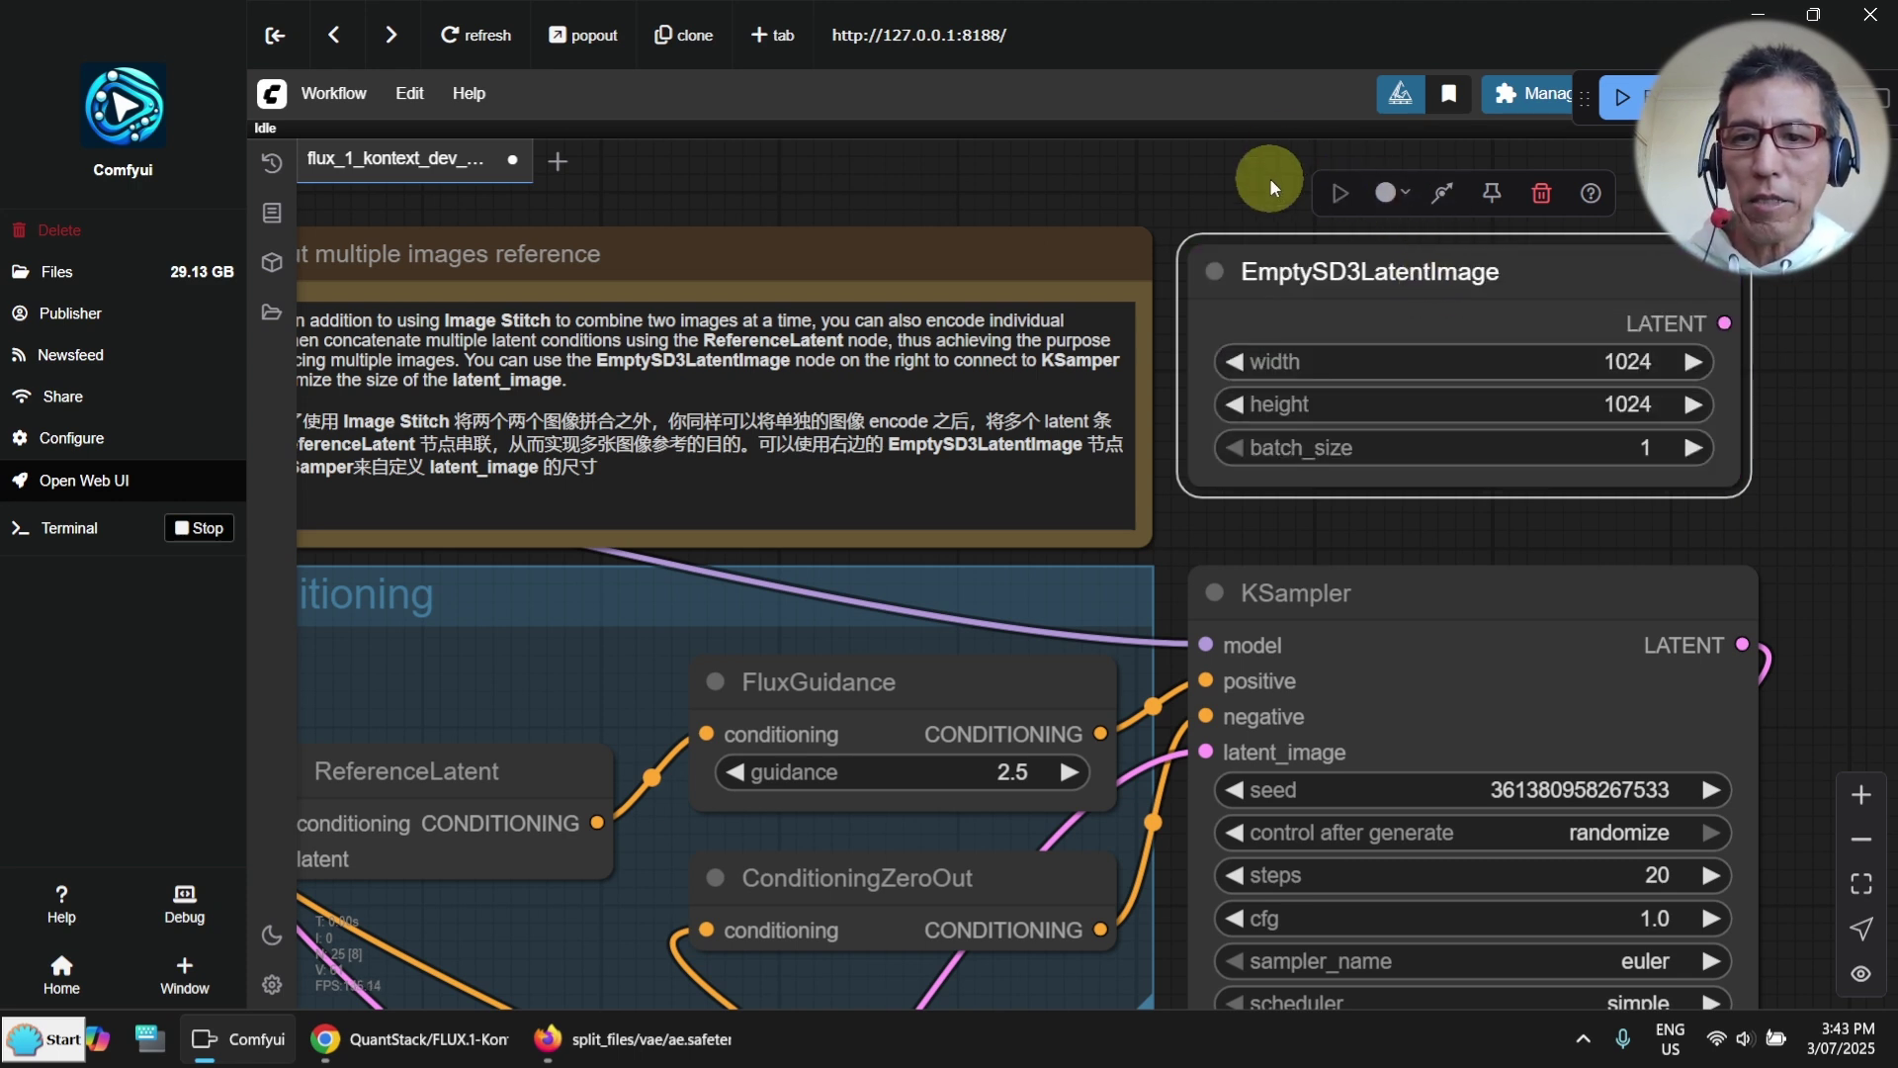
Step: Set the empty latent height to 768 and start a link from its LATENT output
drag(1251, 187, 1249, 188)
scroll(1285, 228, down, 2)
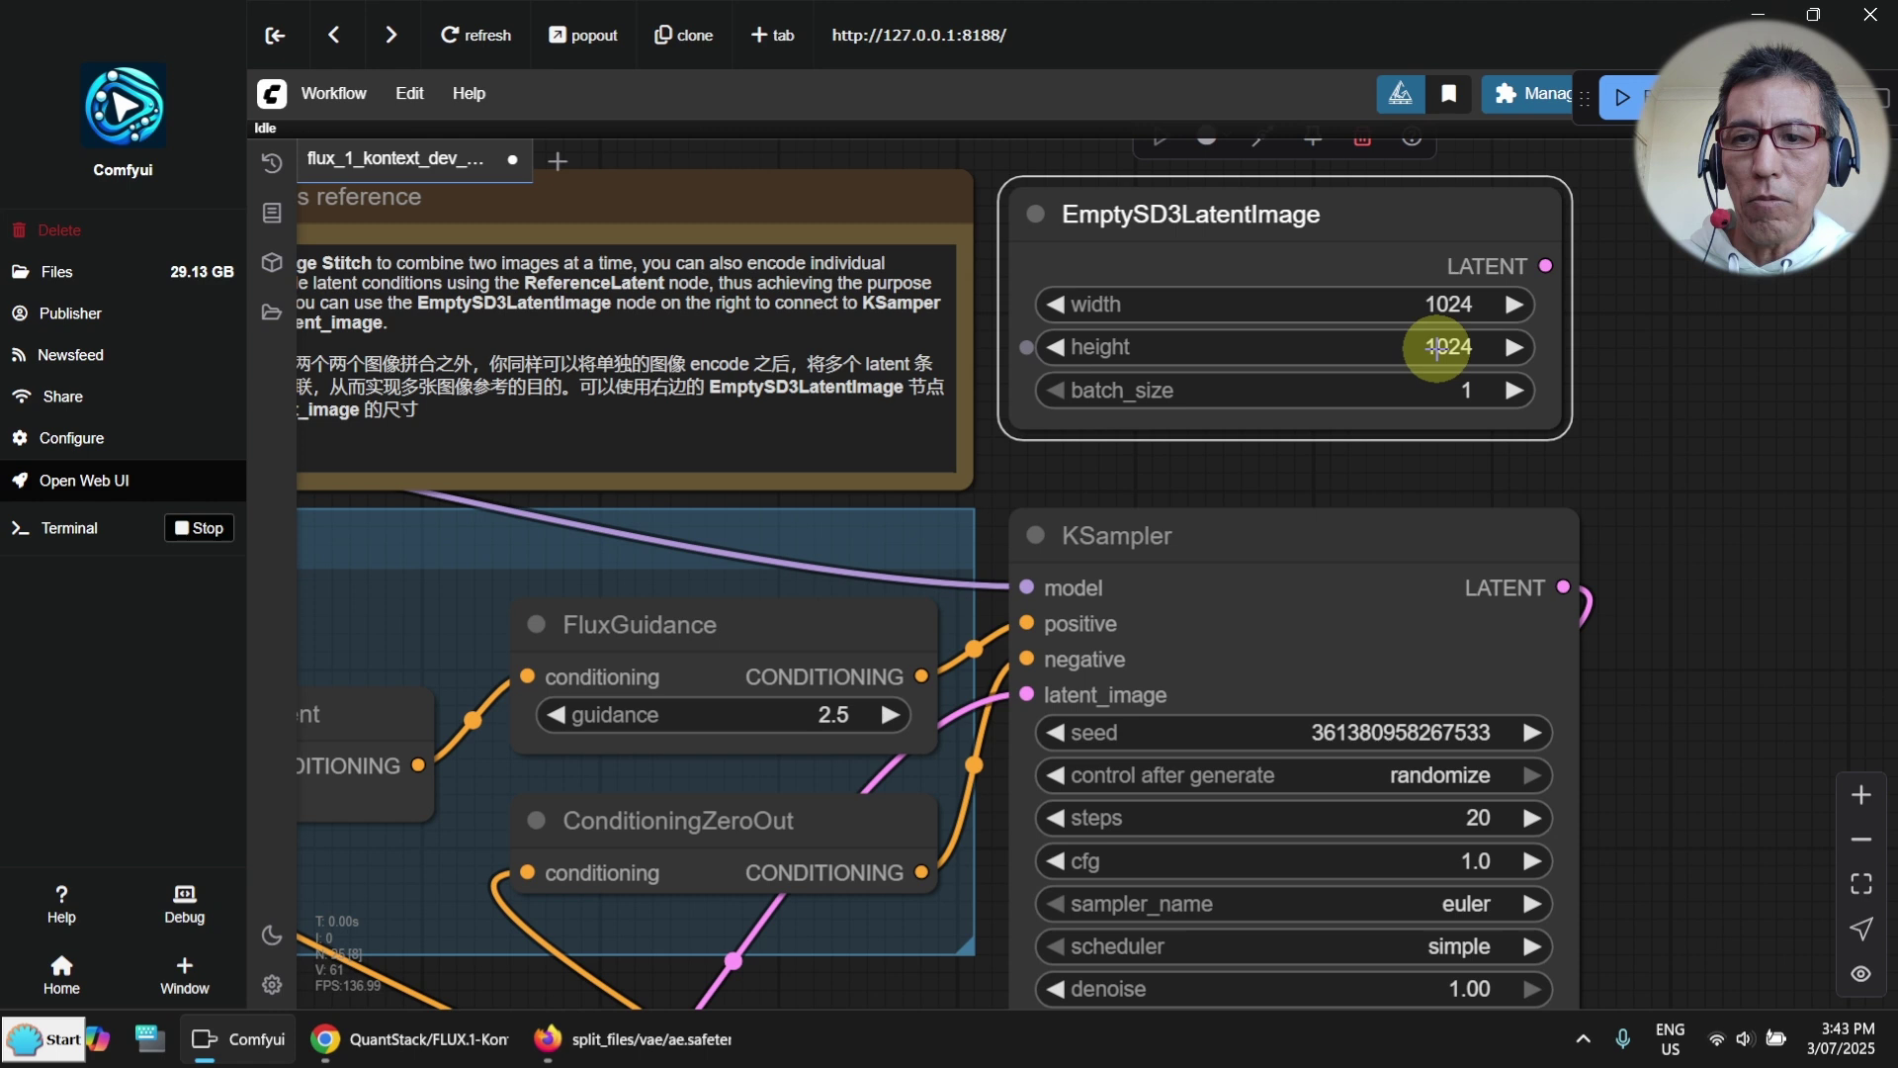
click(1437, 347)
text(736)
key(Return)
click(1460, 347)
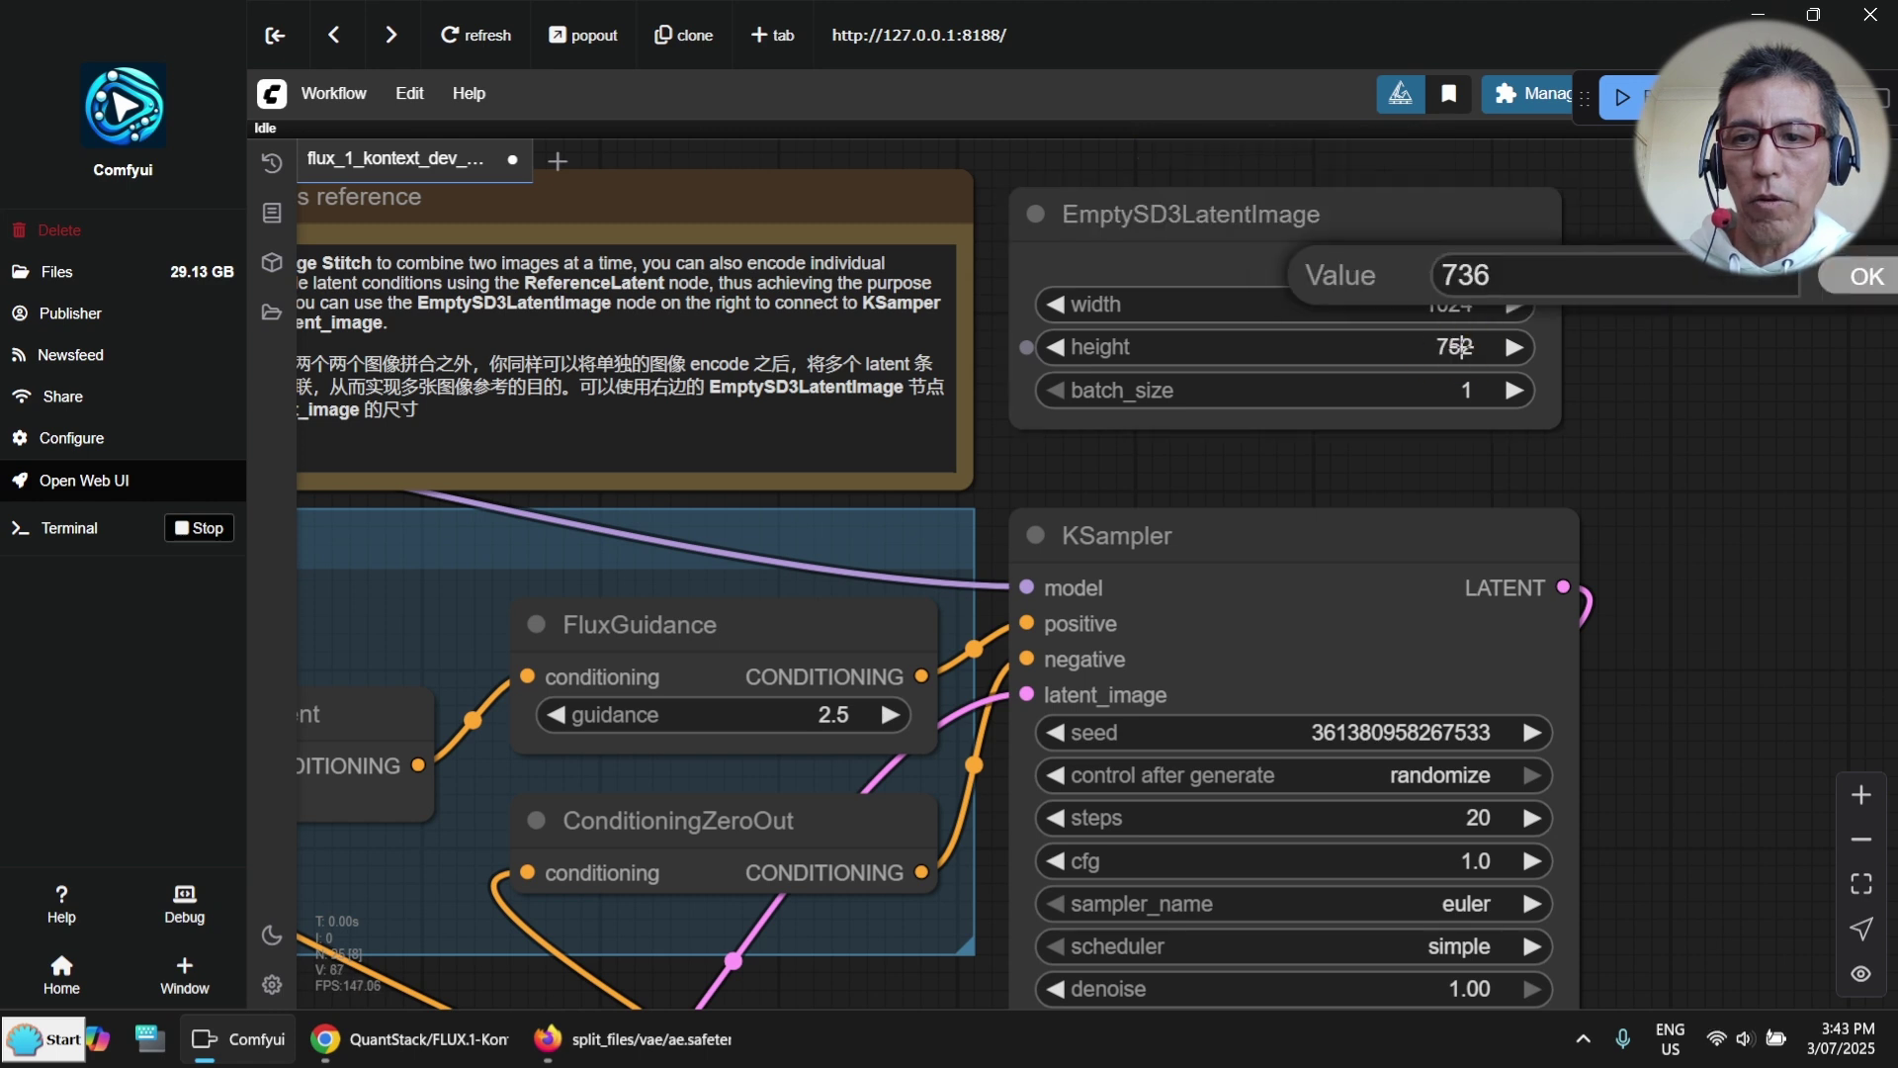
text(752)
key(Return)
click(1460, 347)
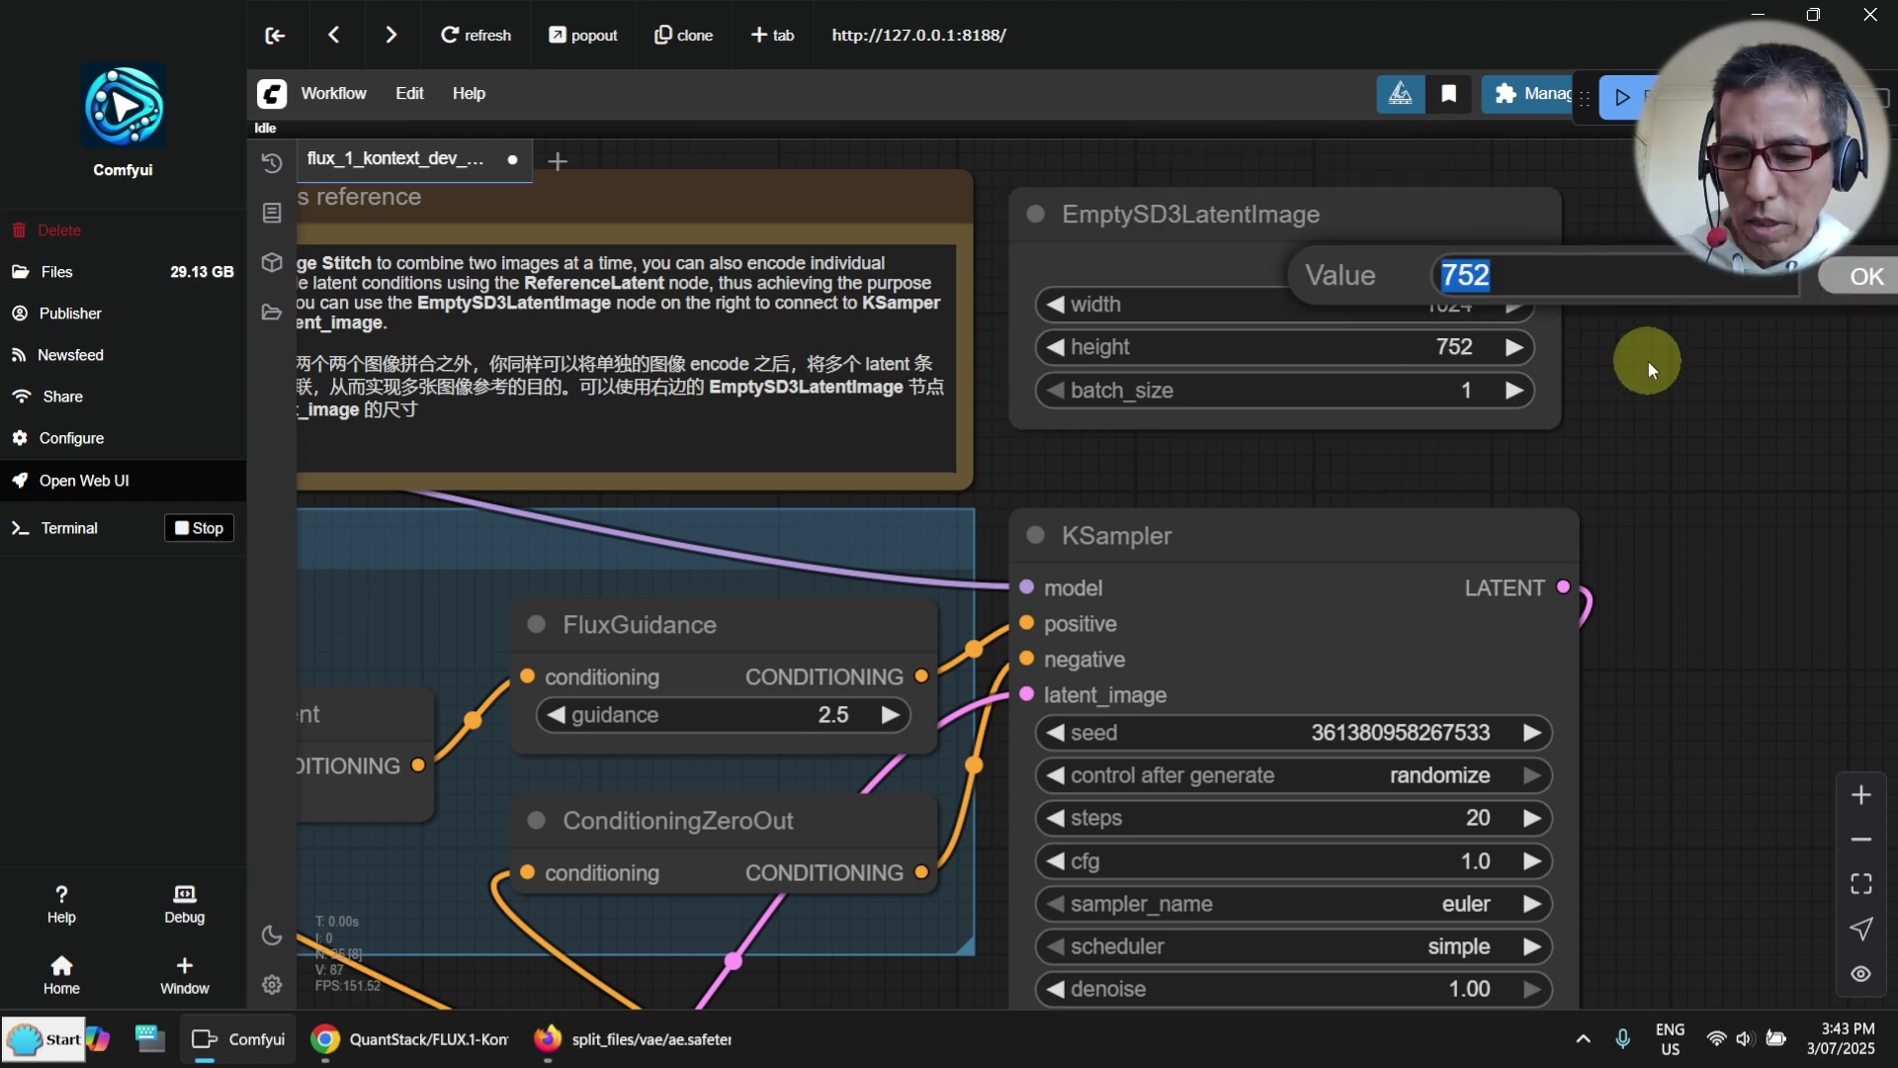
text(768)
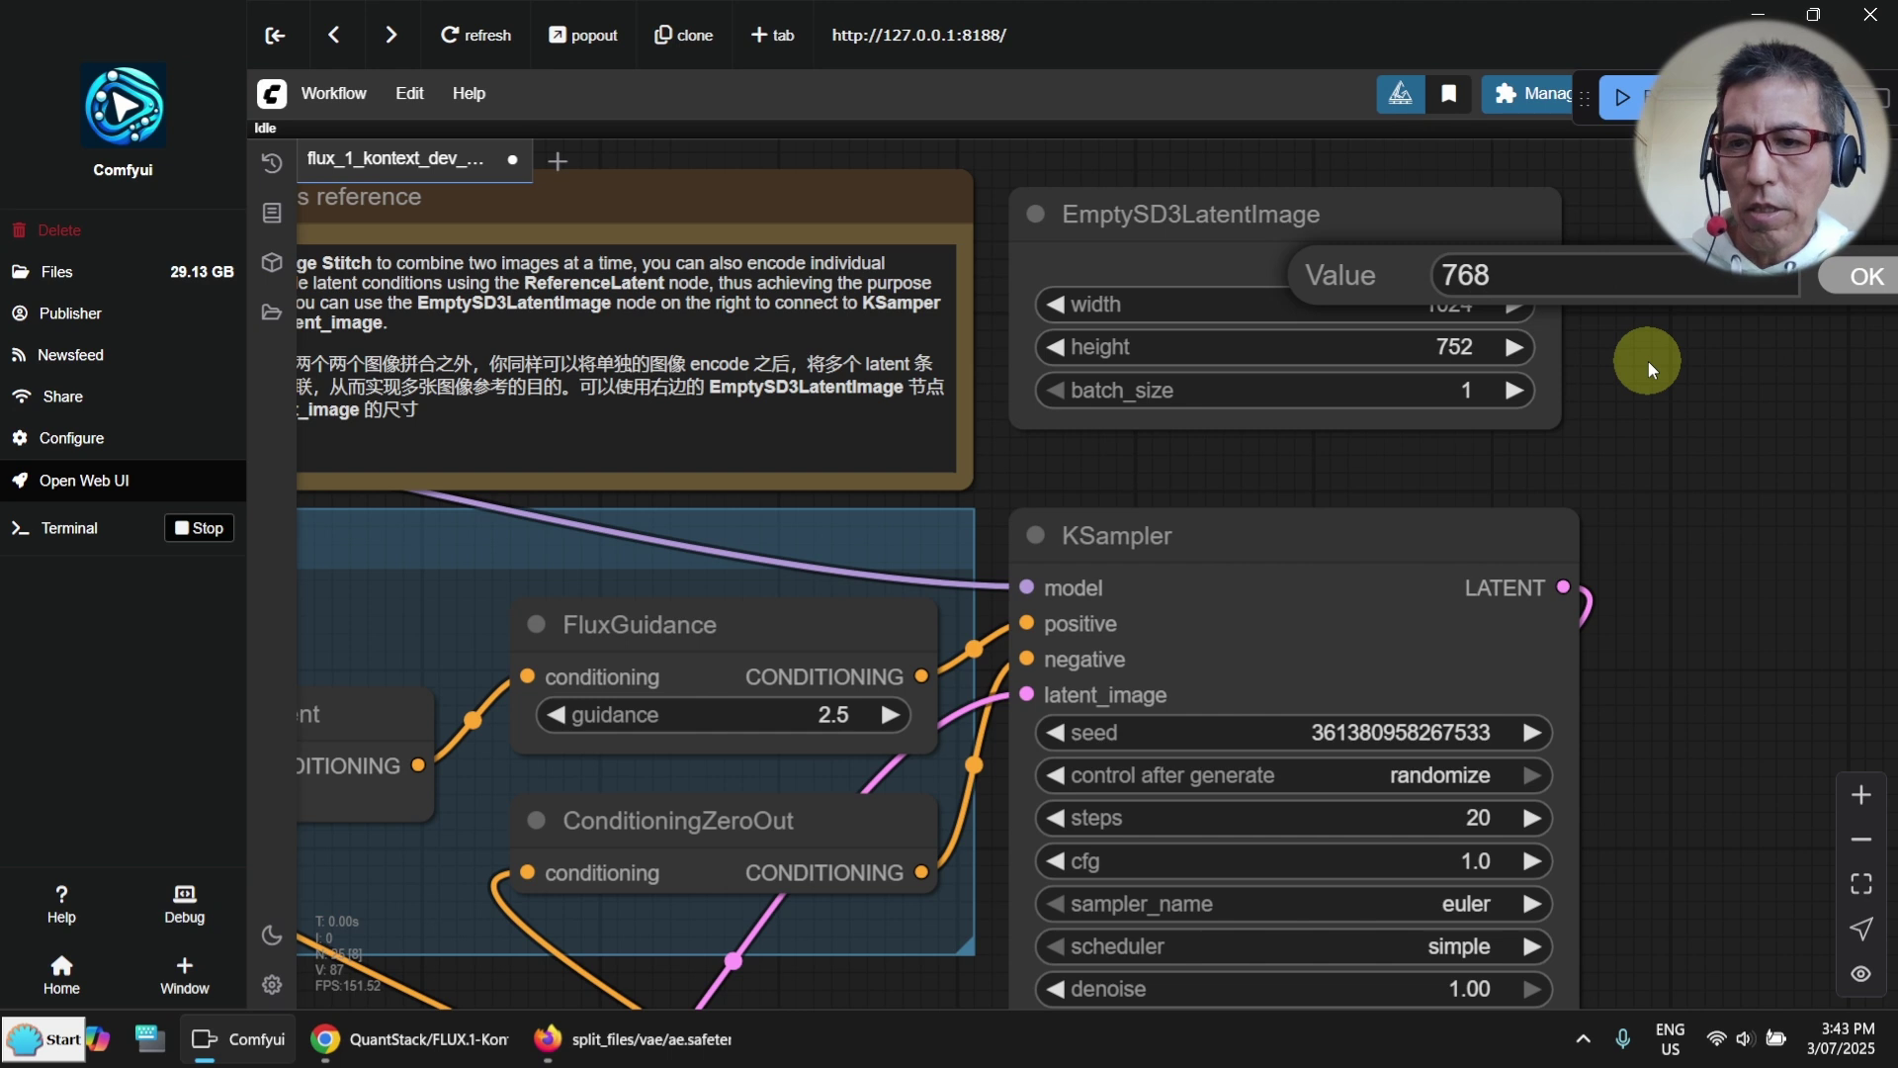
click(1859, 277)
drag(1645, 437, 1624, 353)
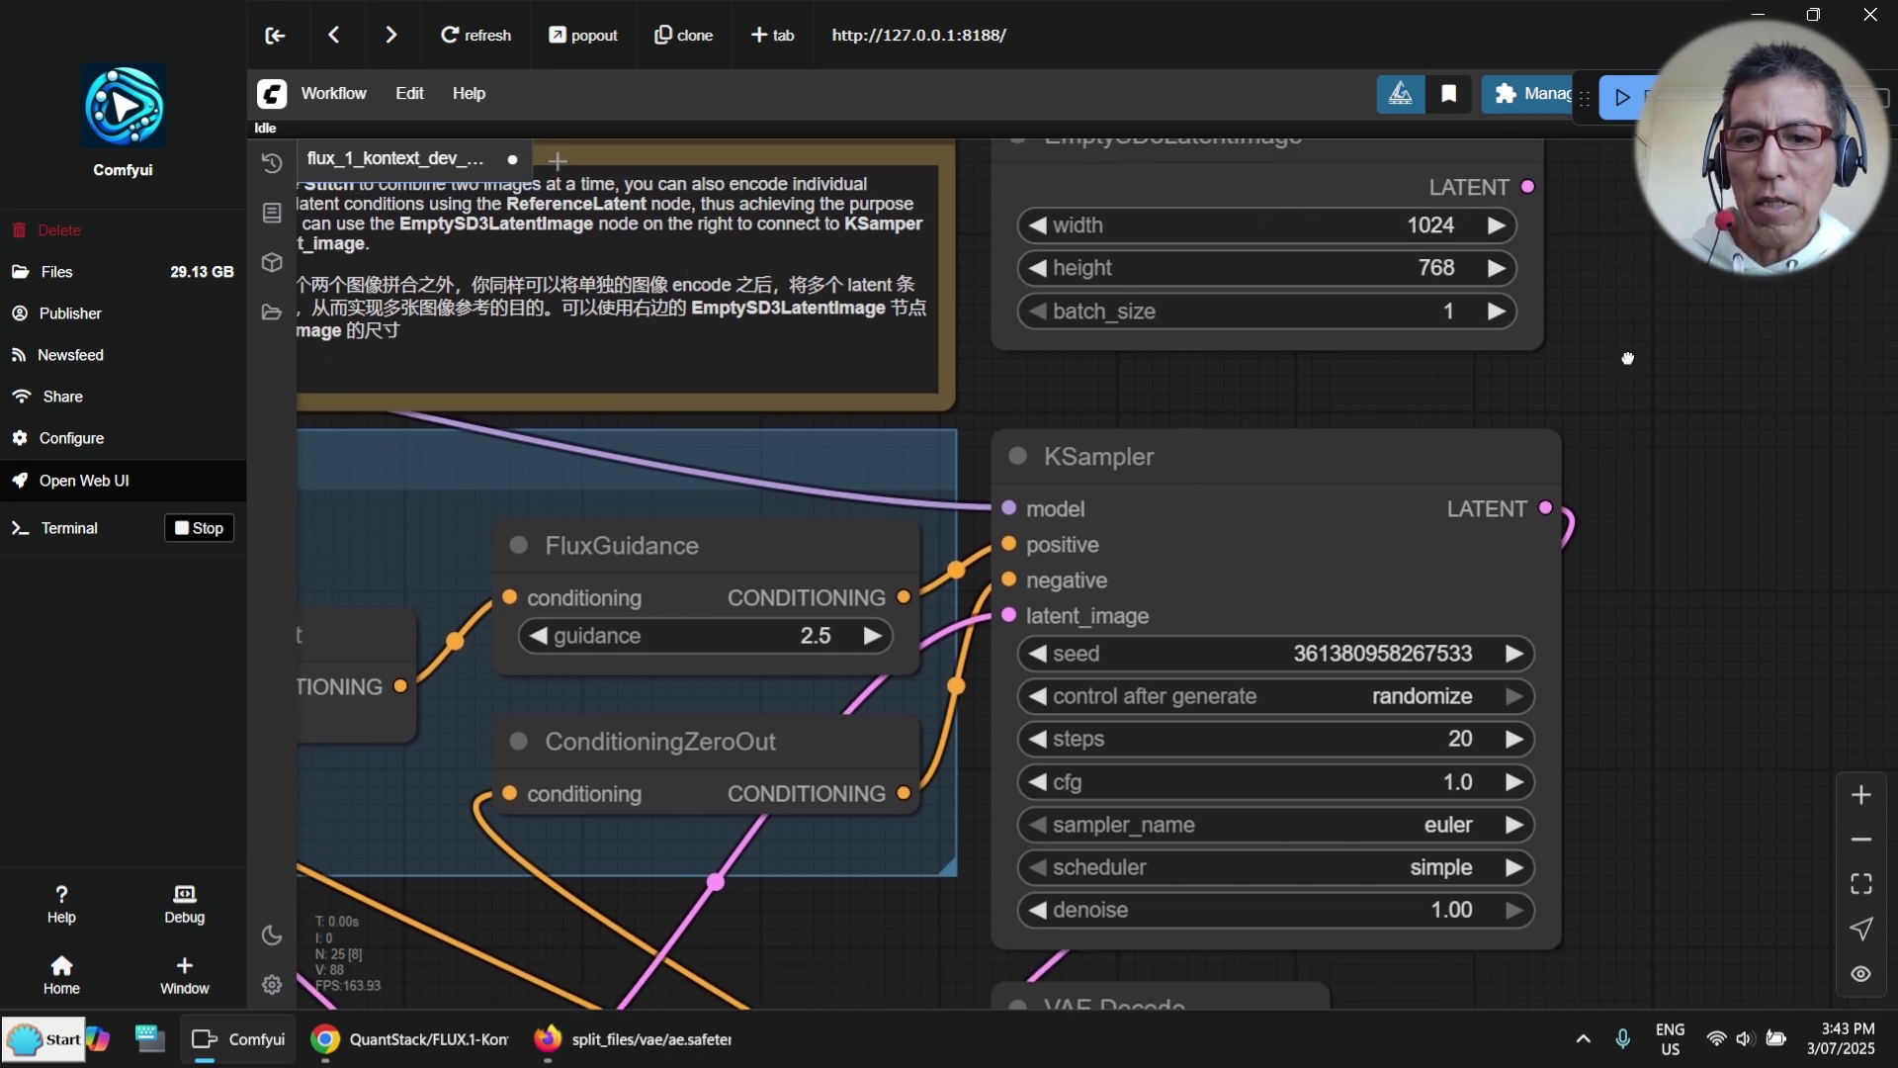
drag(1531, 186, 1009, 615)
Step: Connect the EmptySD3LatentImage LATENT output to KSampler's latent_image input
scroll(1631, 415, down, 2)
drag(1631, 415, 1448, 3)
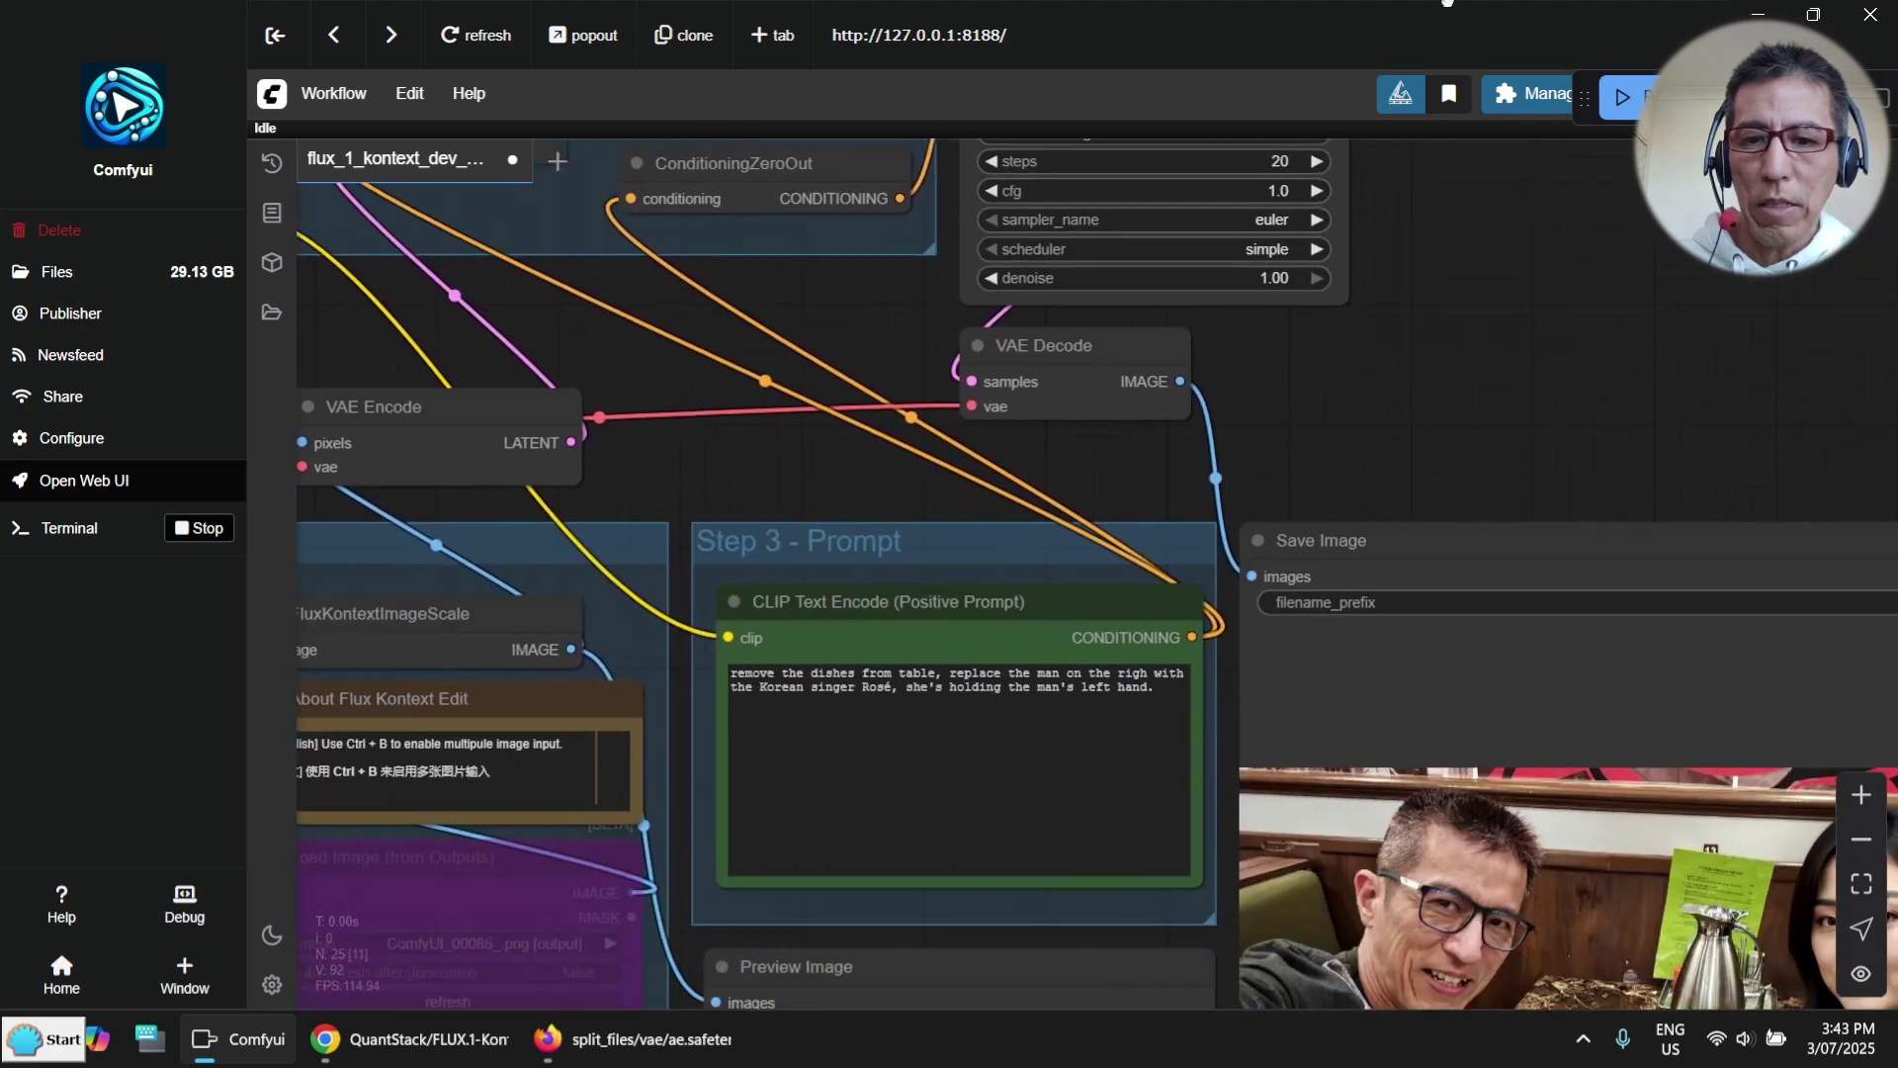
drag(1420, 440, 1420, 279)
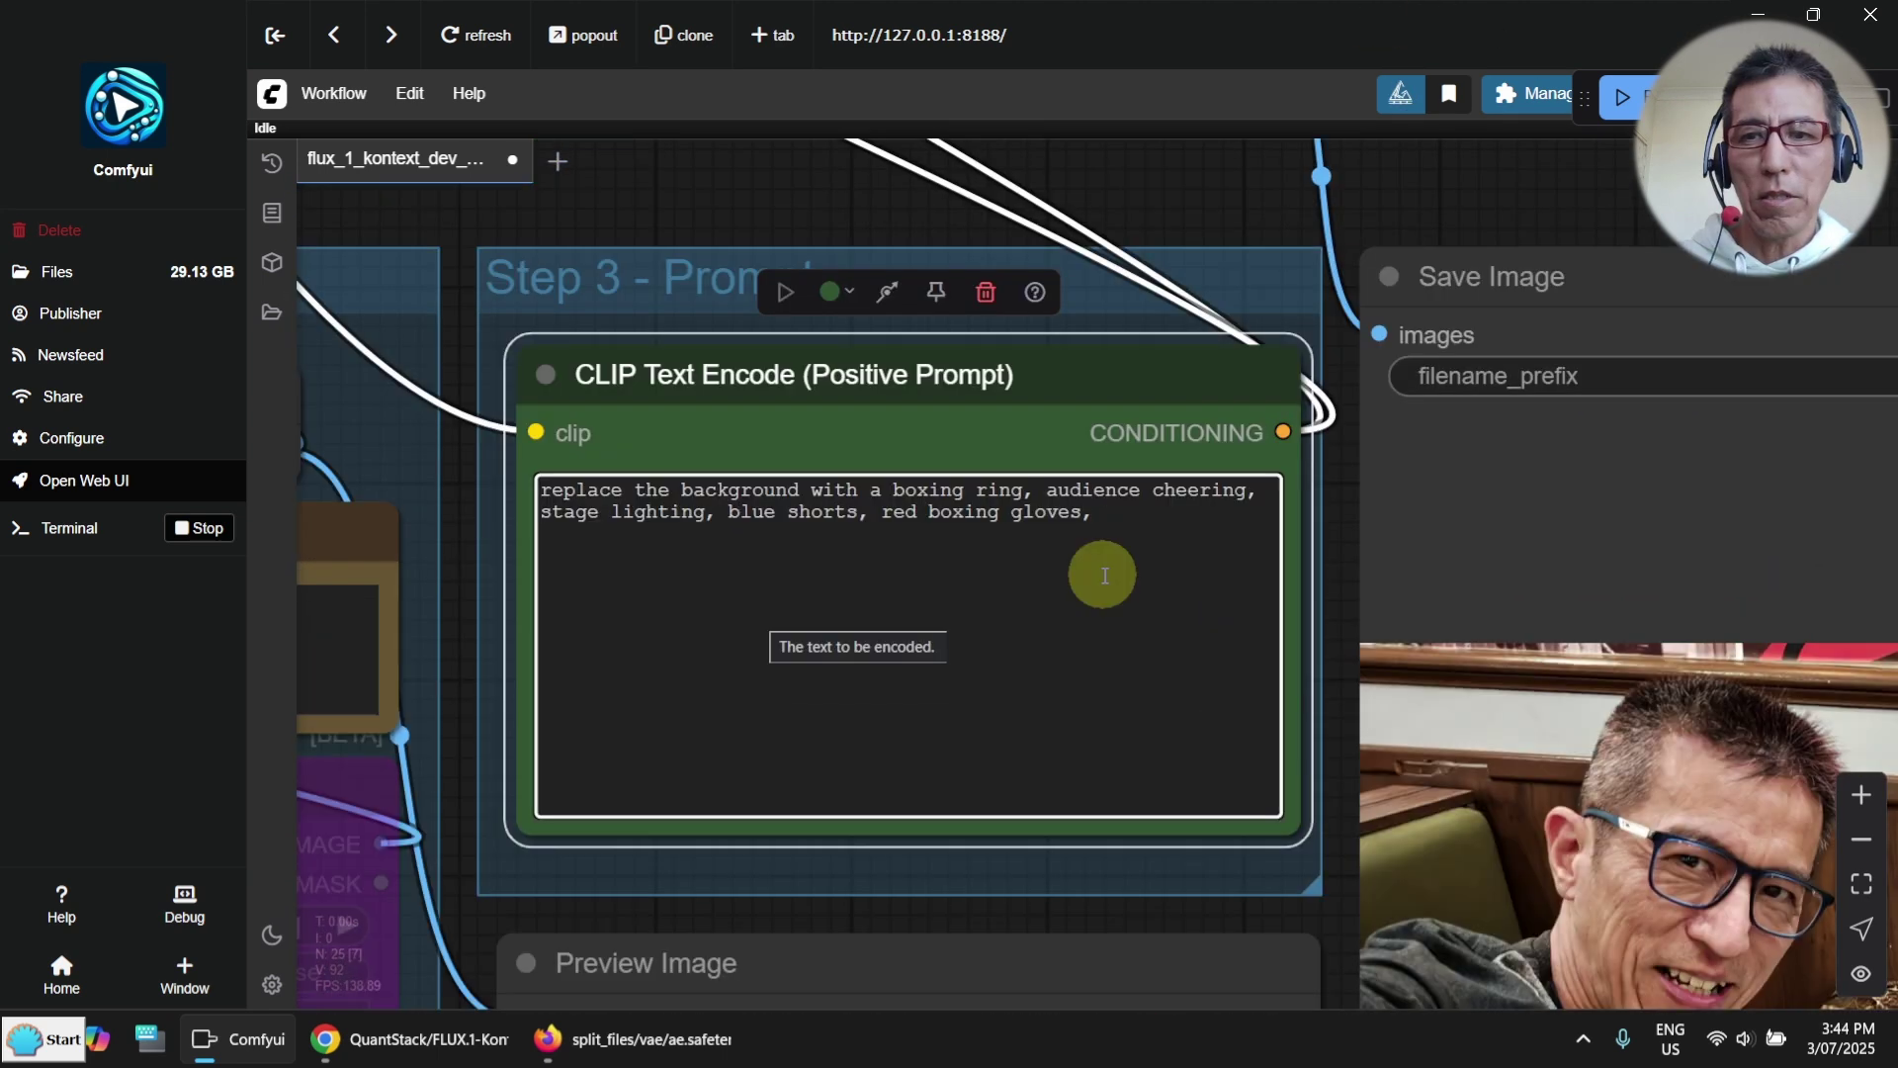
Step: Check the 1024×768 boxing-ring result in the queue and change the prompt to 'Make it in doremon comic style'
scroll(1094, 573, up, 1)
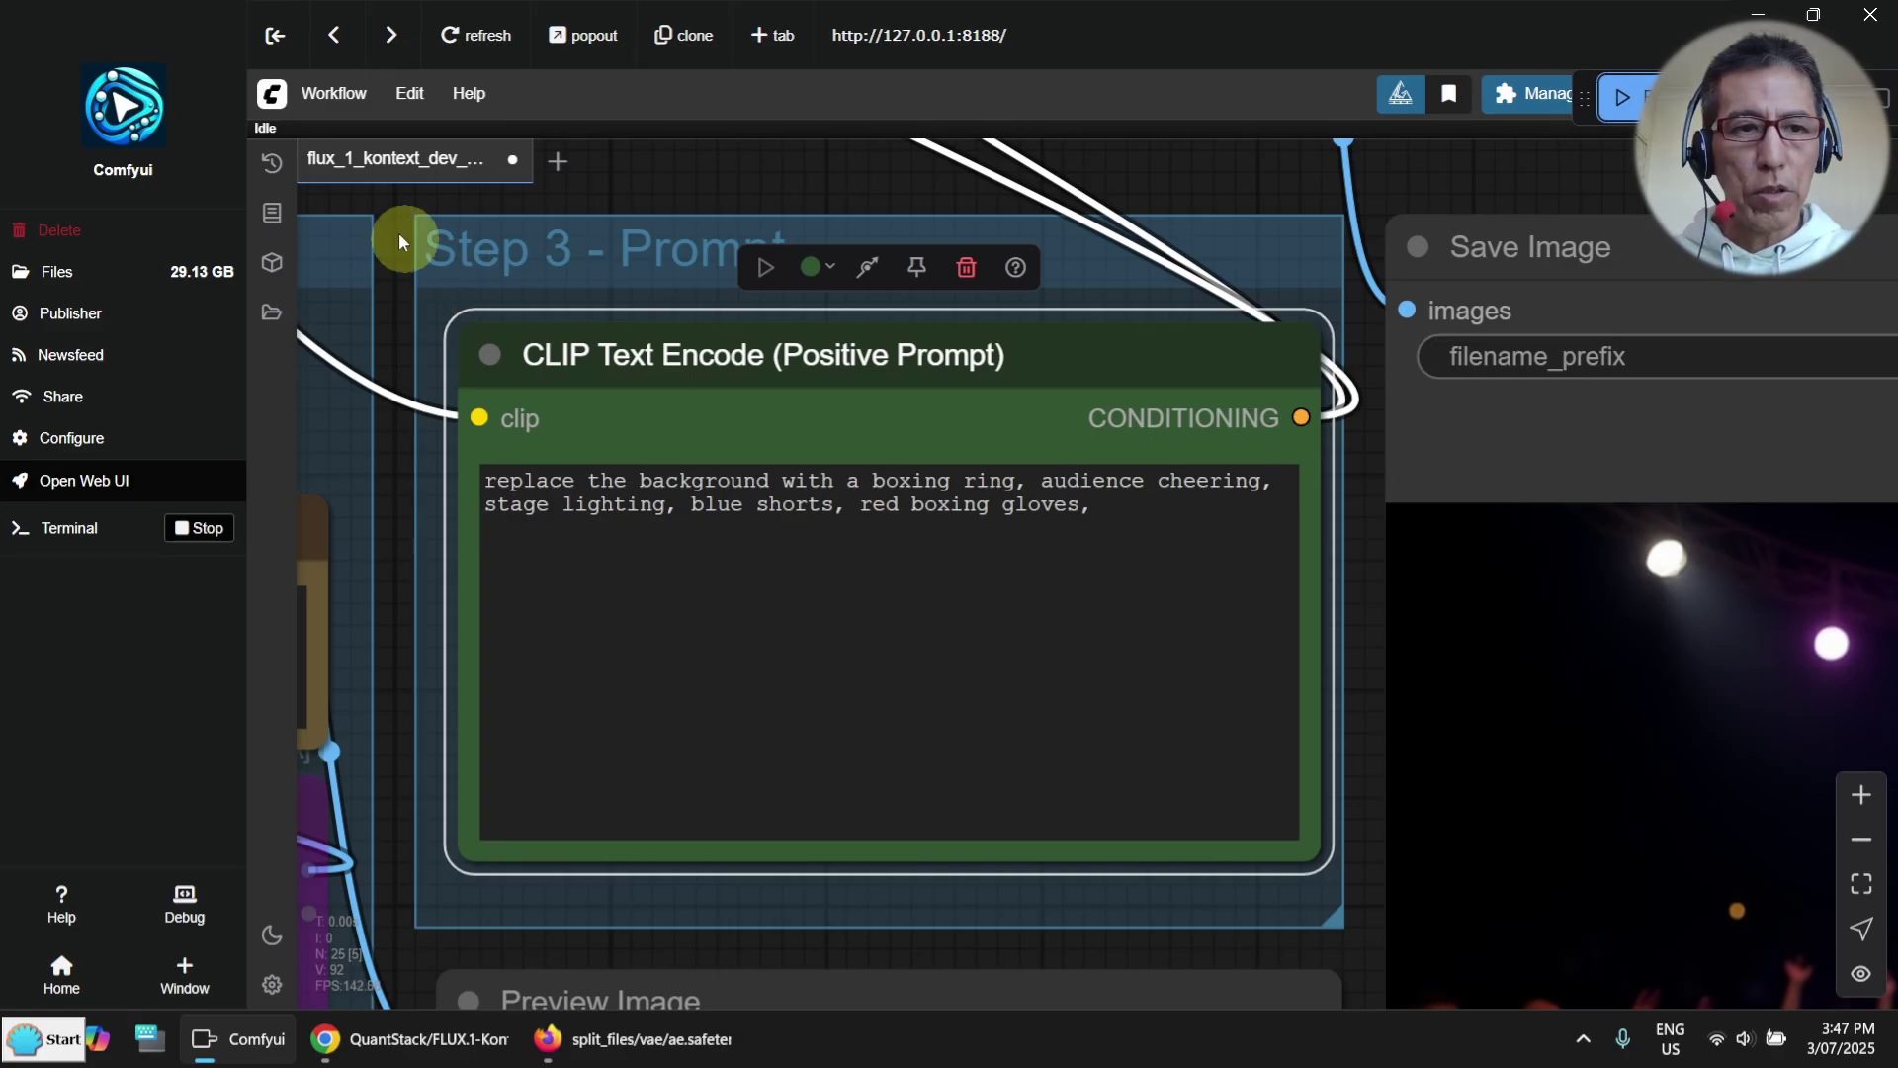
scroll(850, 464, down, 8)
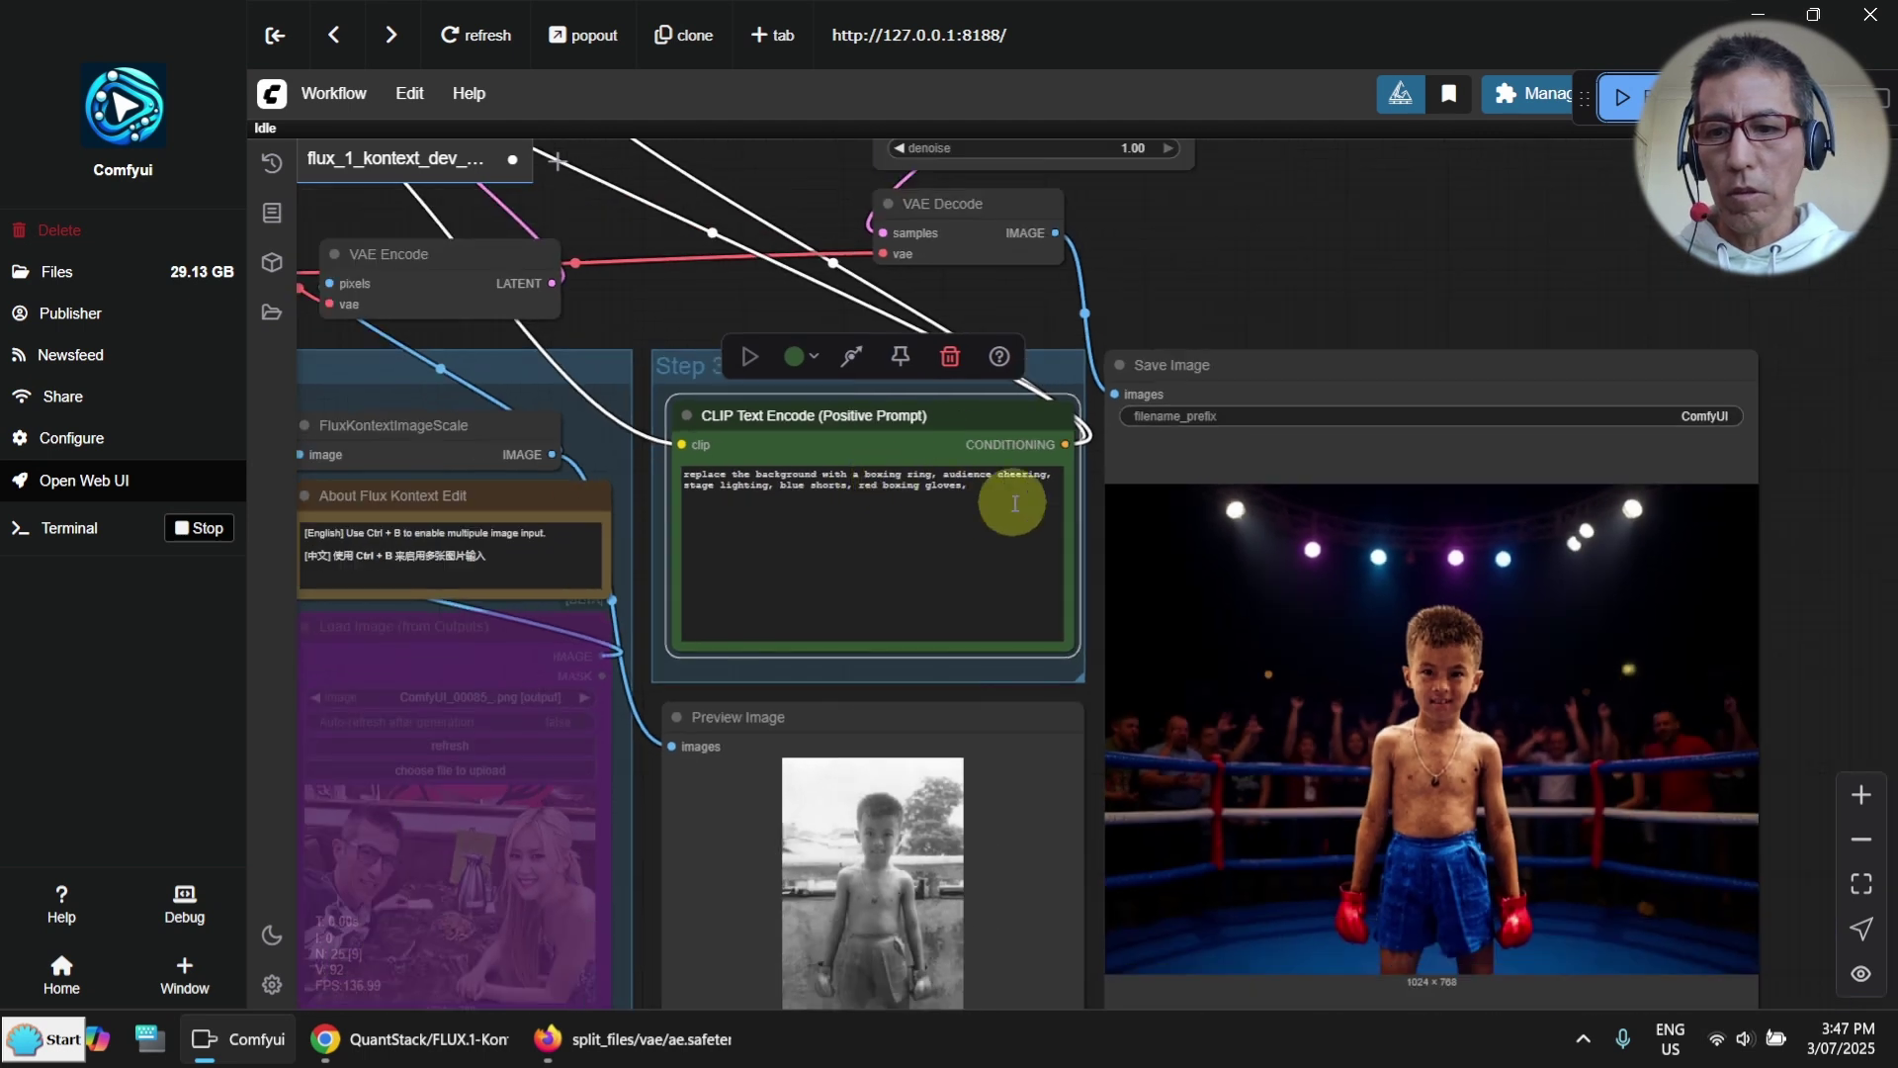
scroll(1335, 696, up, 2)
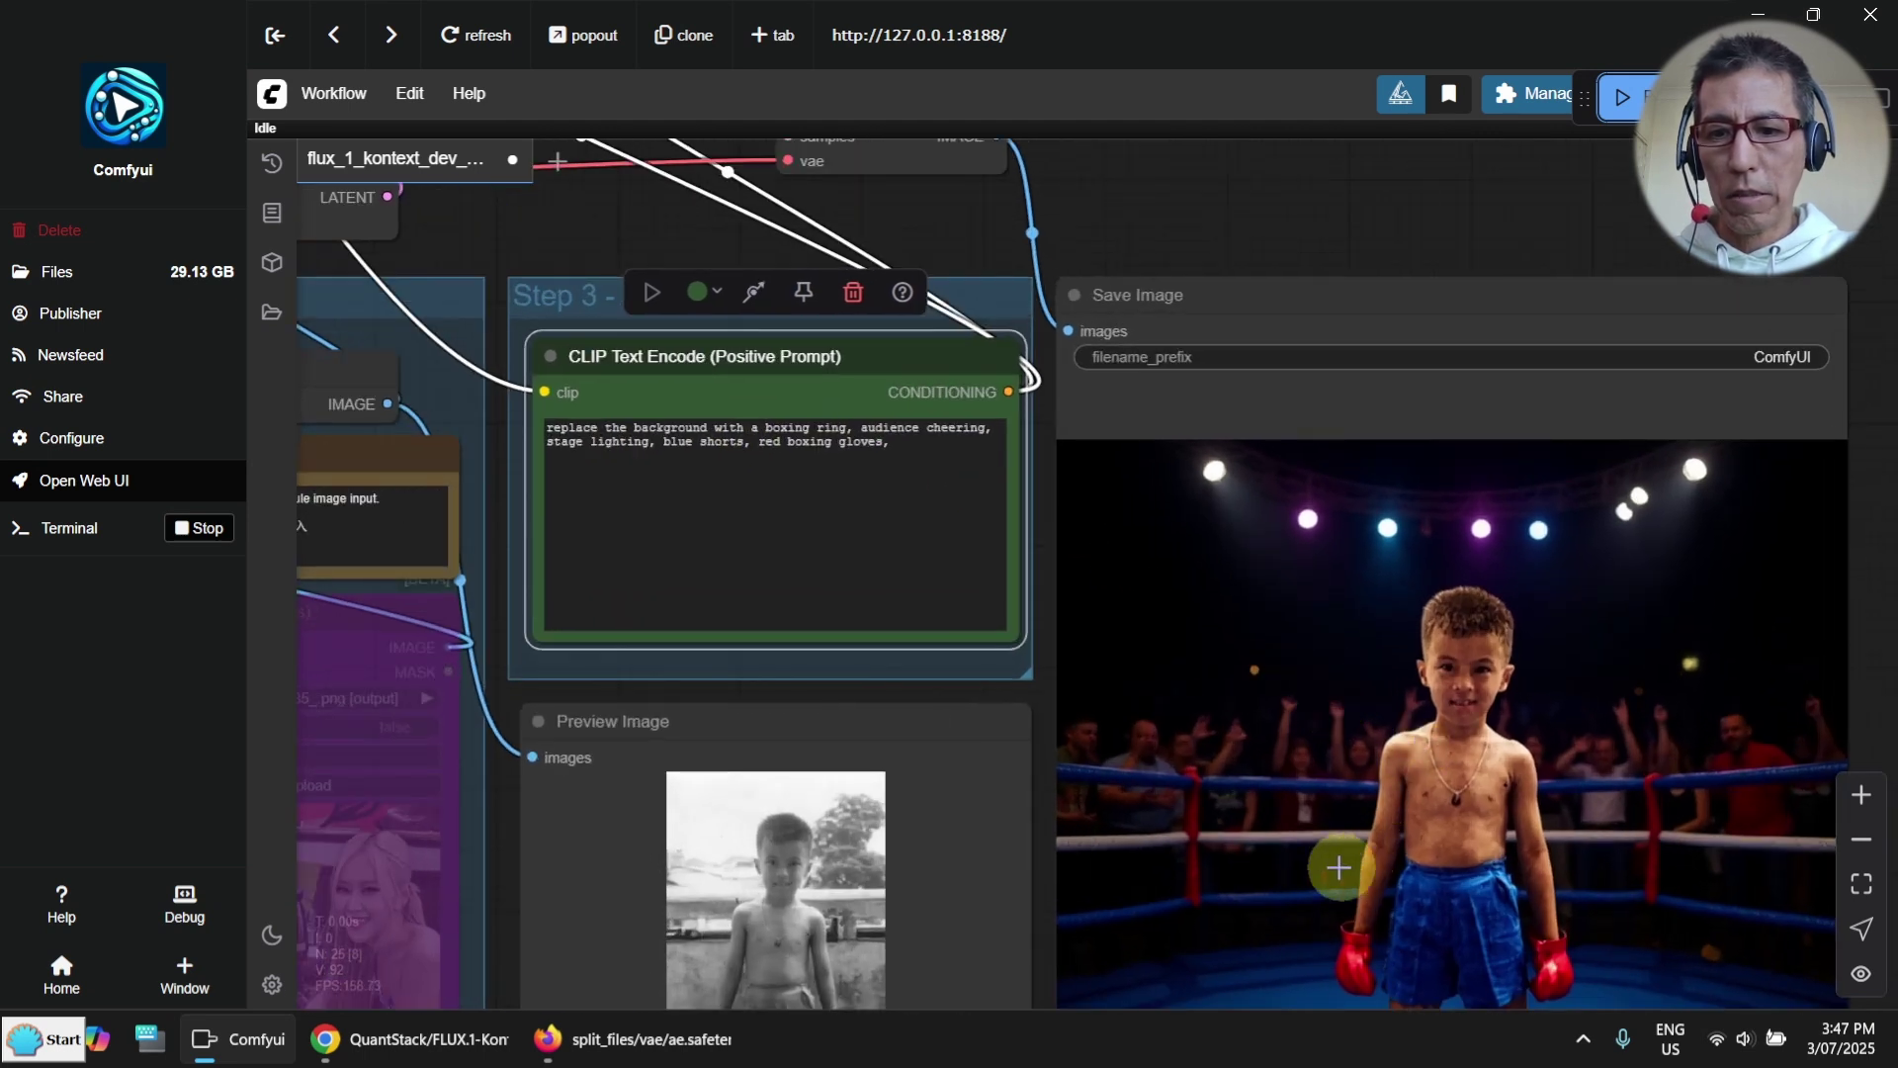
key(q)
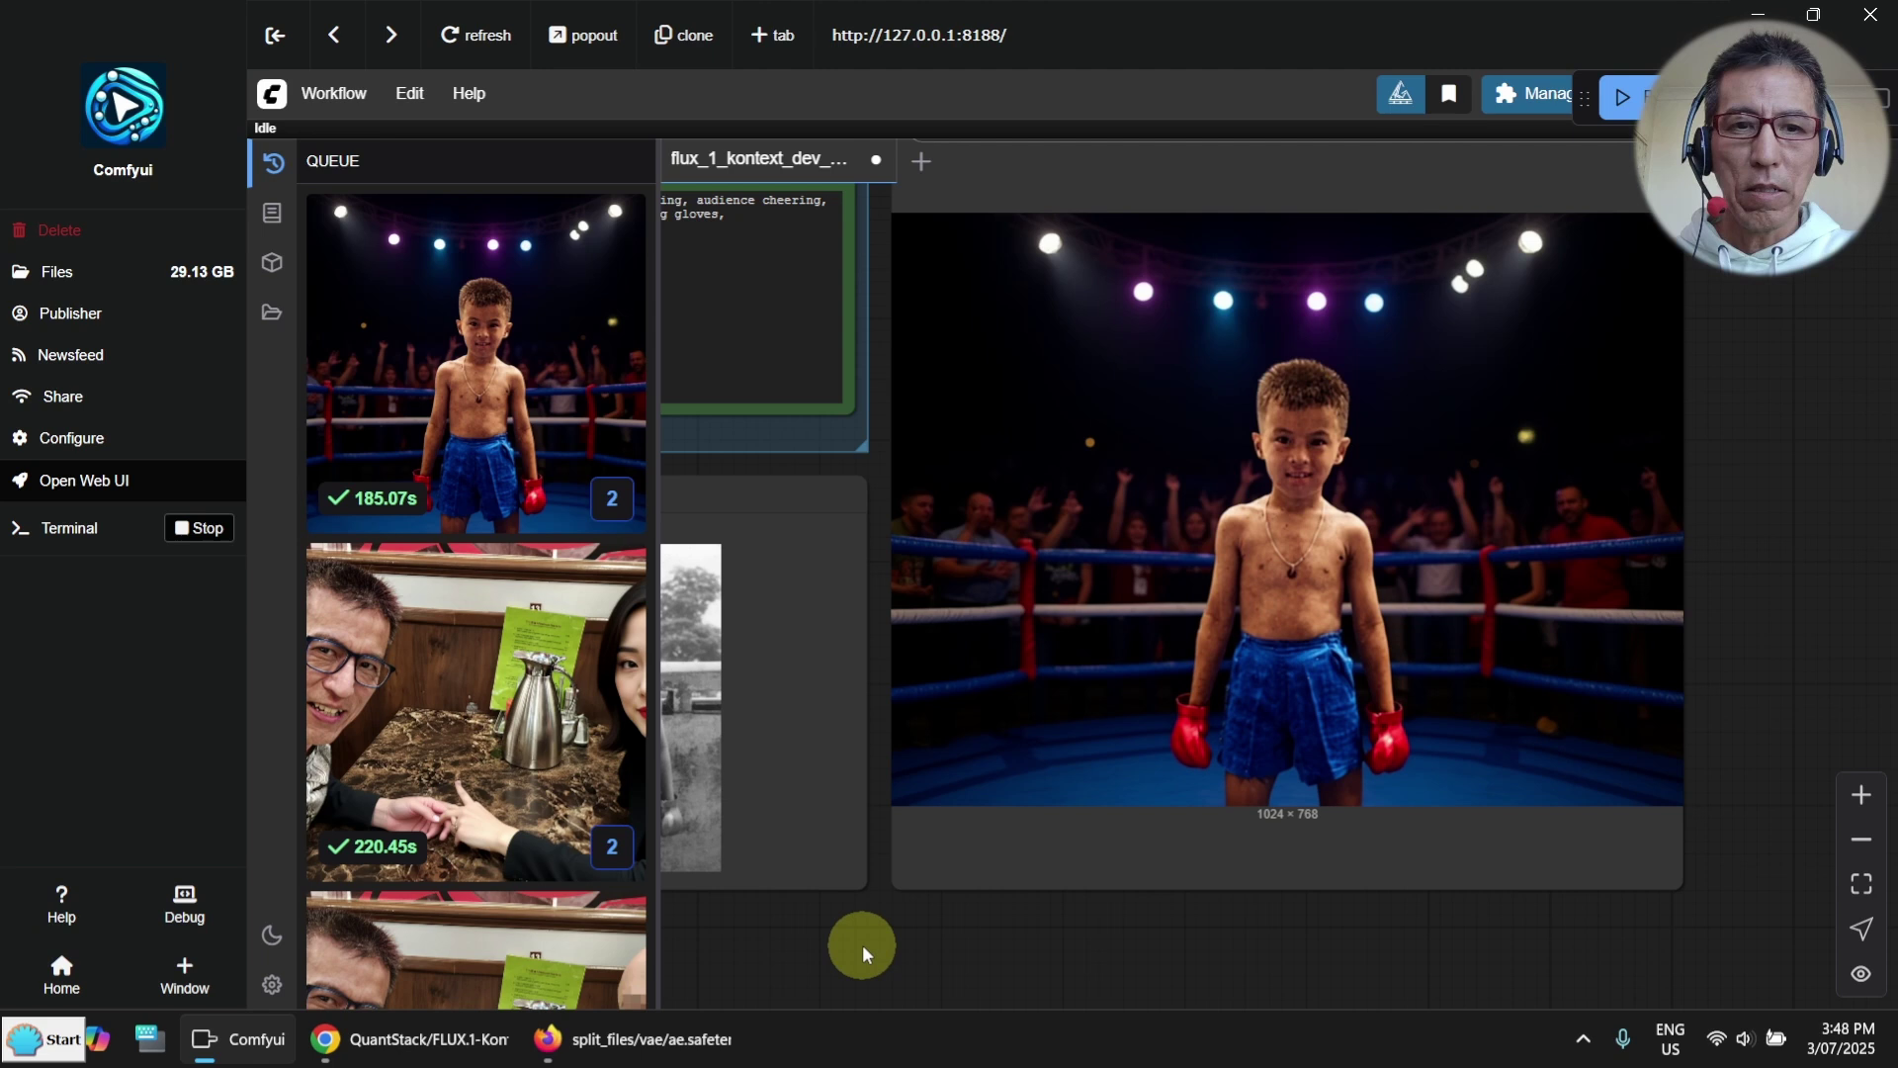
click(279, 174)
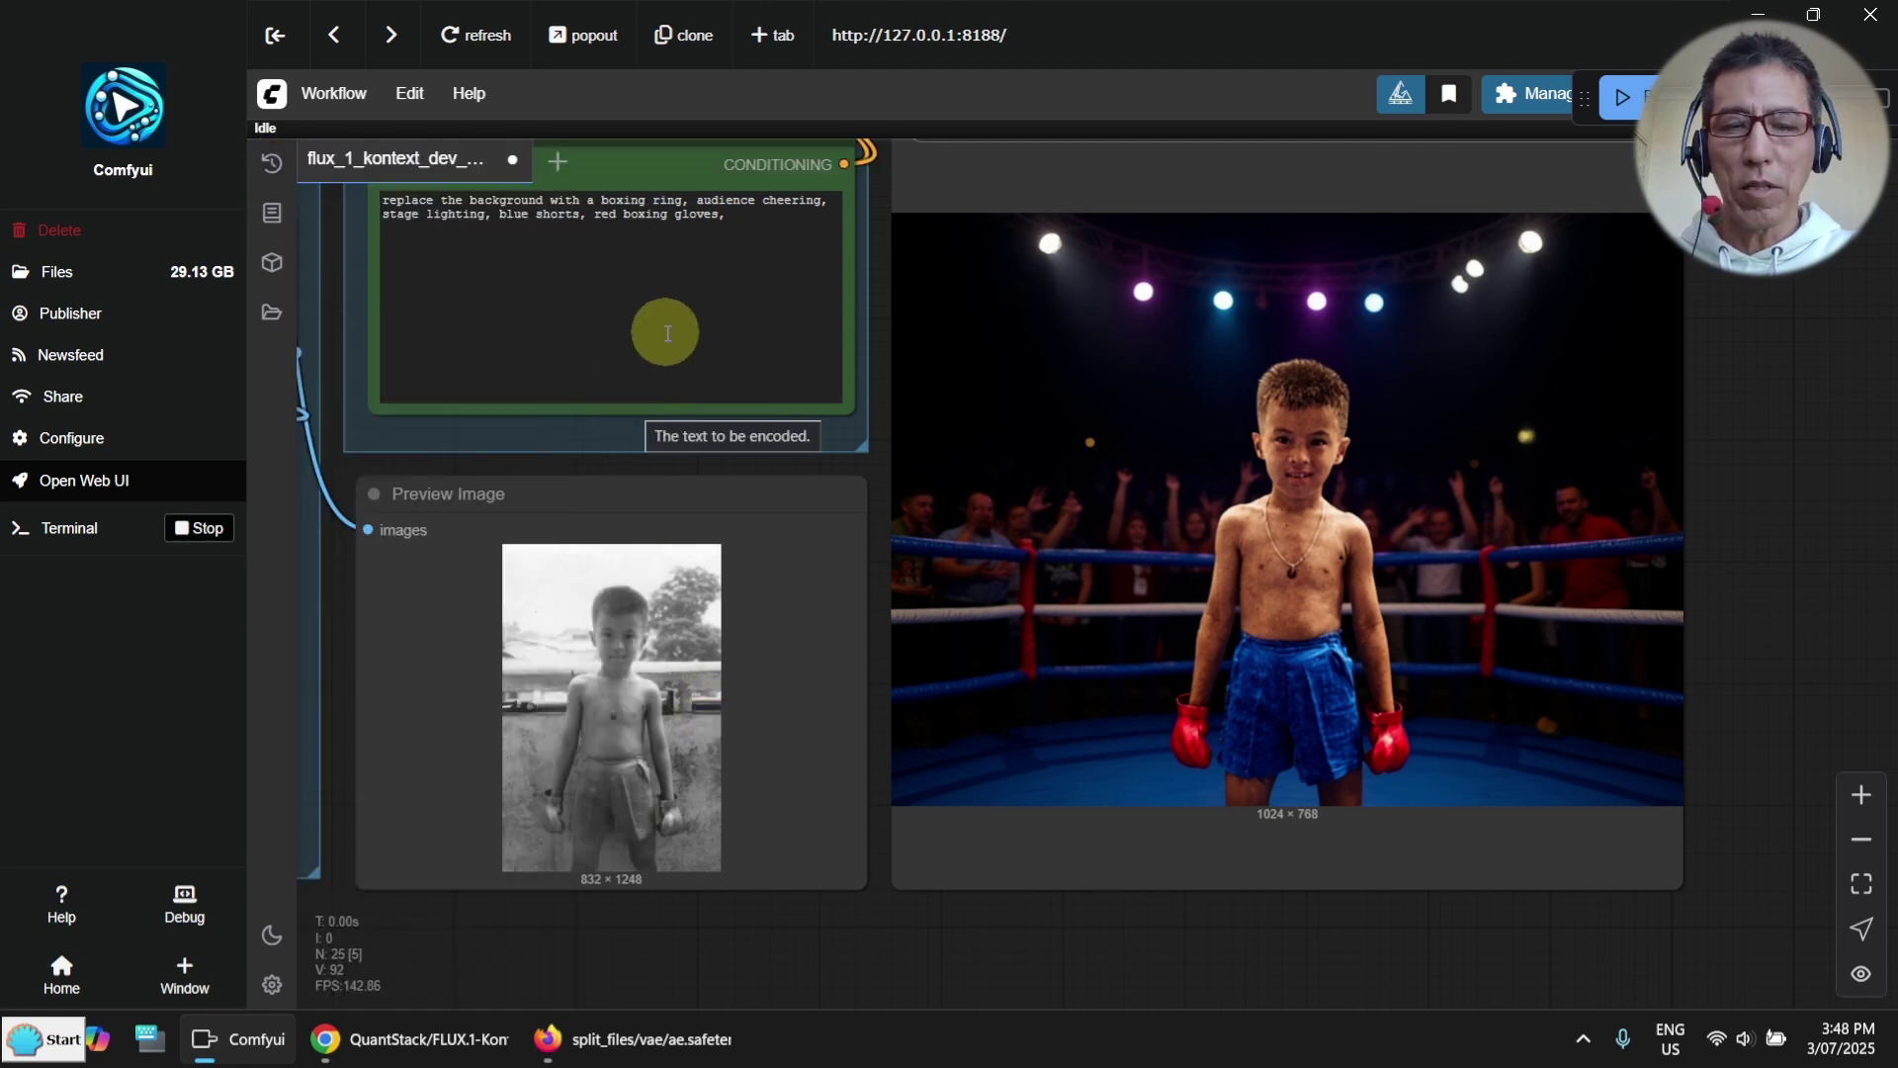
key(ctrl+z)
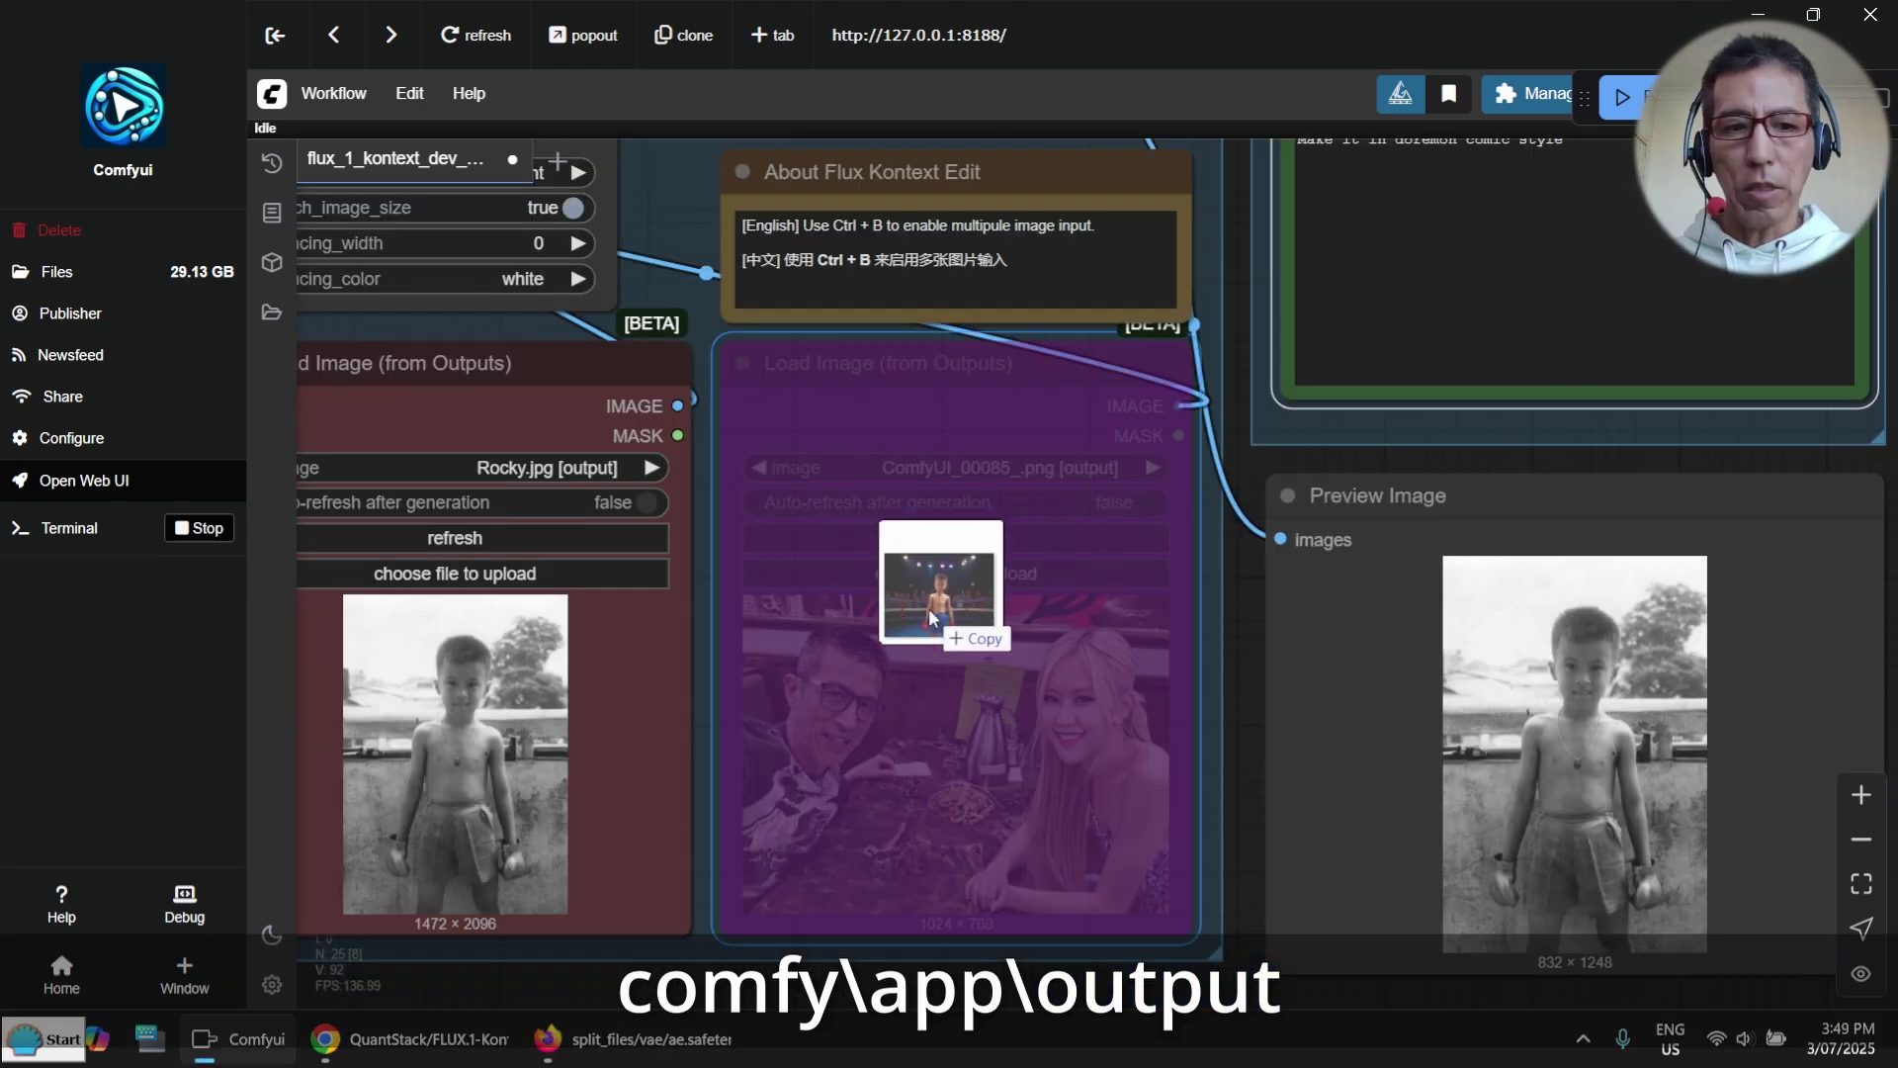
Step: Load the boxing-ring result as the input image and run the Doraemon comic-style prompt
drag(944, 605, 427, 710)
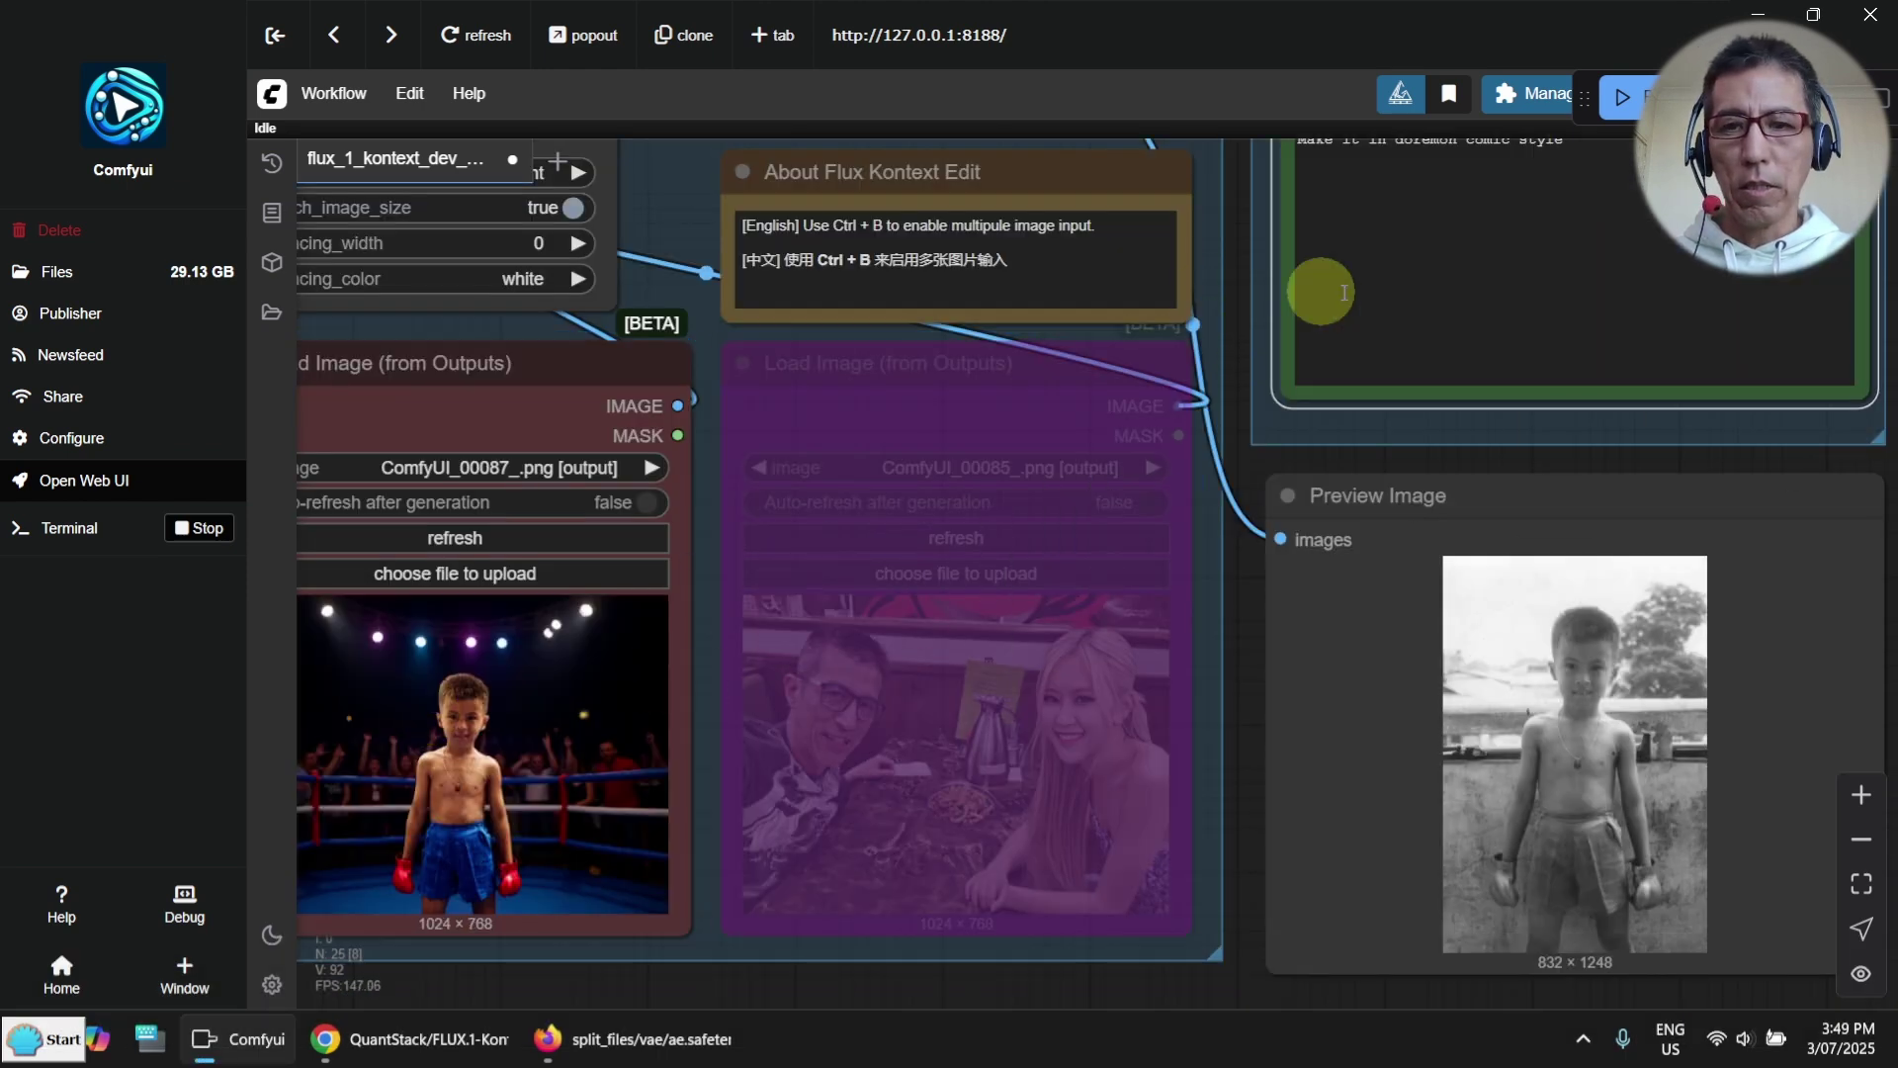
scroll(1285, 445, up, 5)
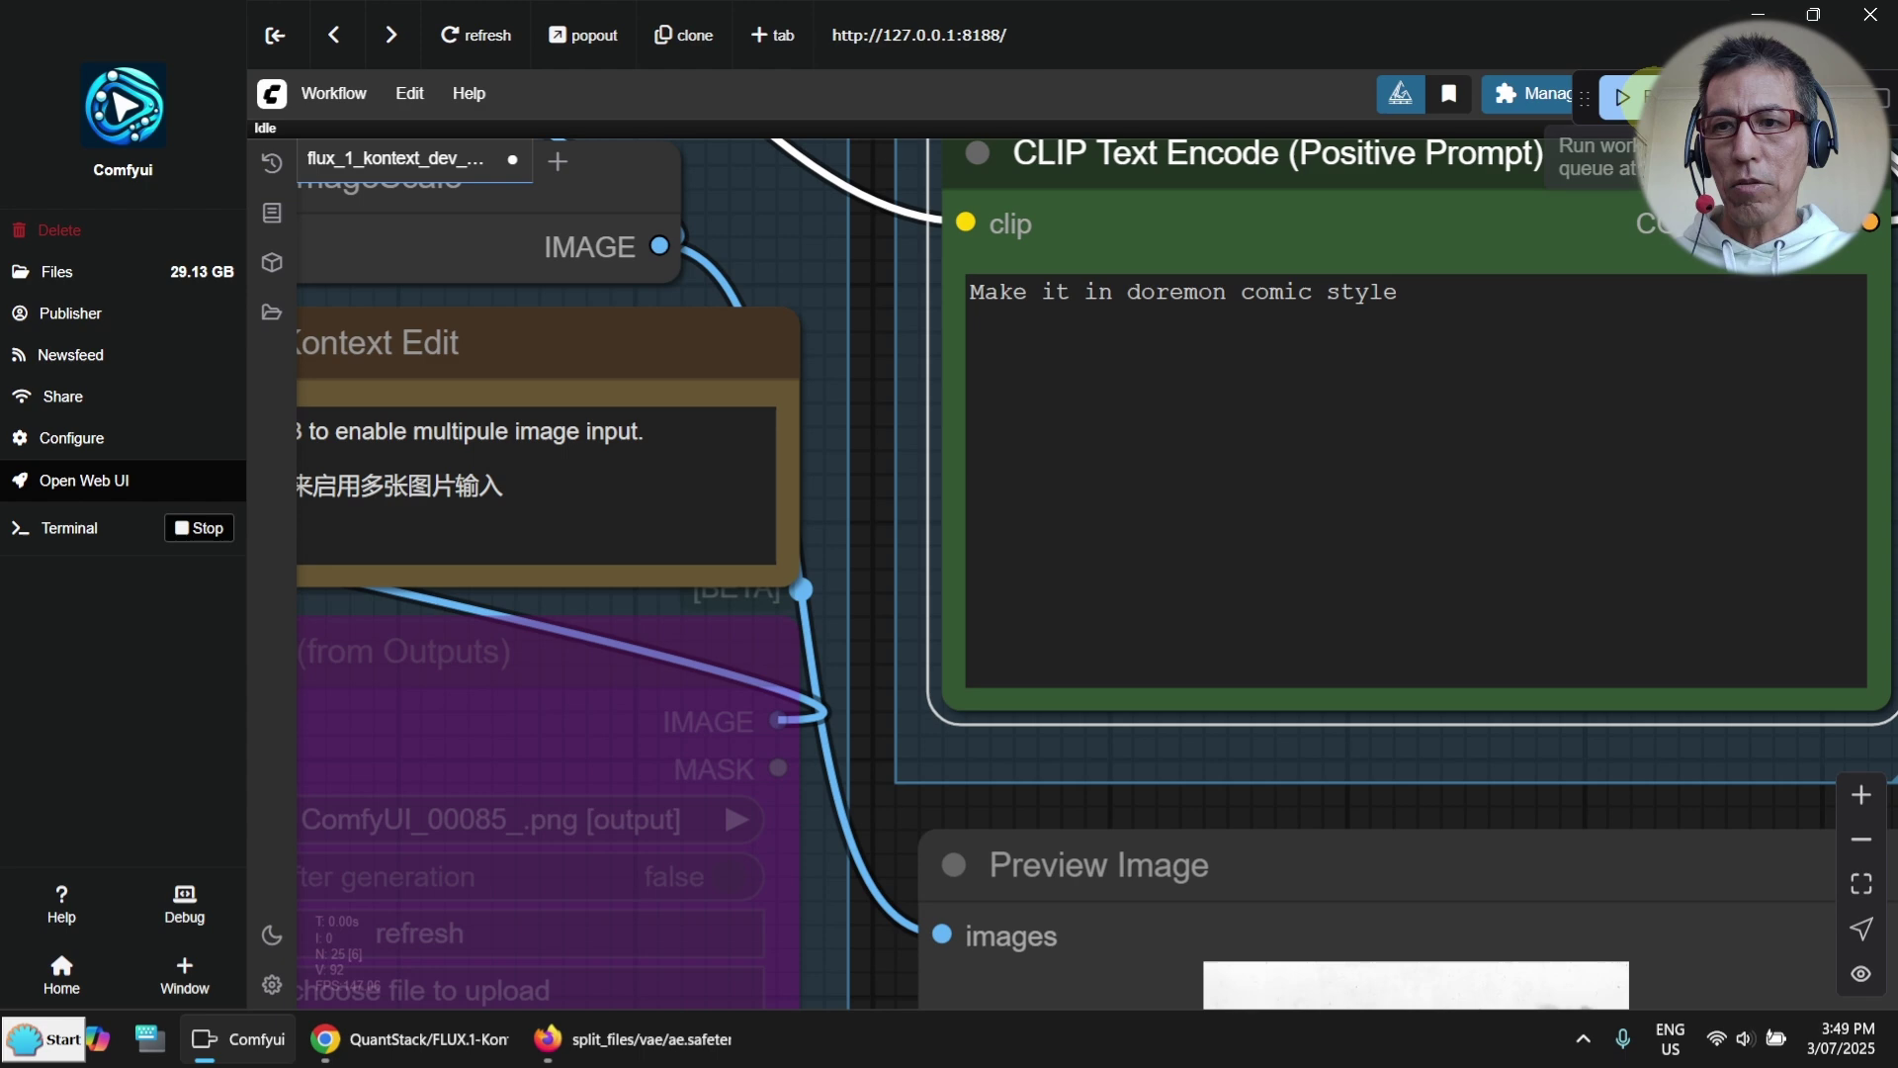
click(1624, 97)
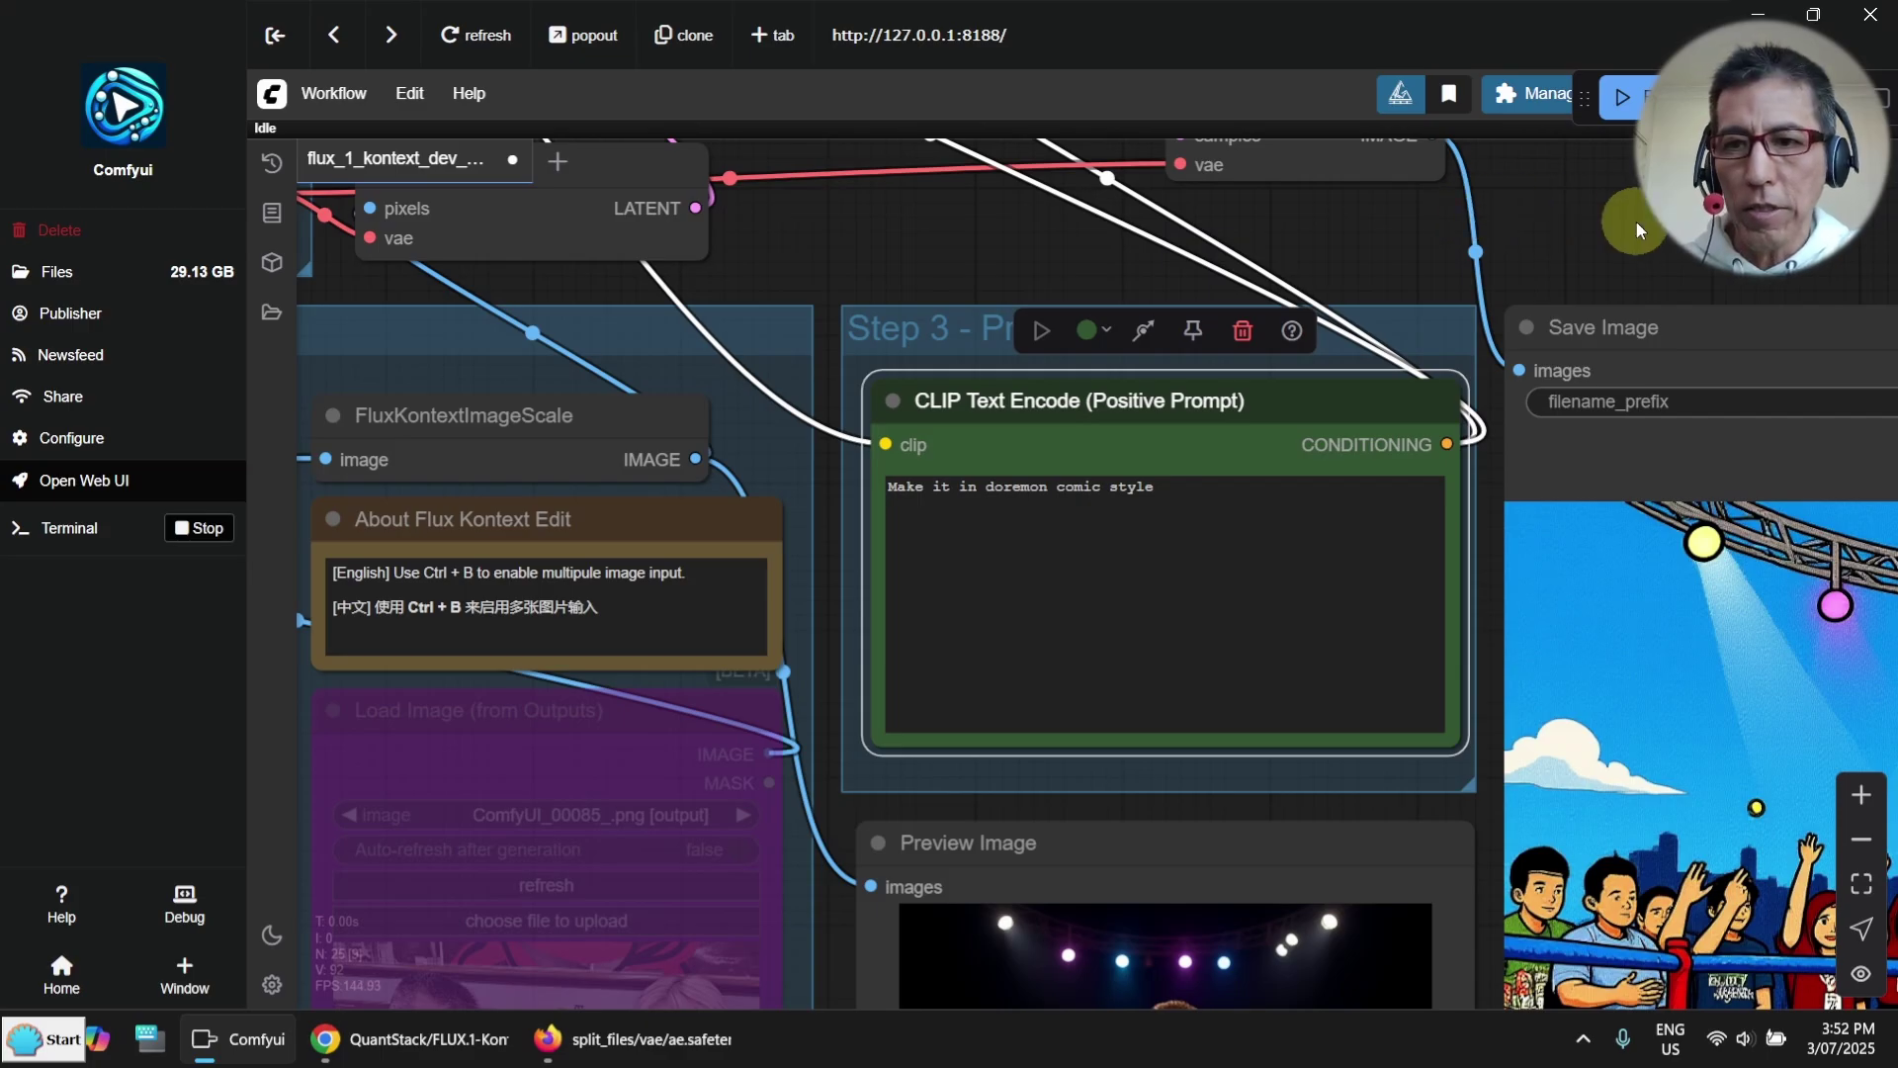
scroll(1635, 226, down, 3)
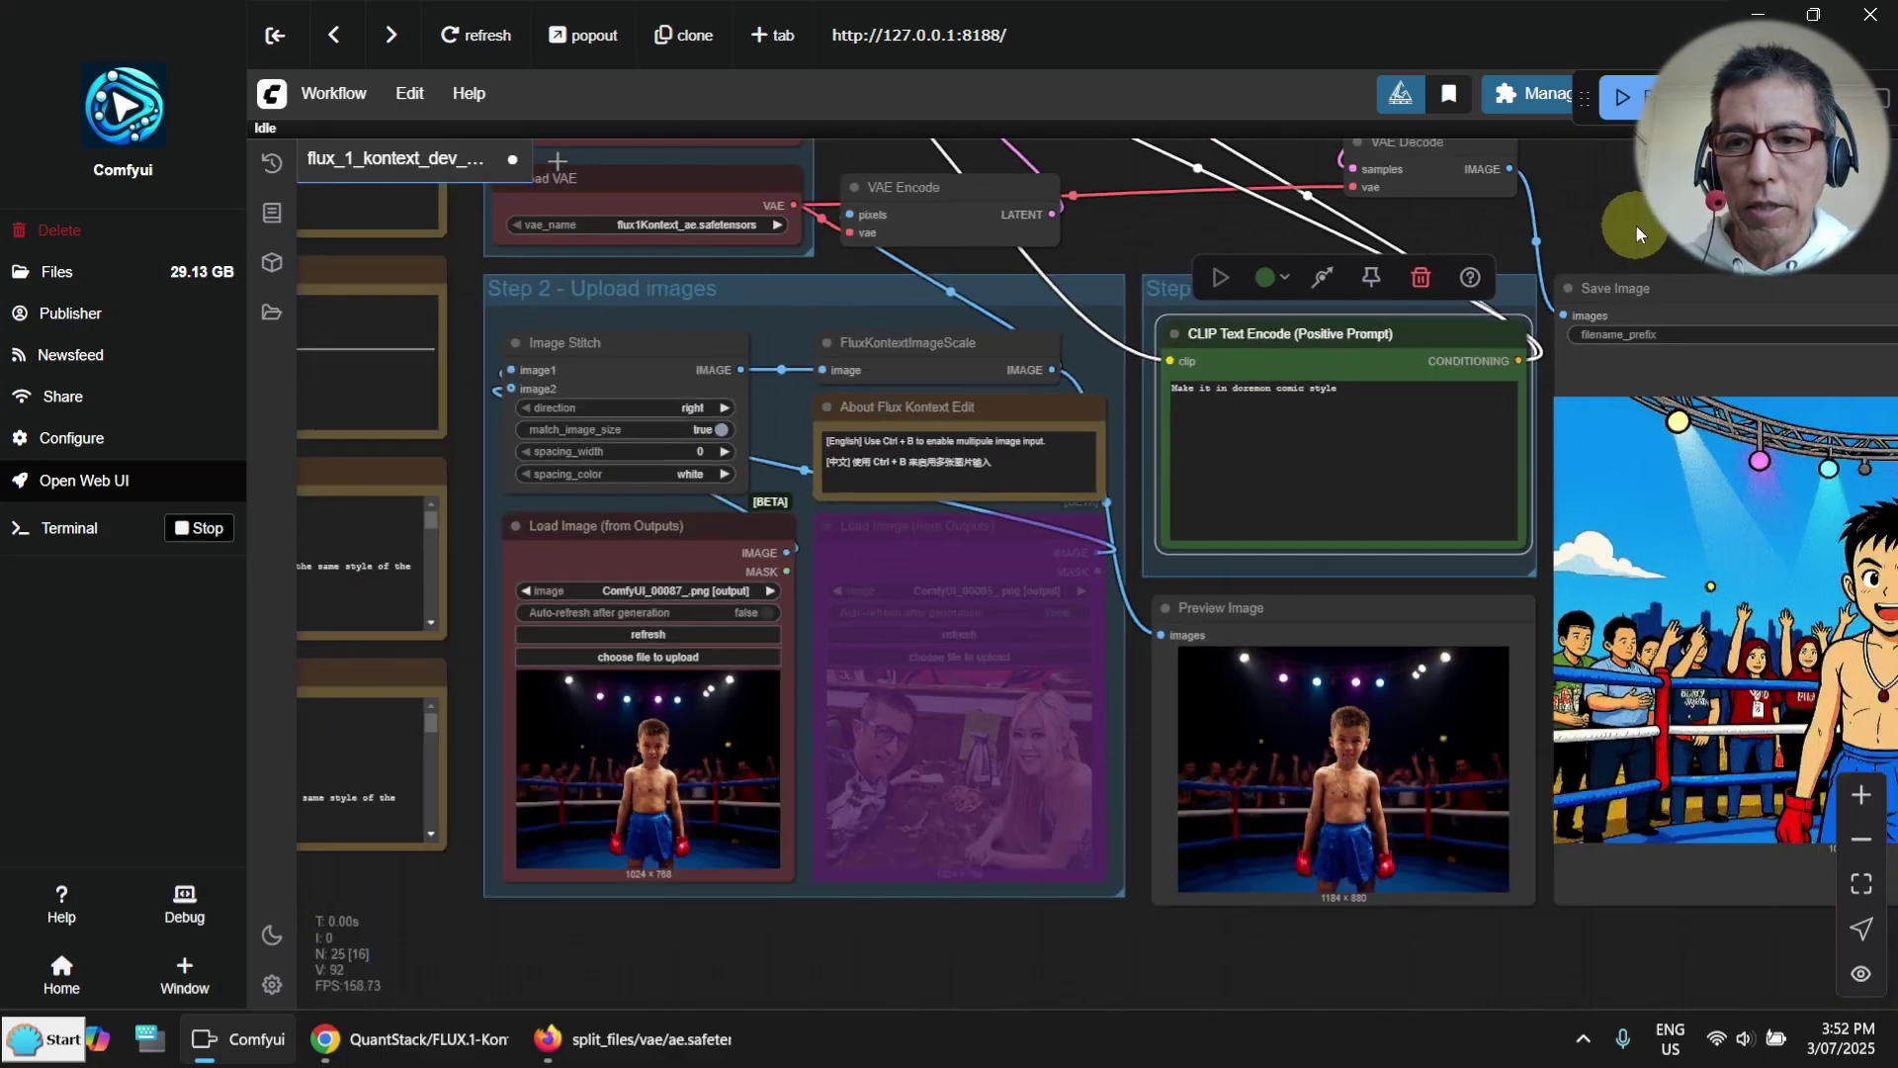
scroll(1384, 228, up, 3)
drag(1384, 228, 1124, 54)
scroll(1188, 214, up, 4)
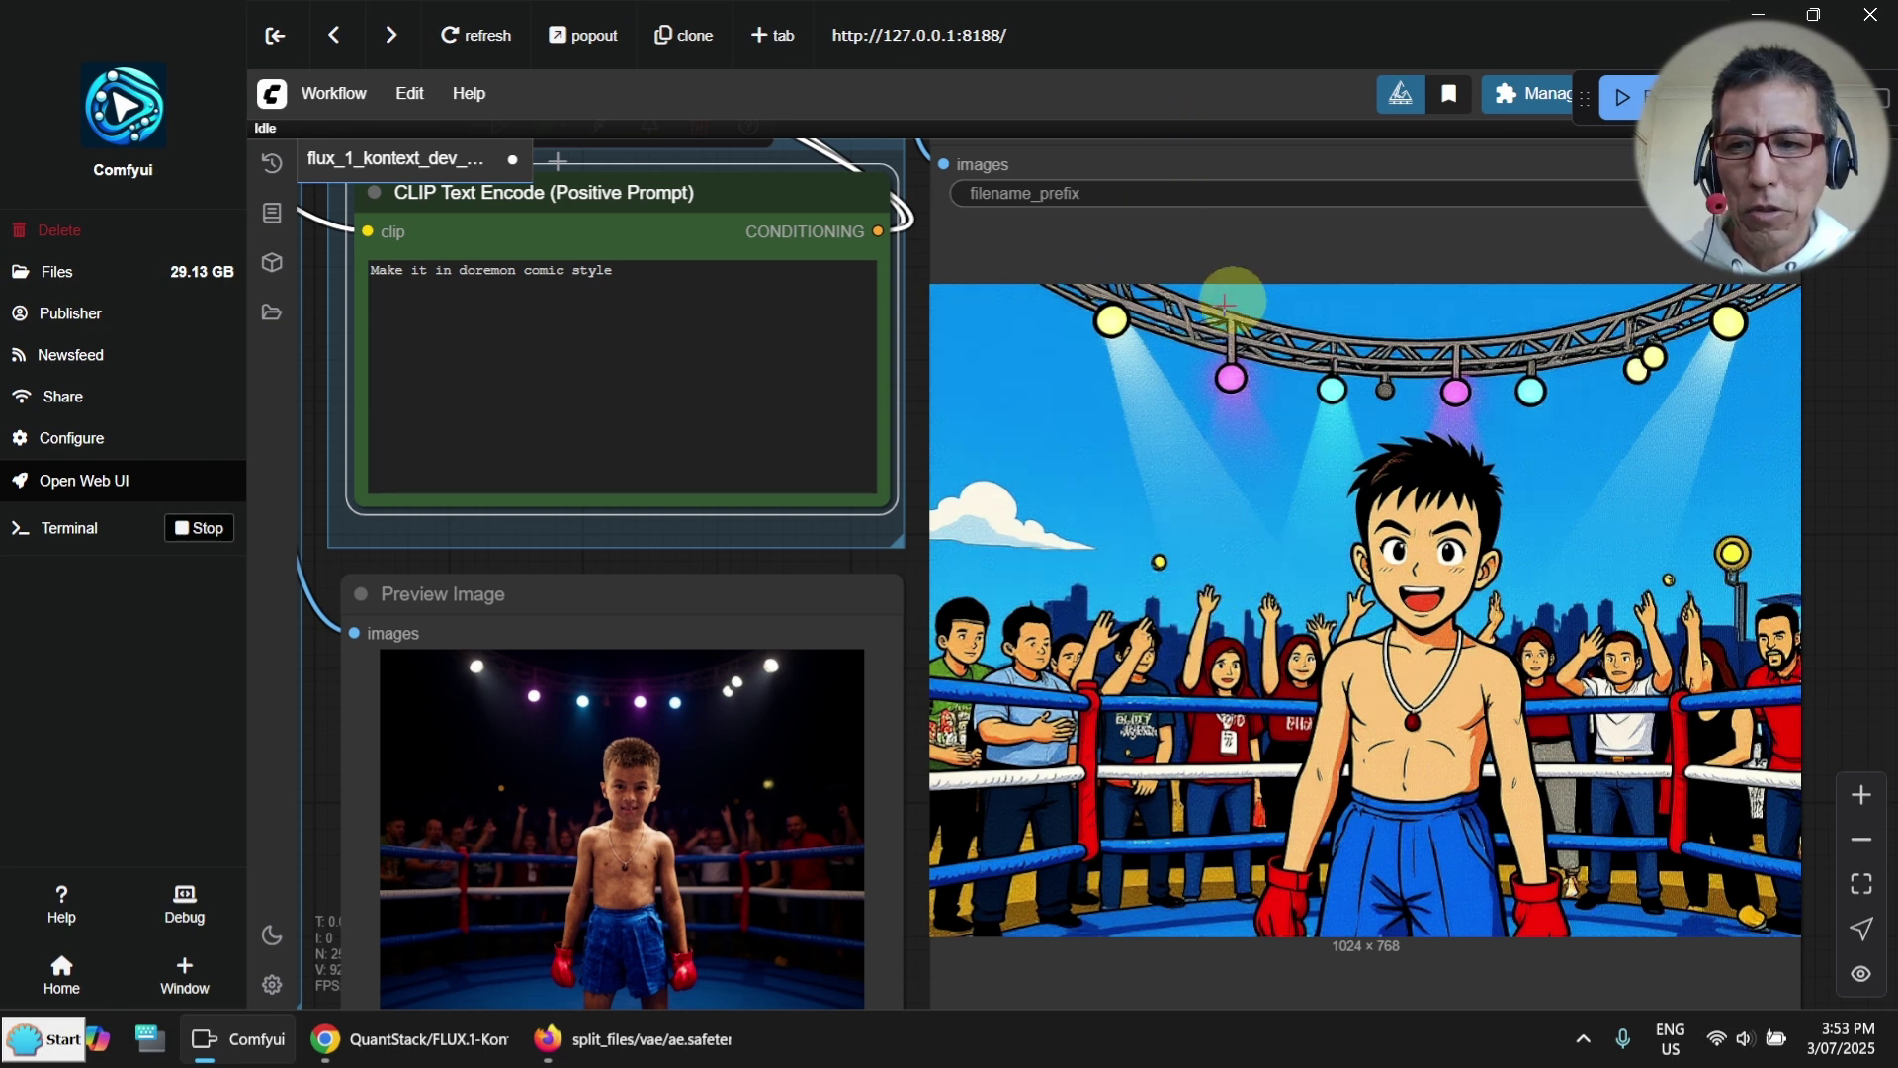
scroll(1344, 509, down, 7)
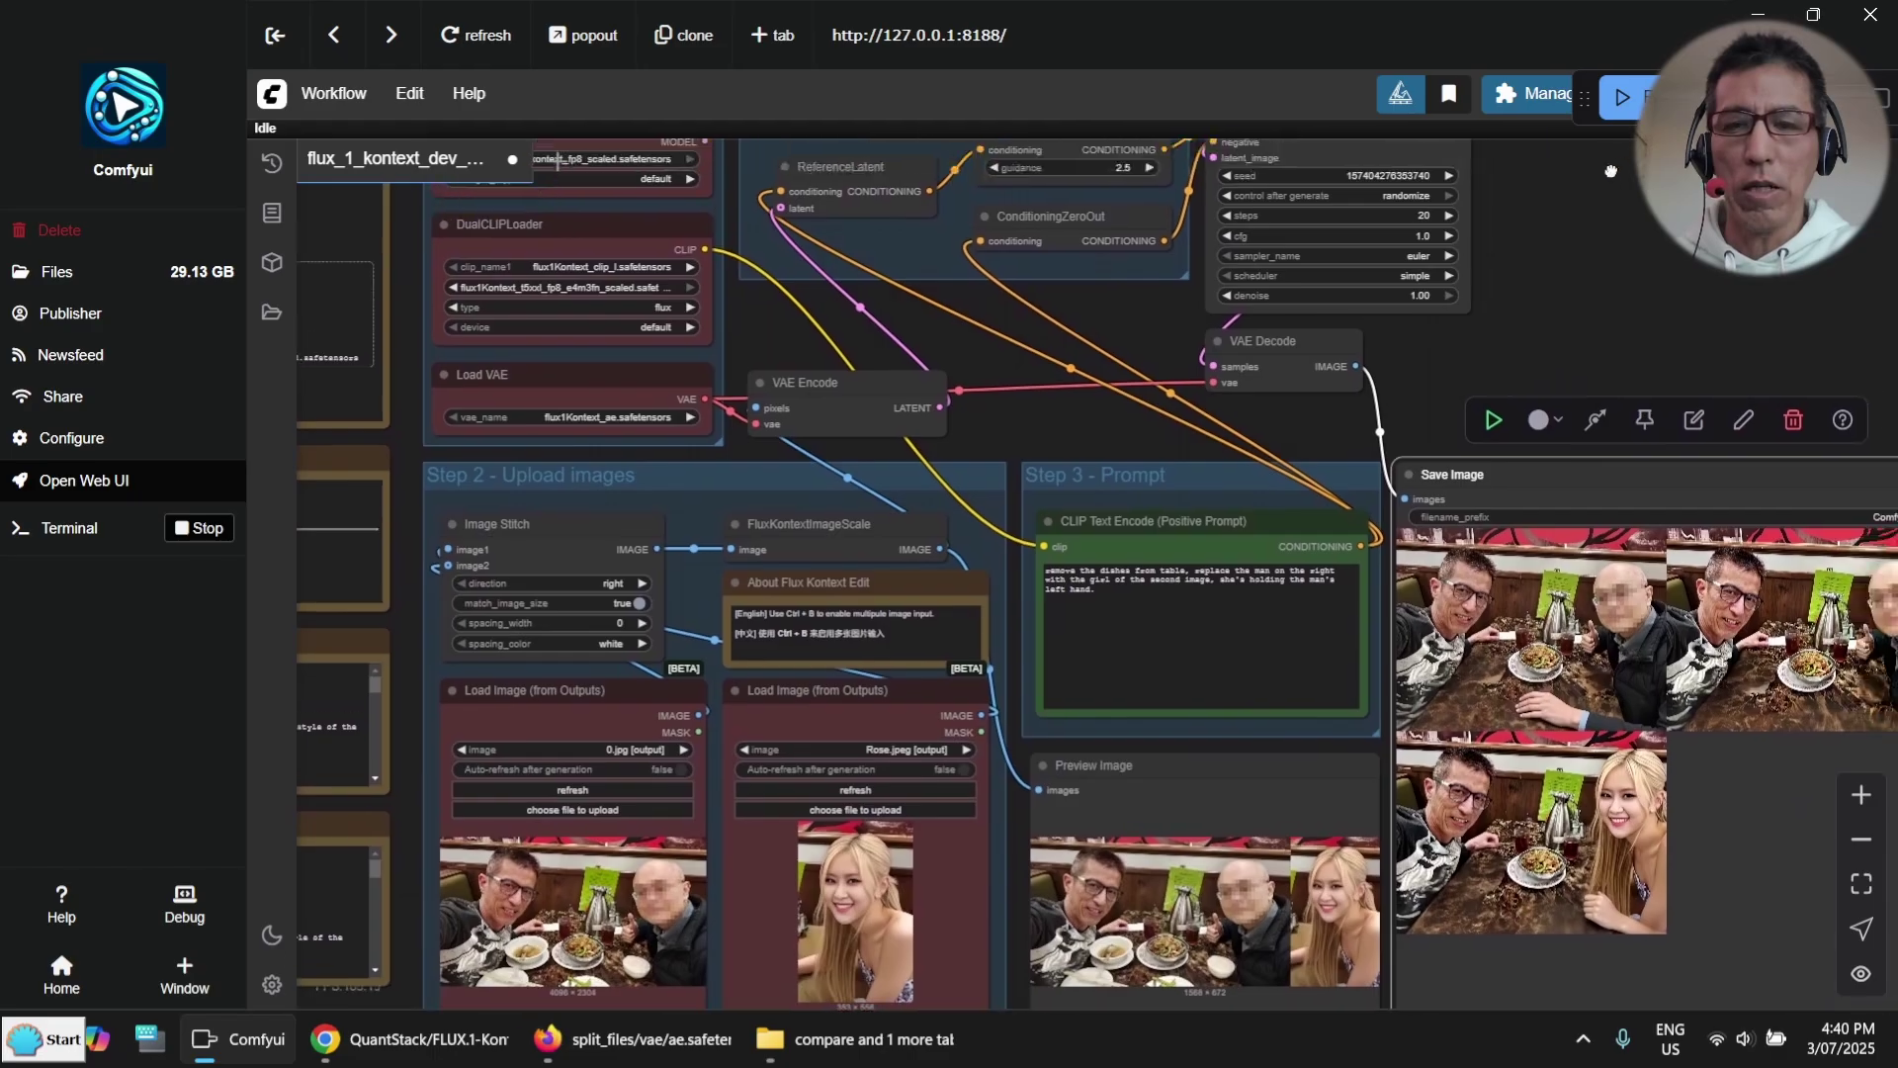
Step: Replace the prompt with the sunset-beach selfie instruction combining both reference images
scroll(1402, 335, up, 3)
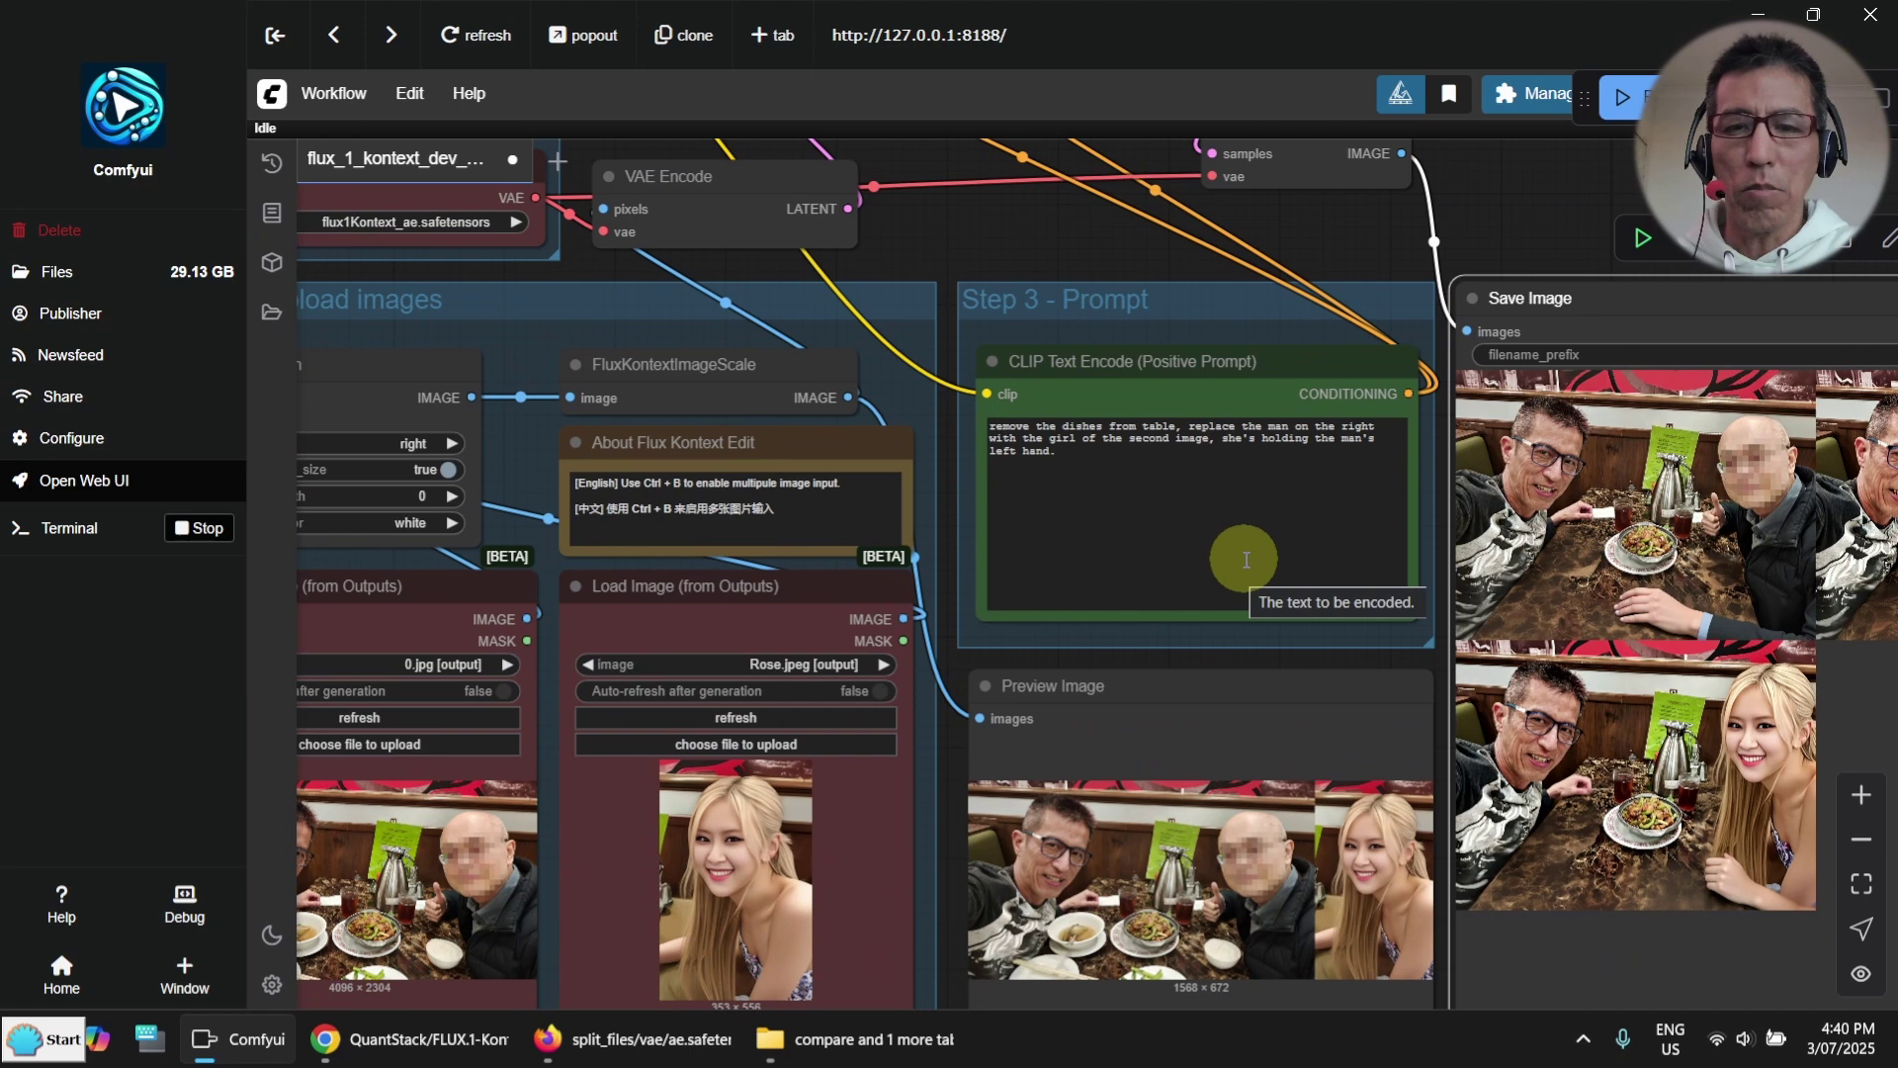
scroll(1244, 556, up, 2)
scroll(1109, 540, down, 1)
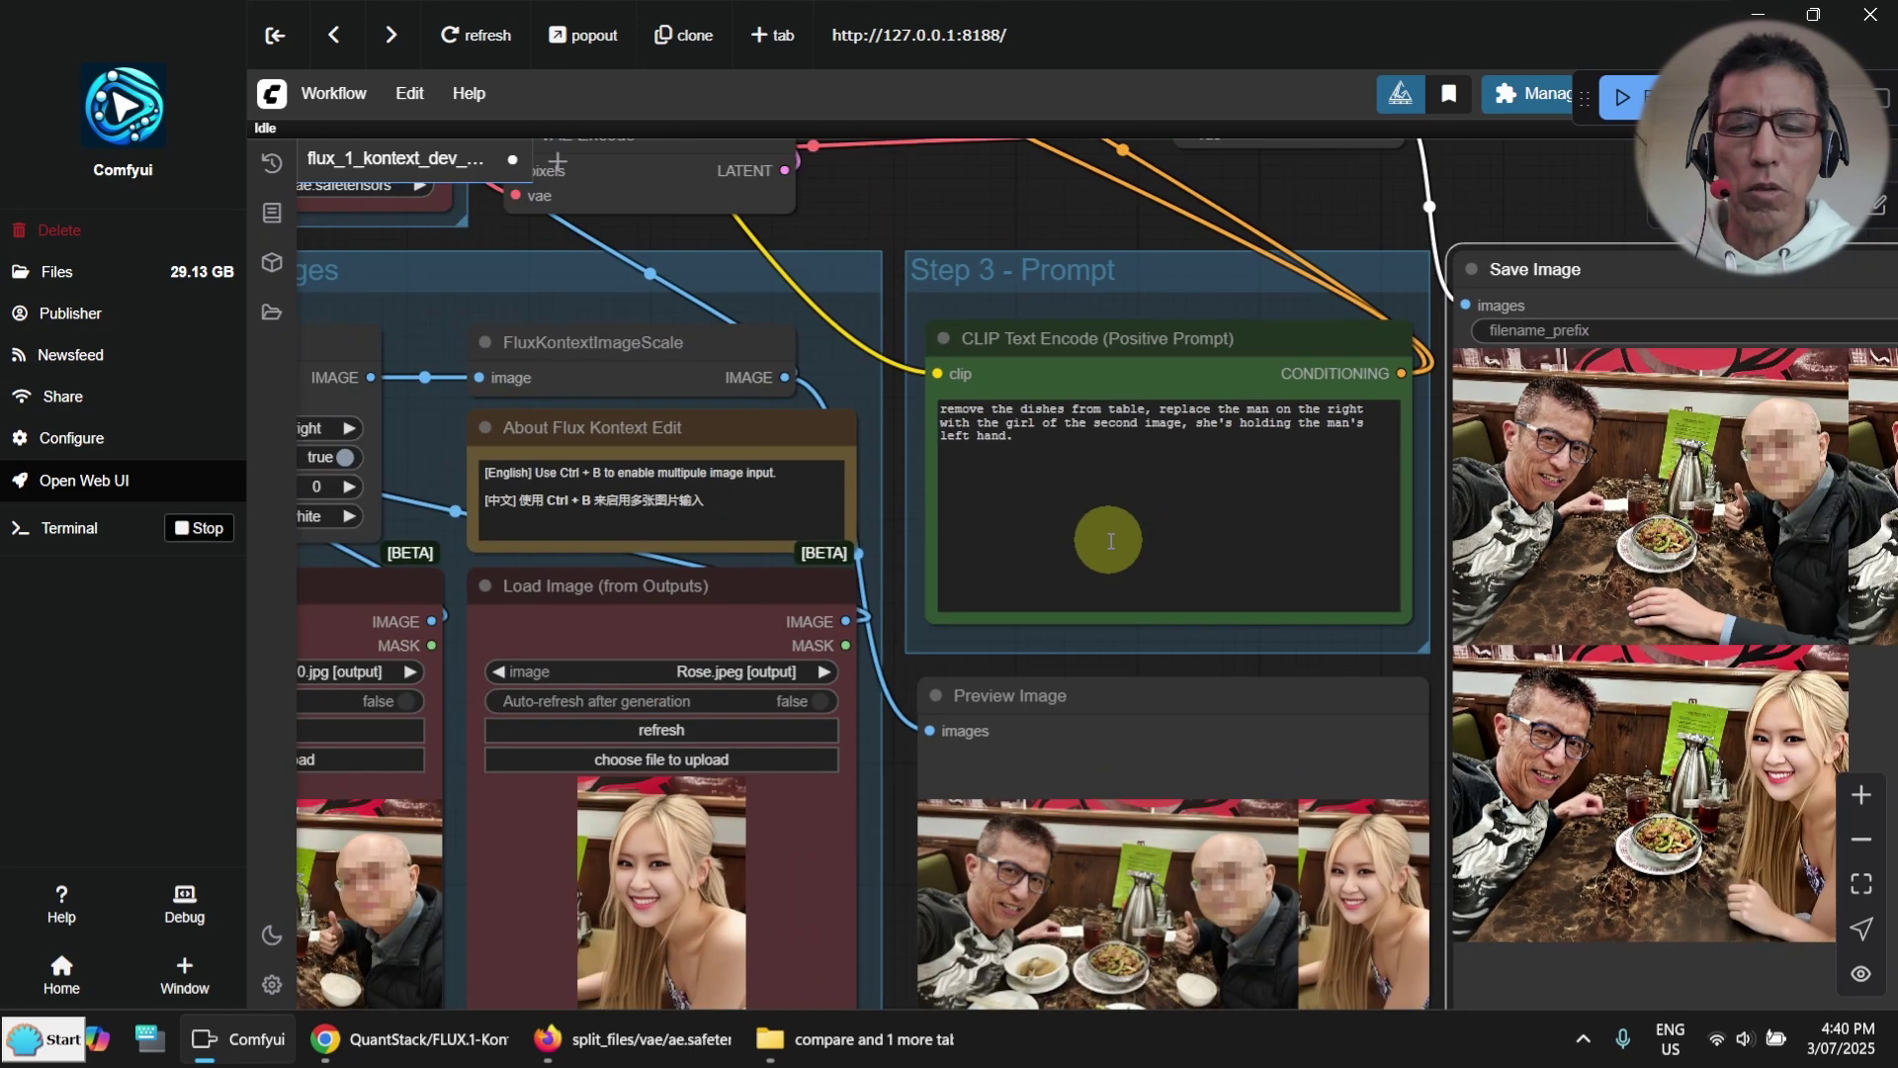
drag(1011, 235, 1227, 179)
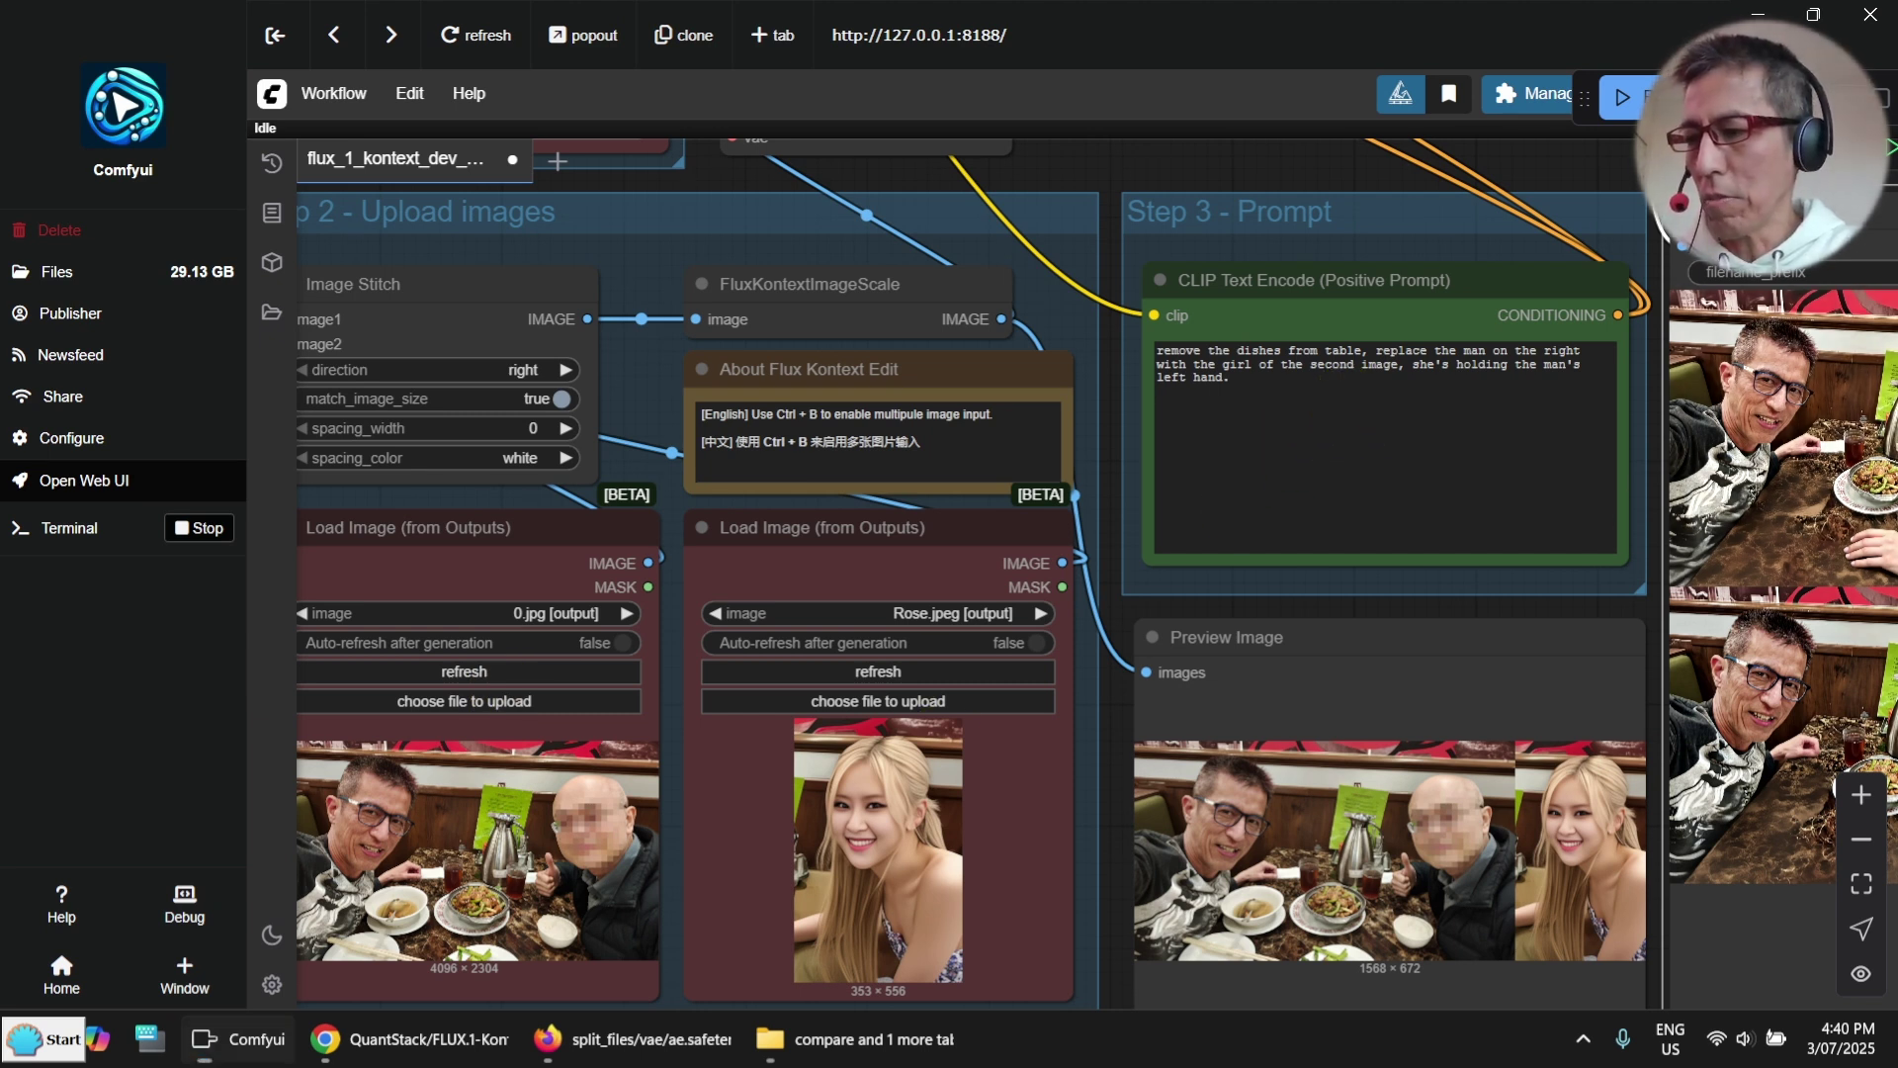
click(1246, 397)
key(ctrl+a)
text(The man on the left of the first image is taking a selfie with the girl of the second image, sunset beach, palm trees)
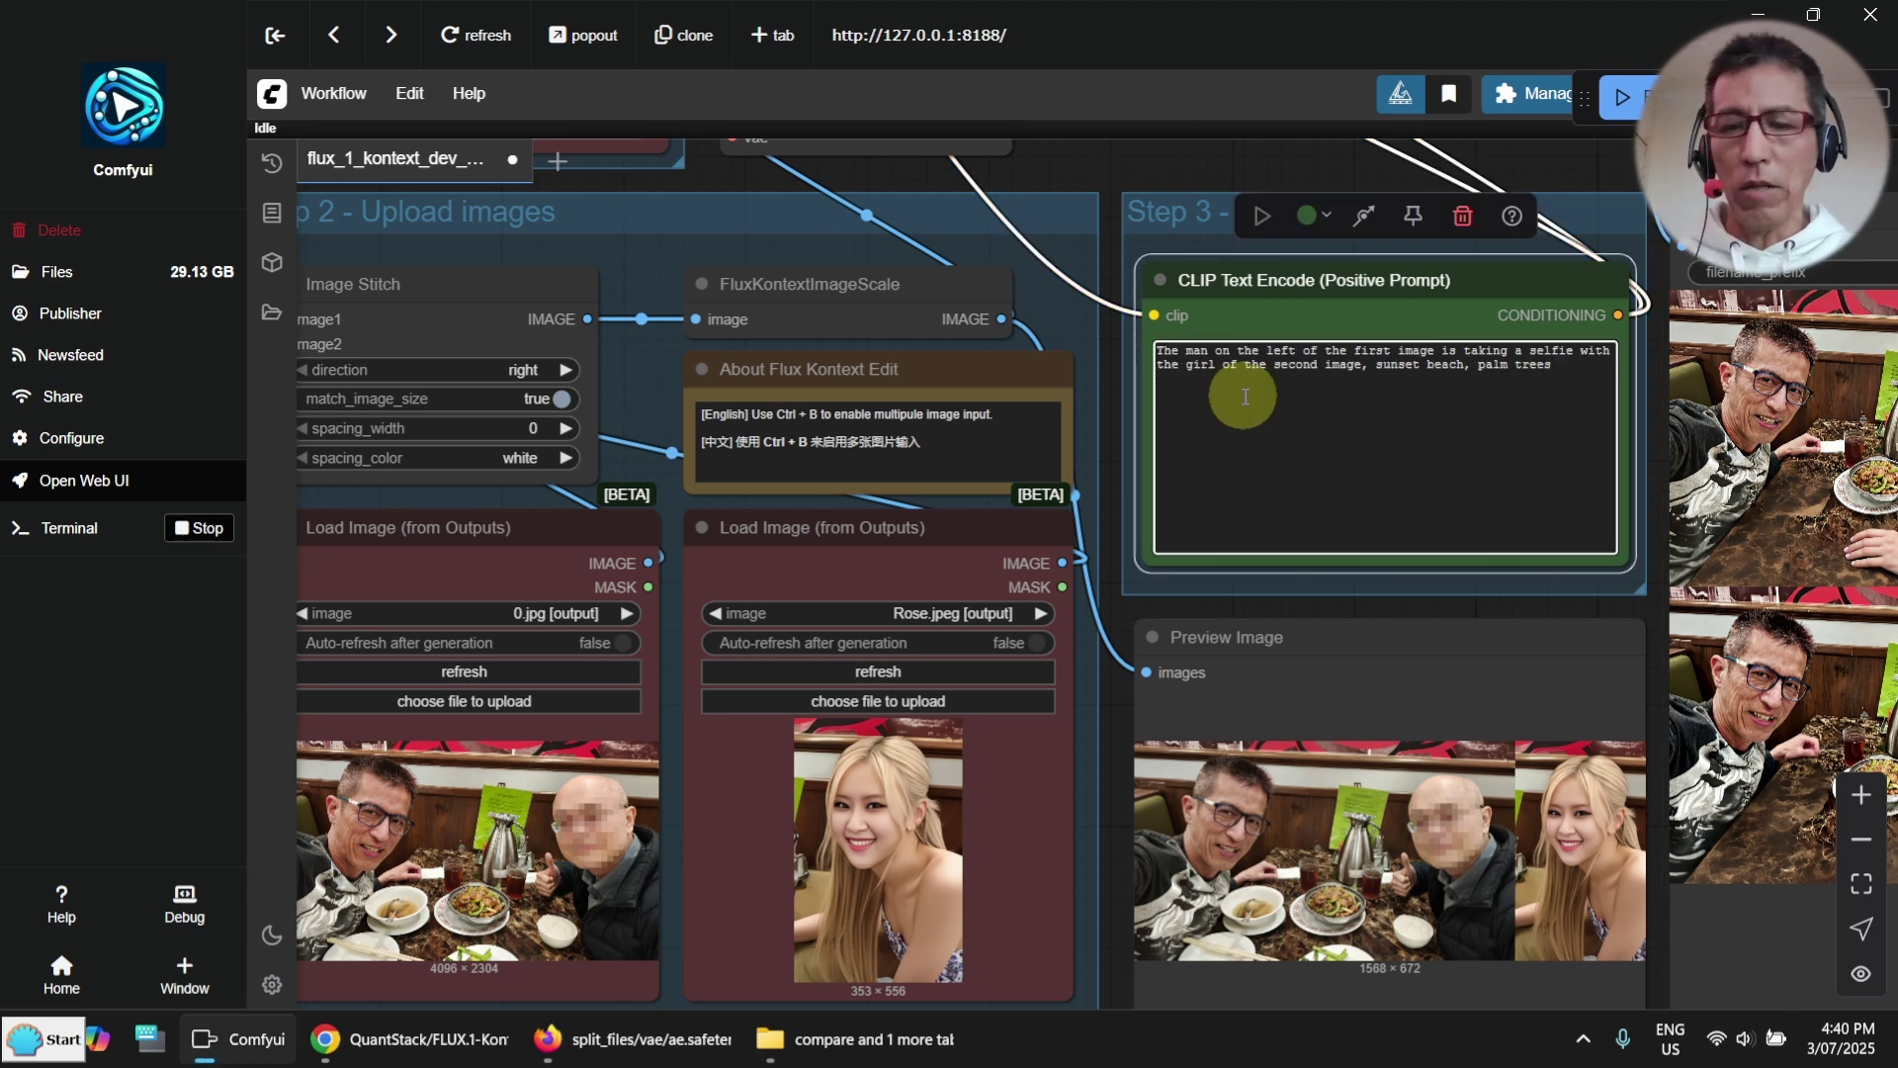
Step: Frame the 1024×768 output showing the man and blonde woman among palm trees
scroll(1390, 440, up, 3)
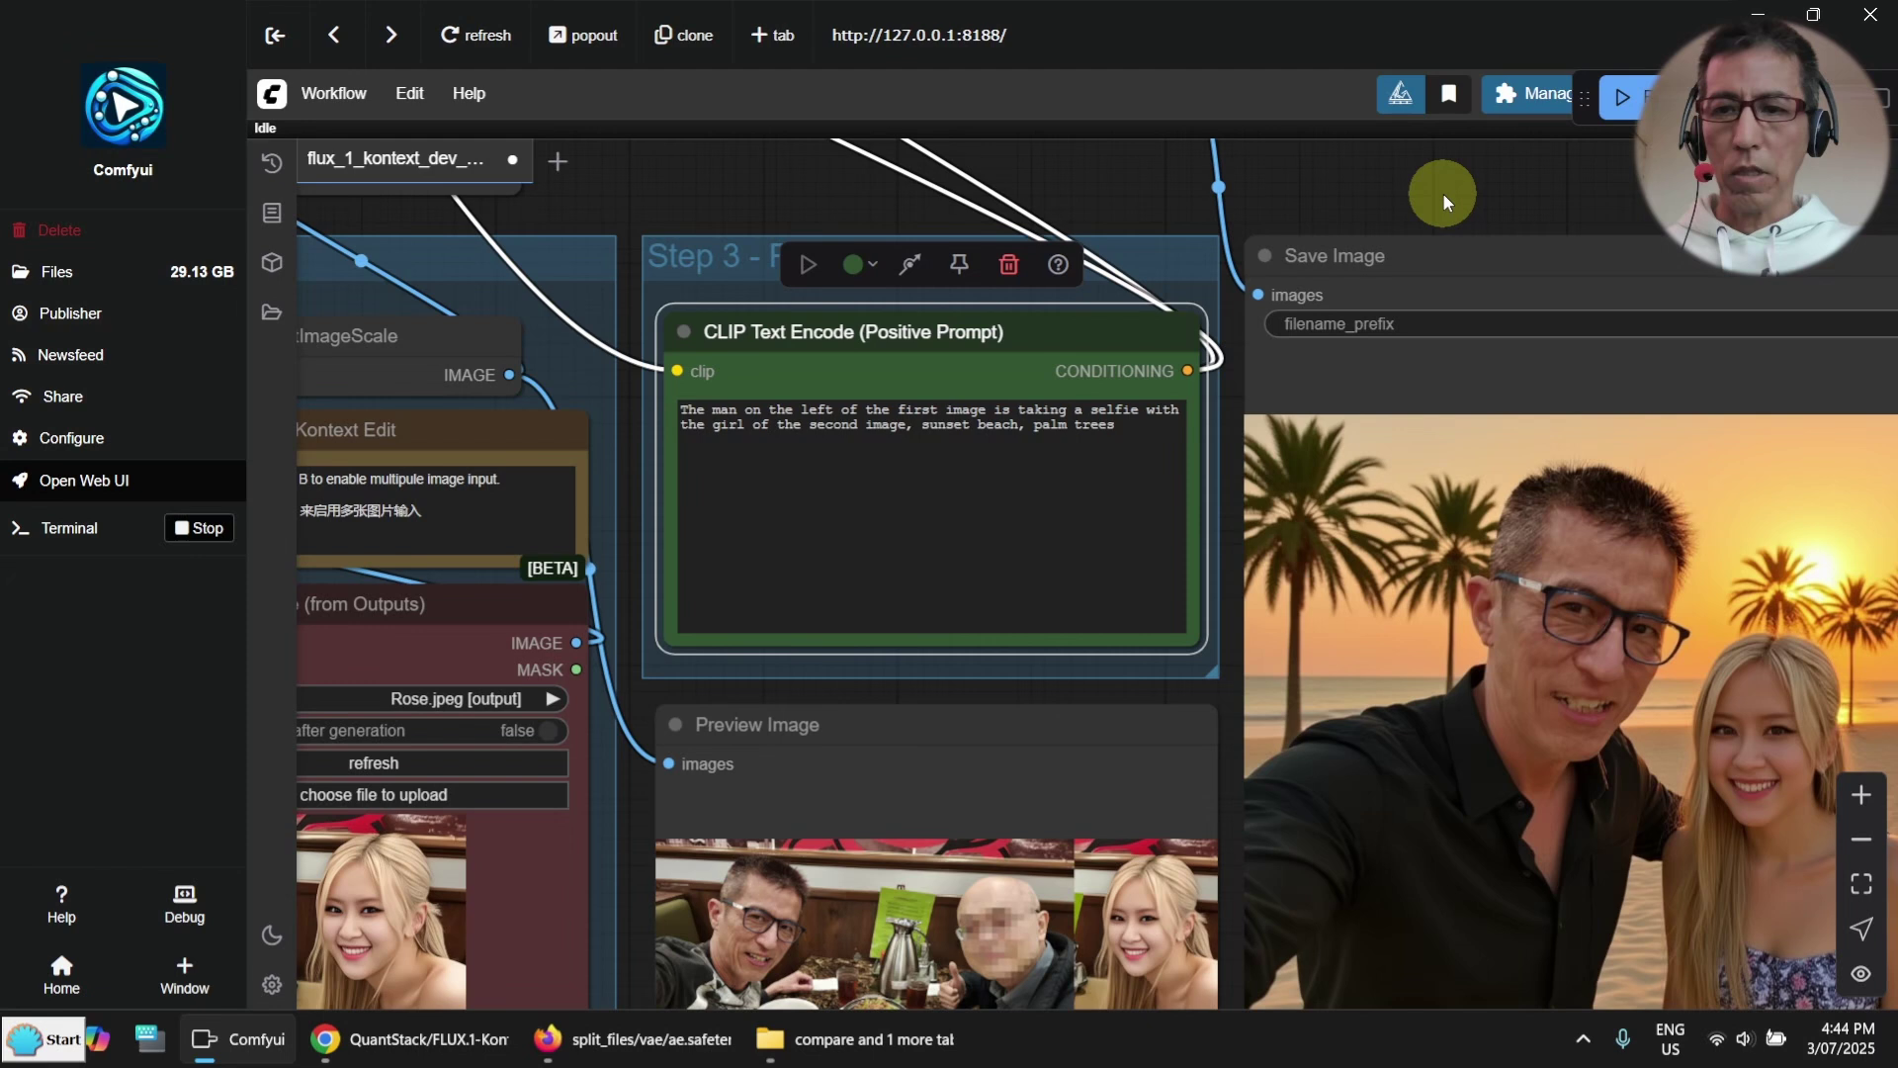
scroll(1447, 193, down, 3)
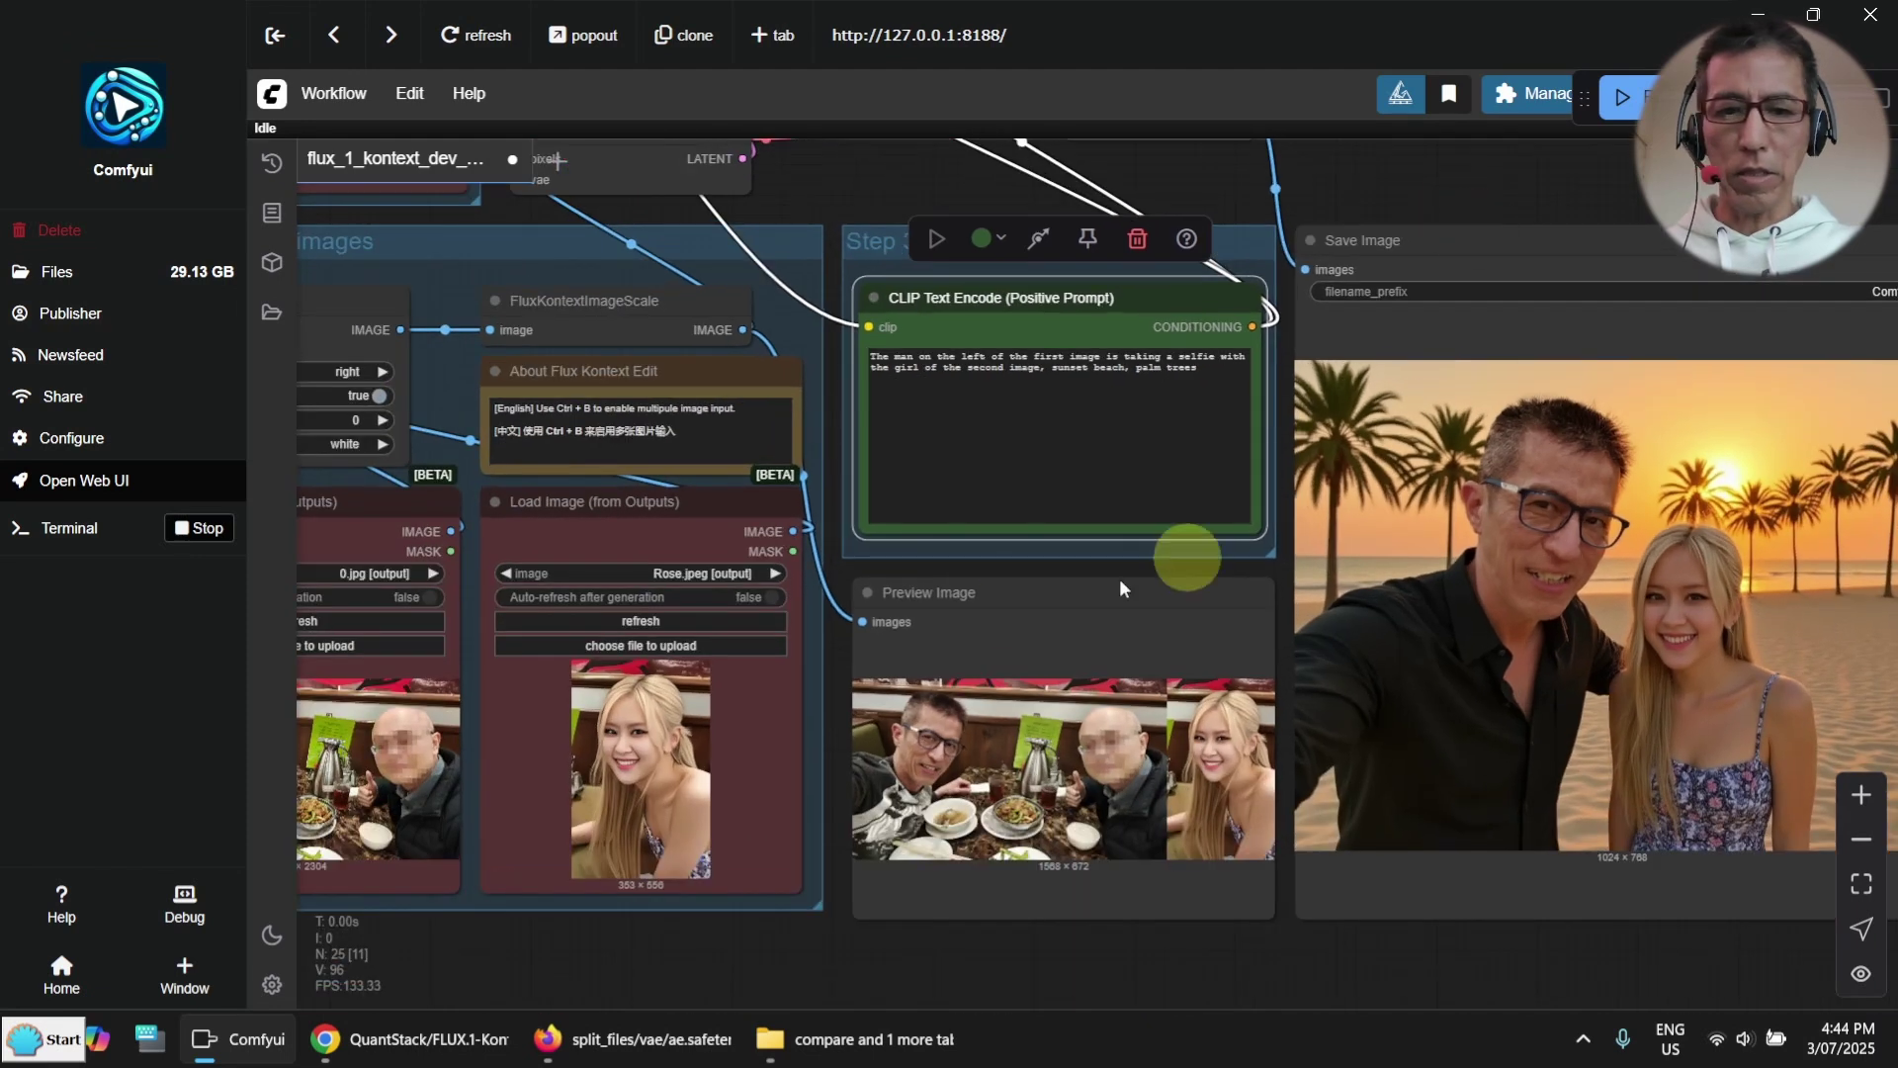
drag(941, 981, 925, 903)
scroll(1070, 876, down, 2)
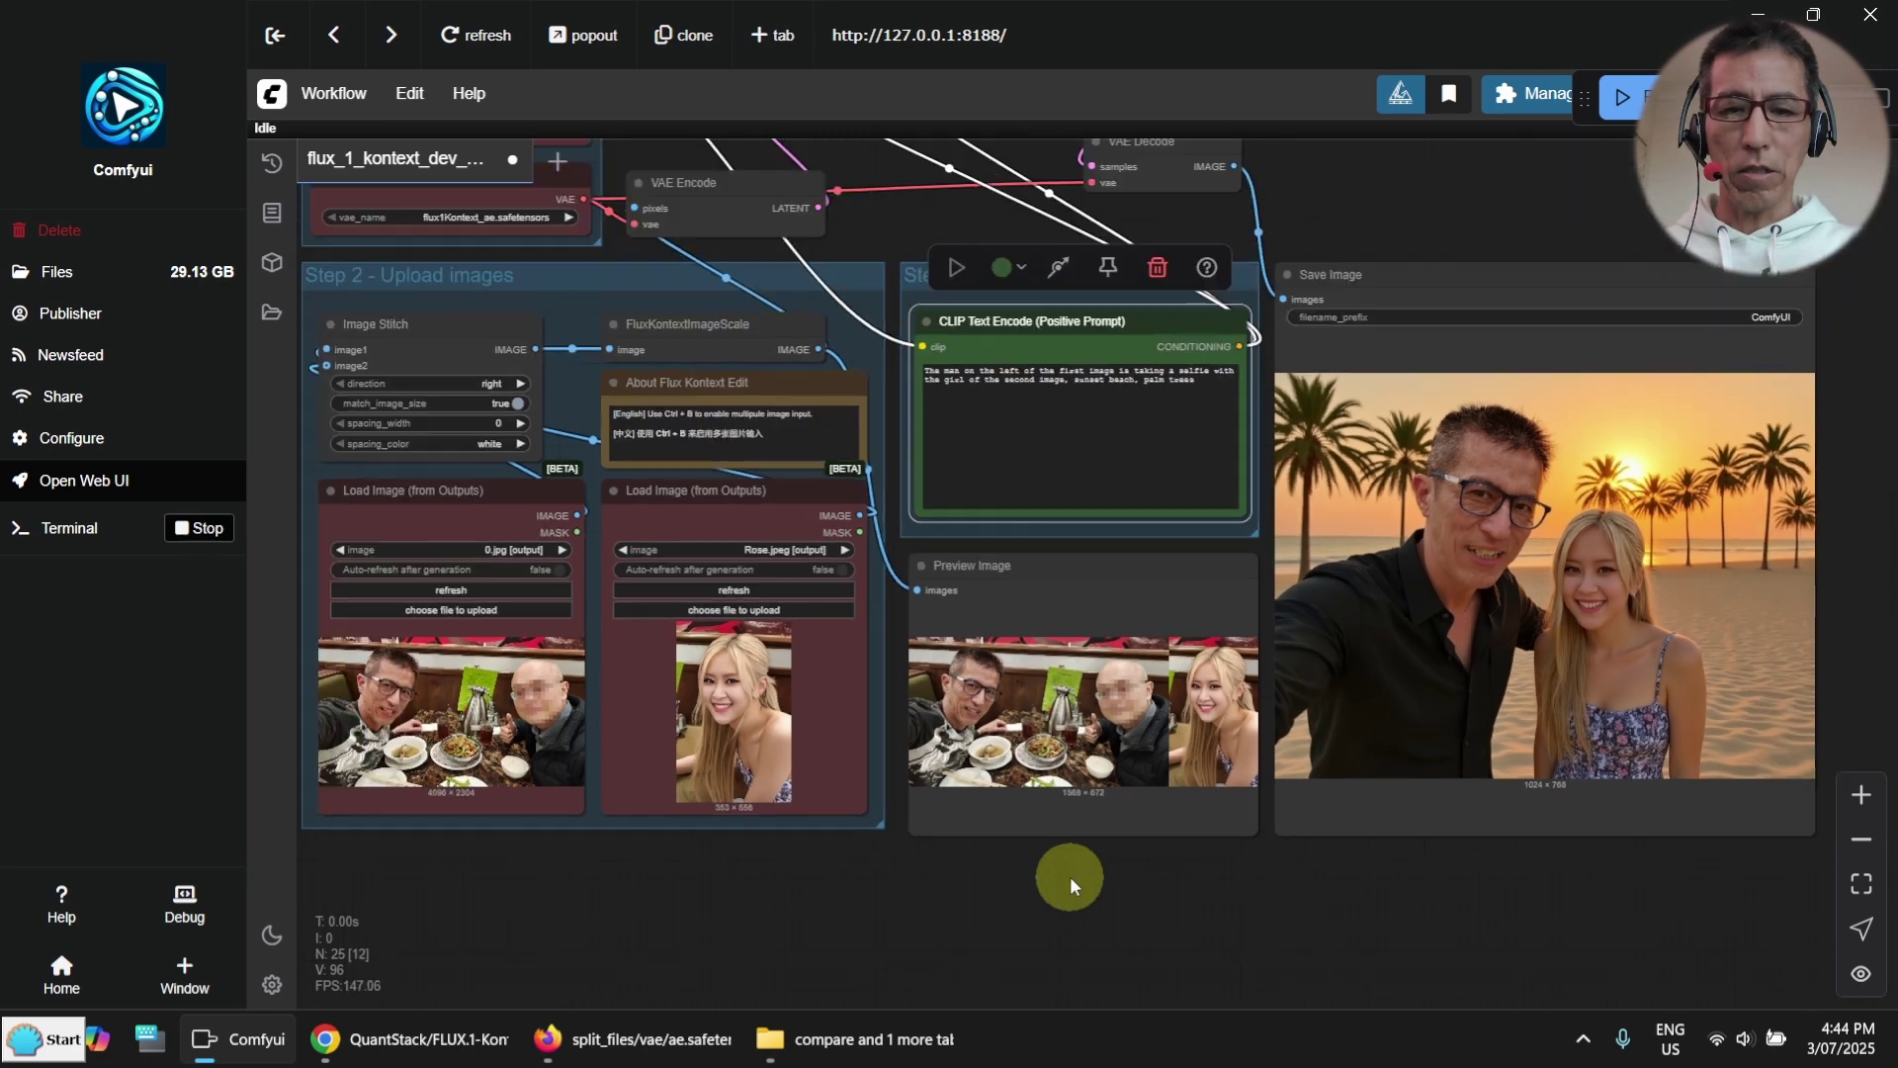
scroll(1106, 874, up, 2)
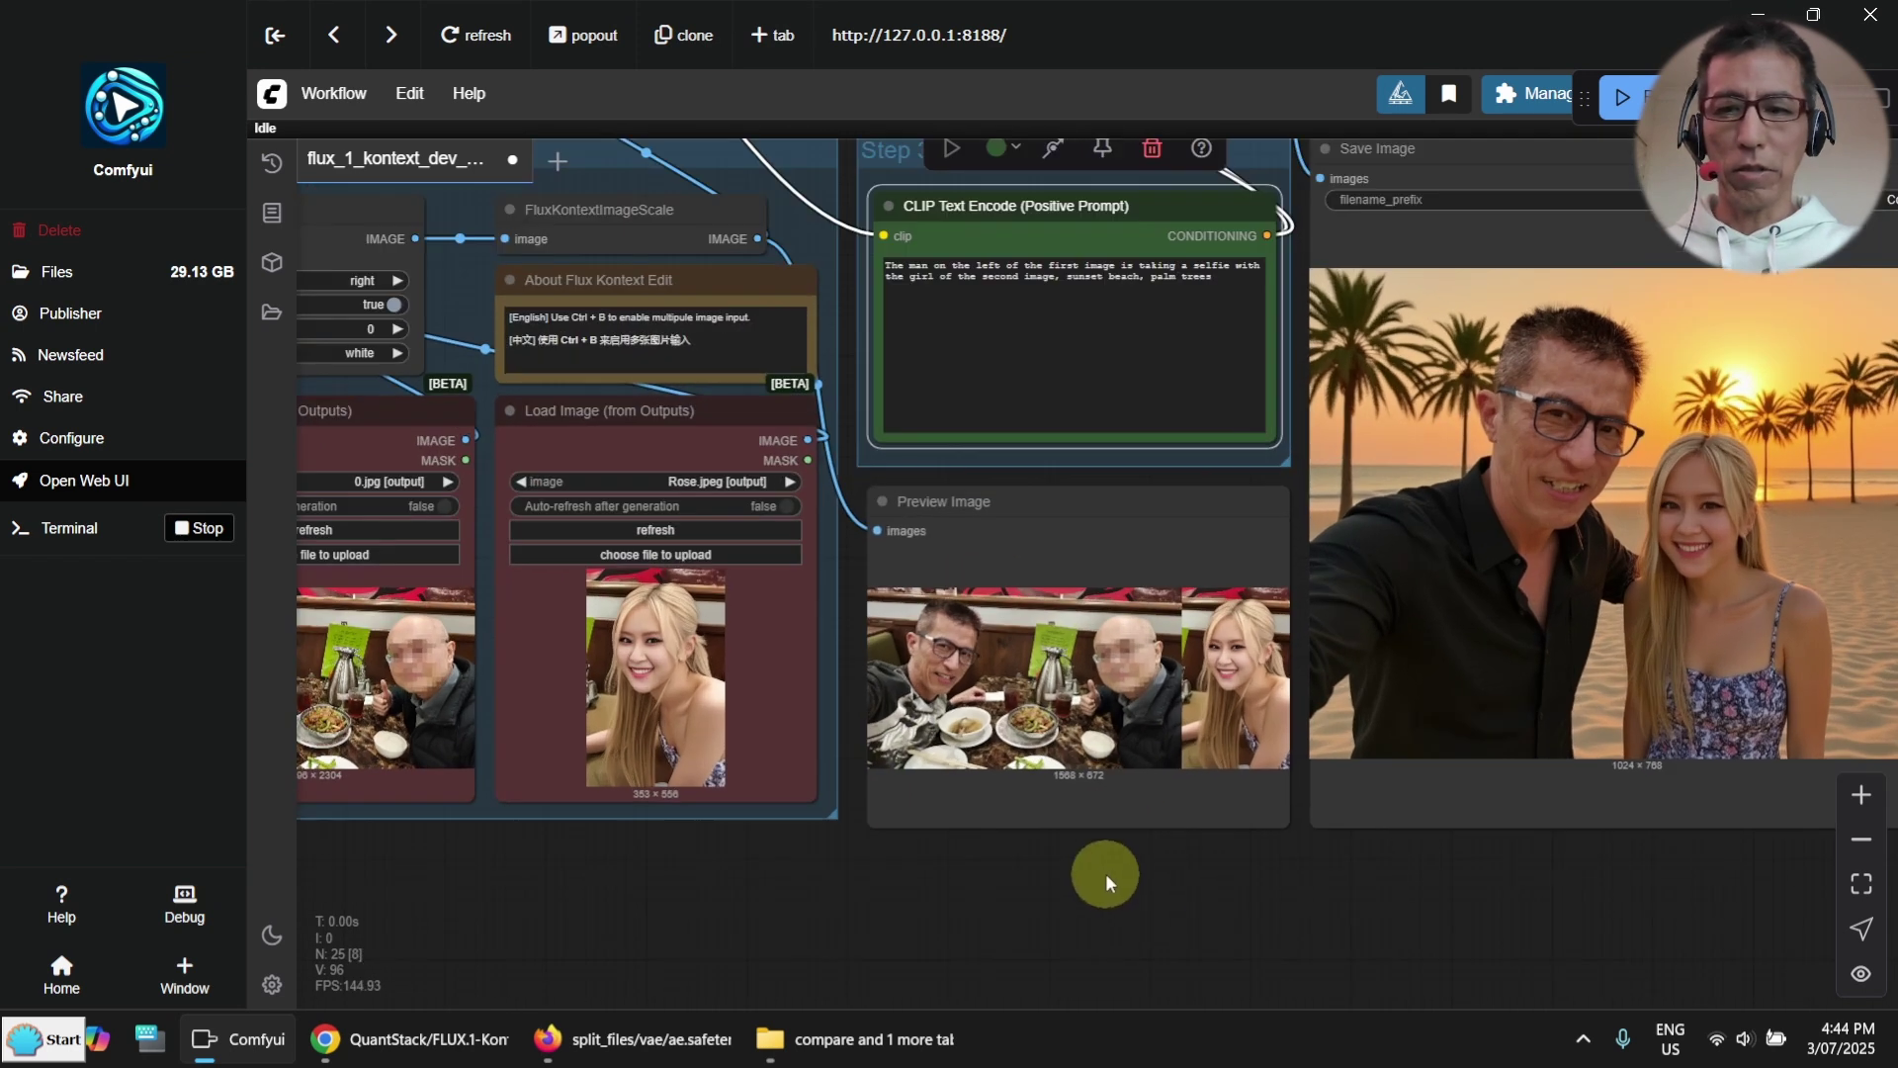
drag(1106, 874, 1037, 828)
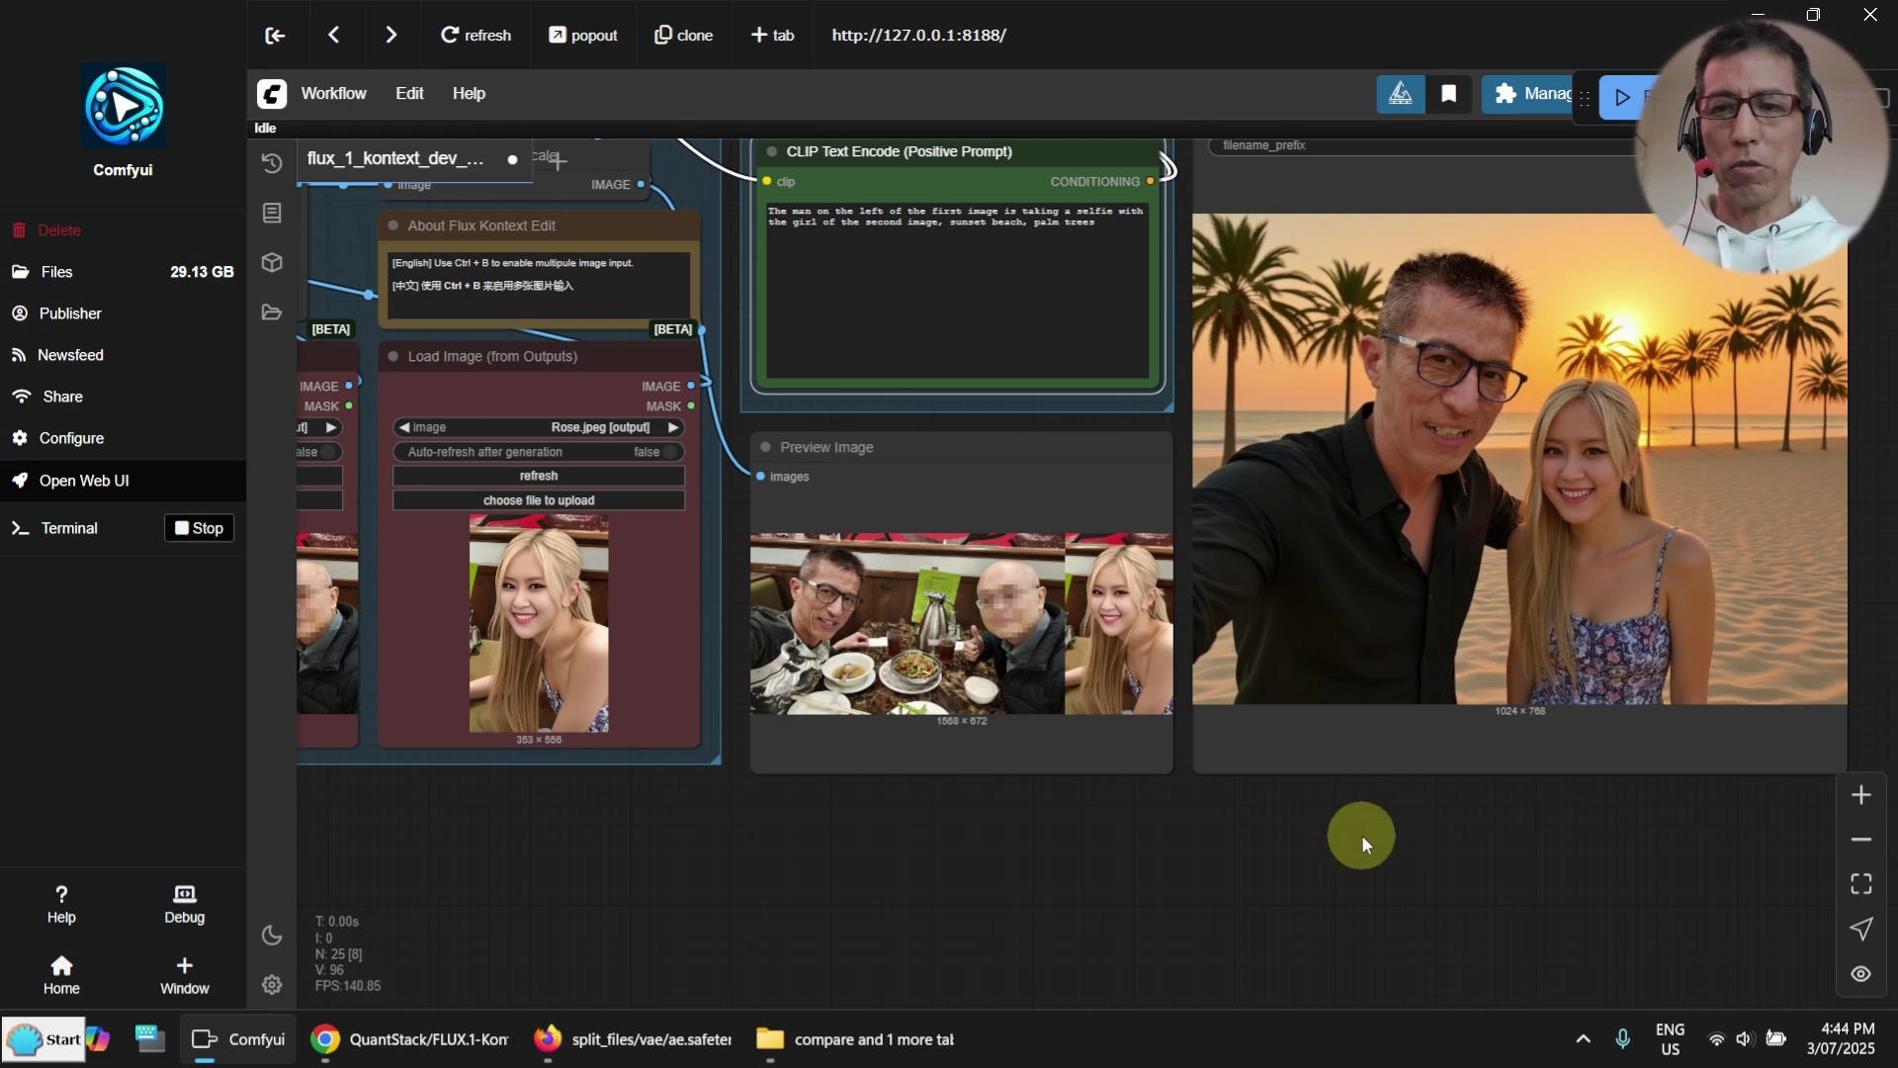
scroll(703, 416, up, 2)
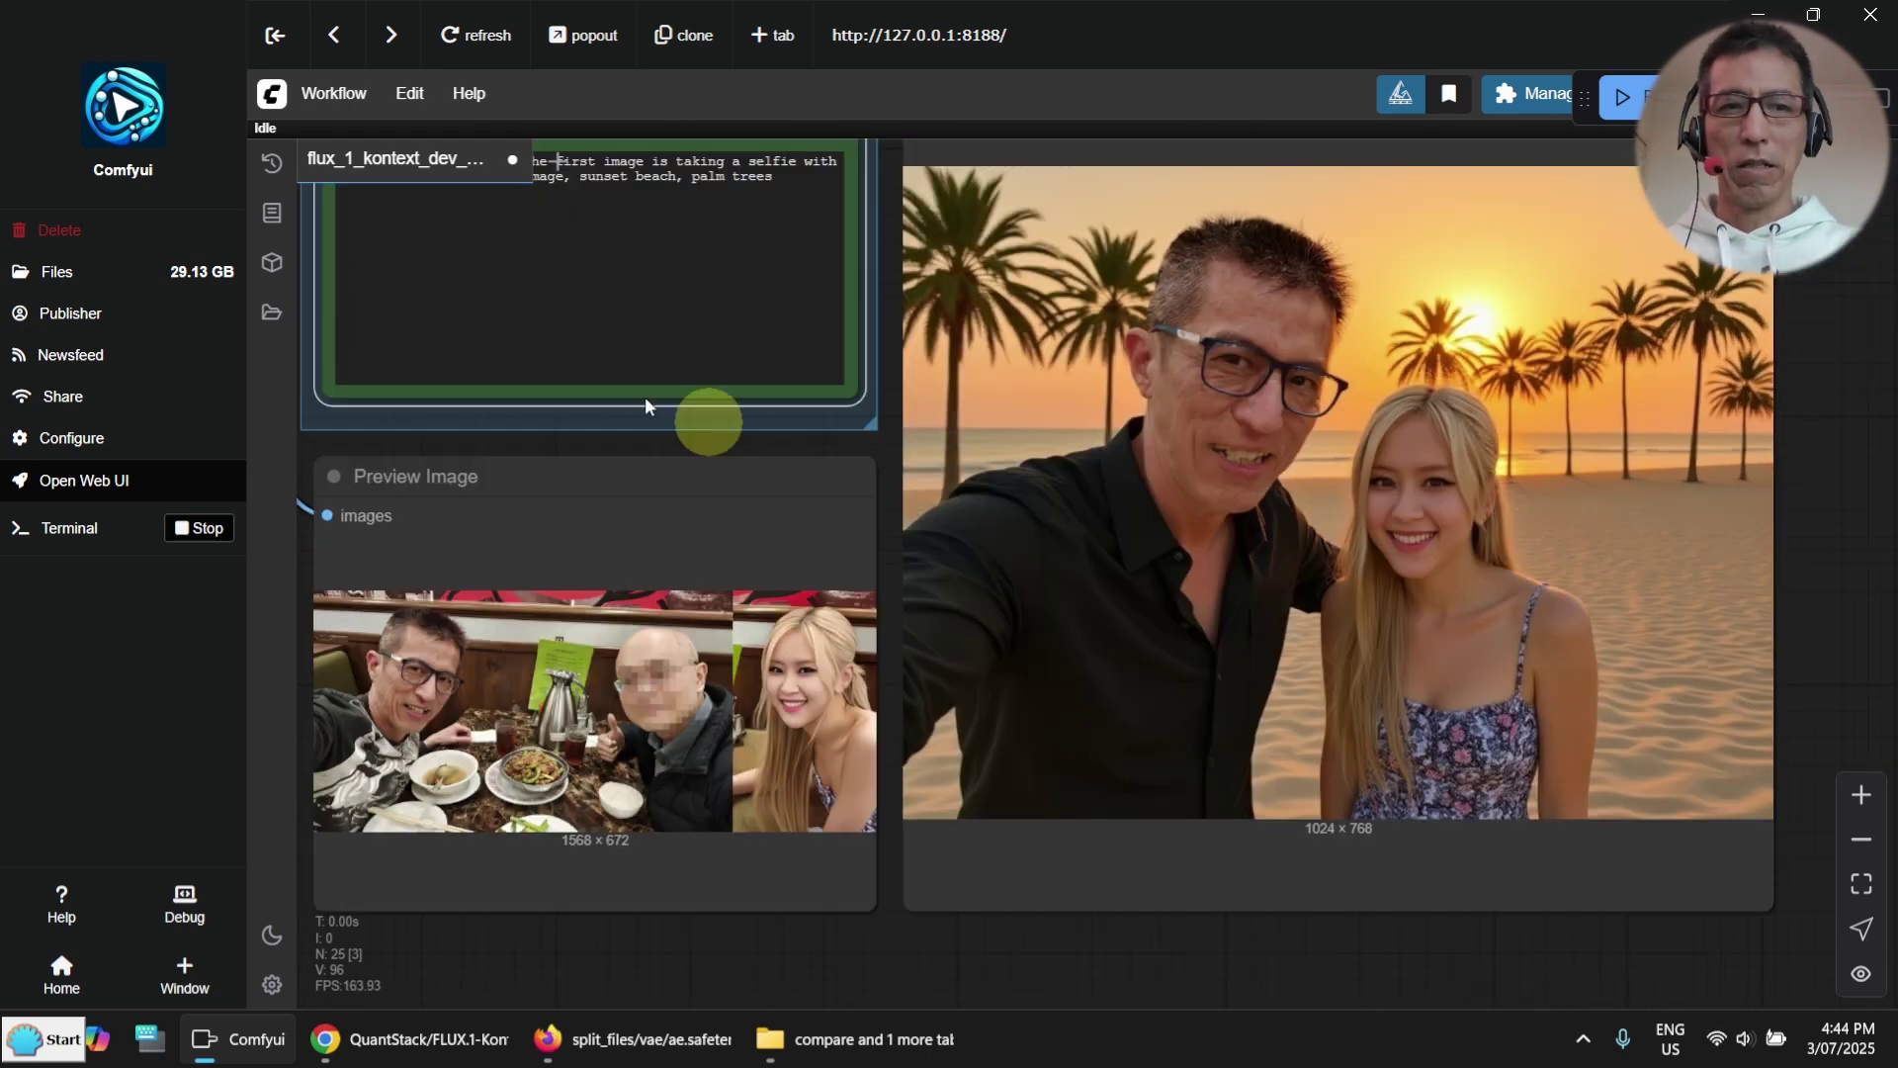
click(270, 165)
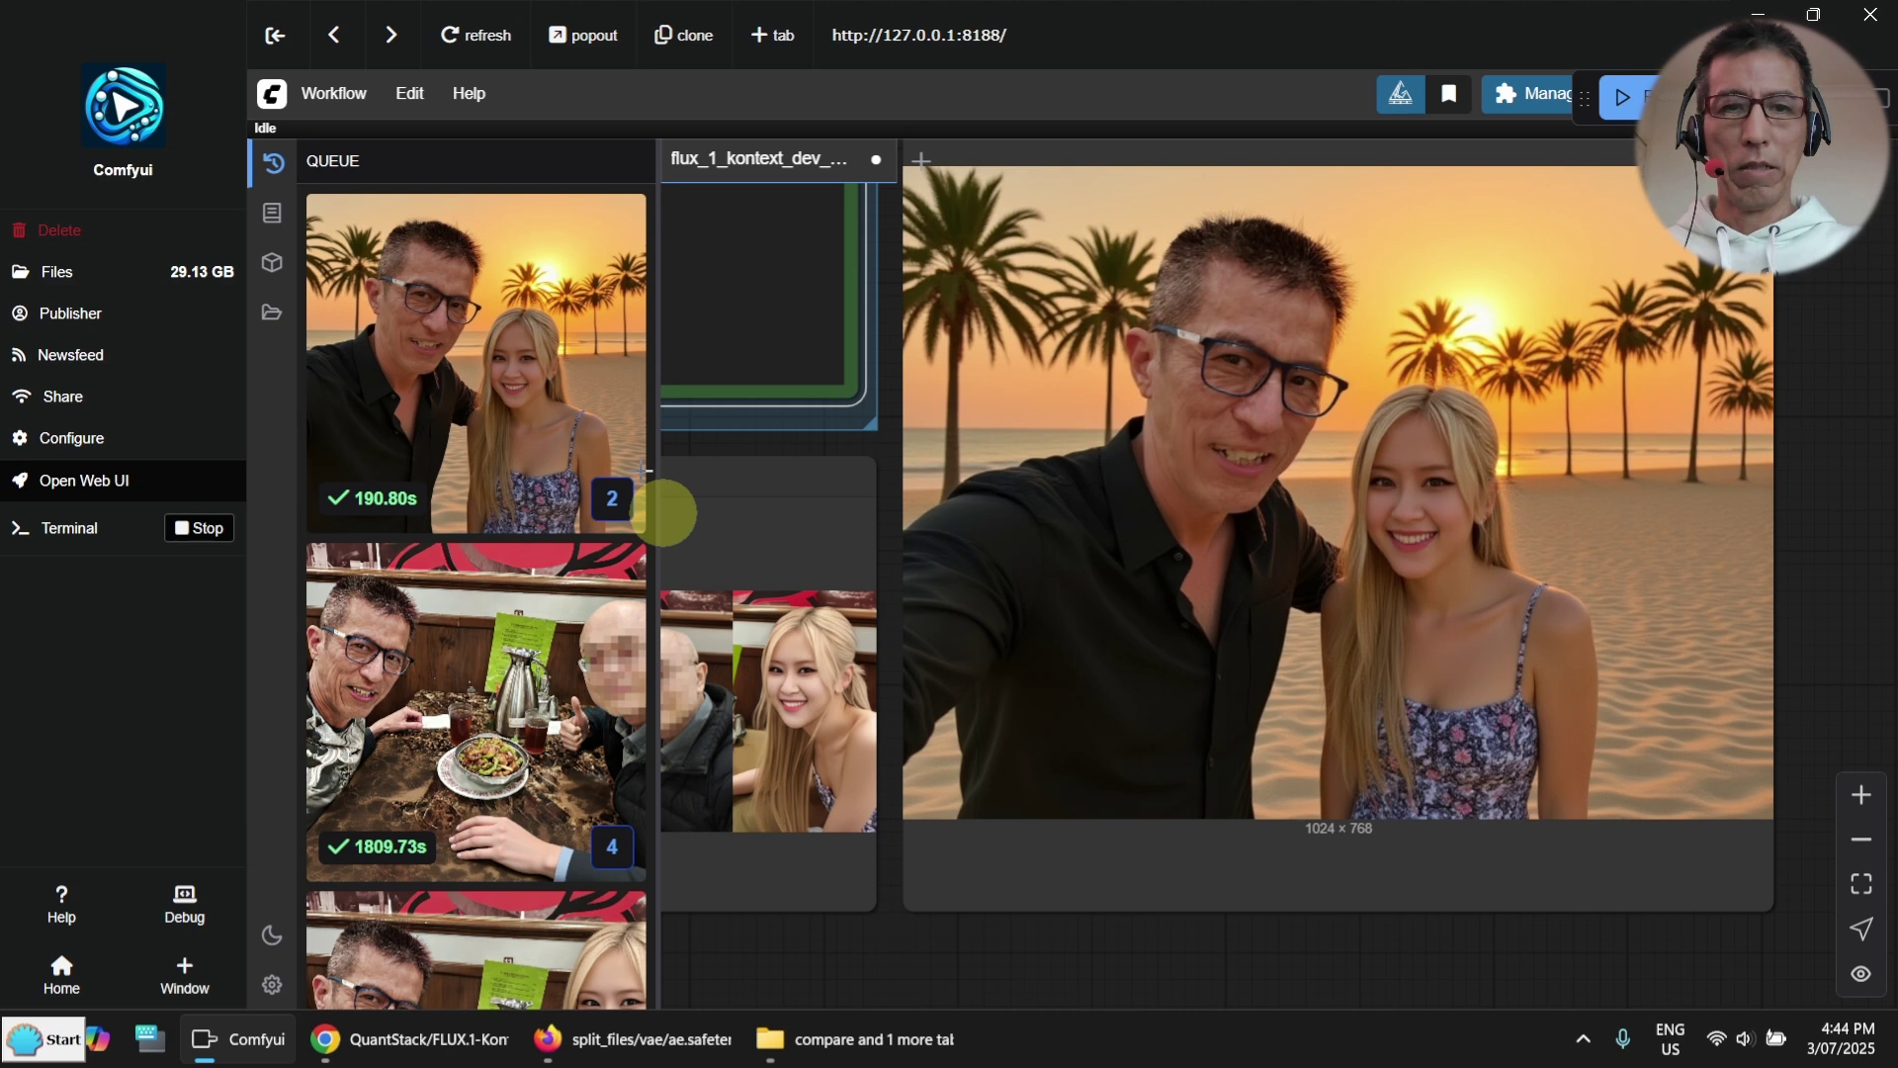
key(q)
scroll(1740, 449, down, 3)
drag(1740, 449, 1761, 673)
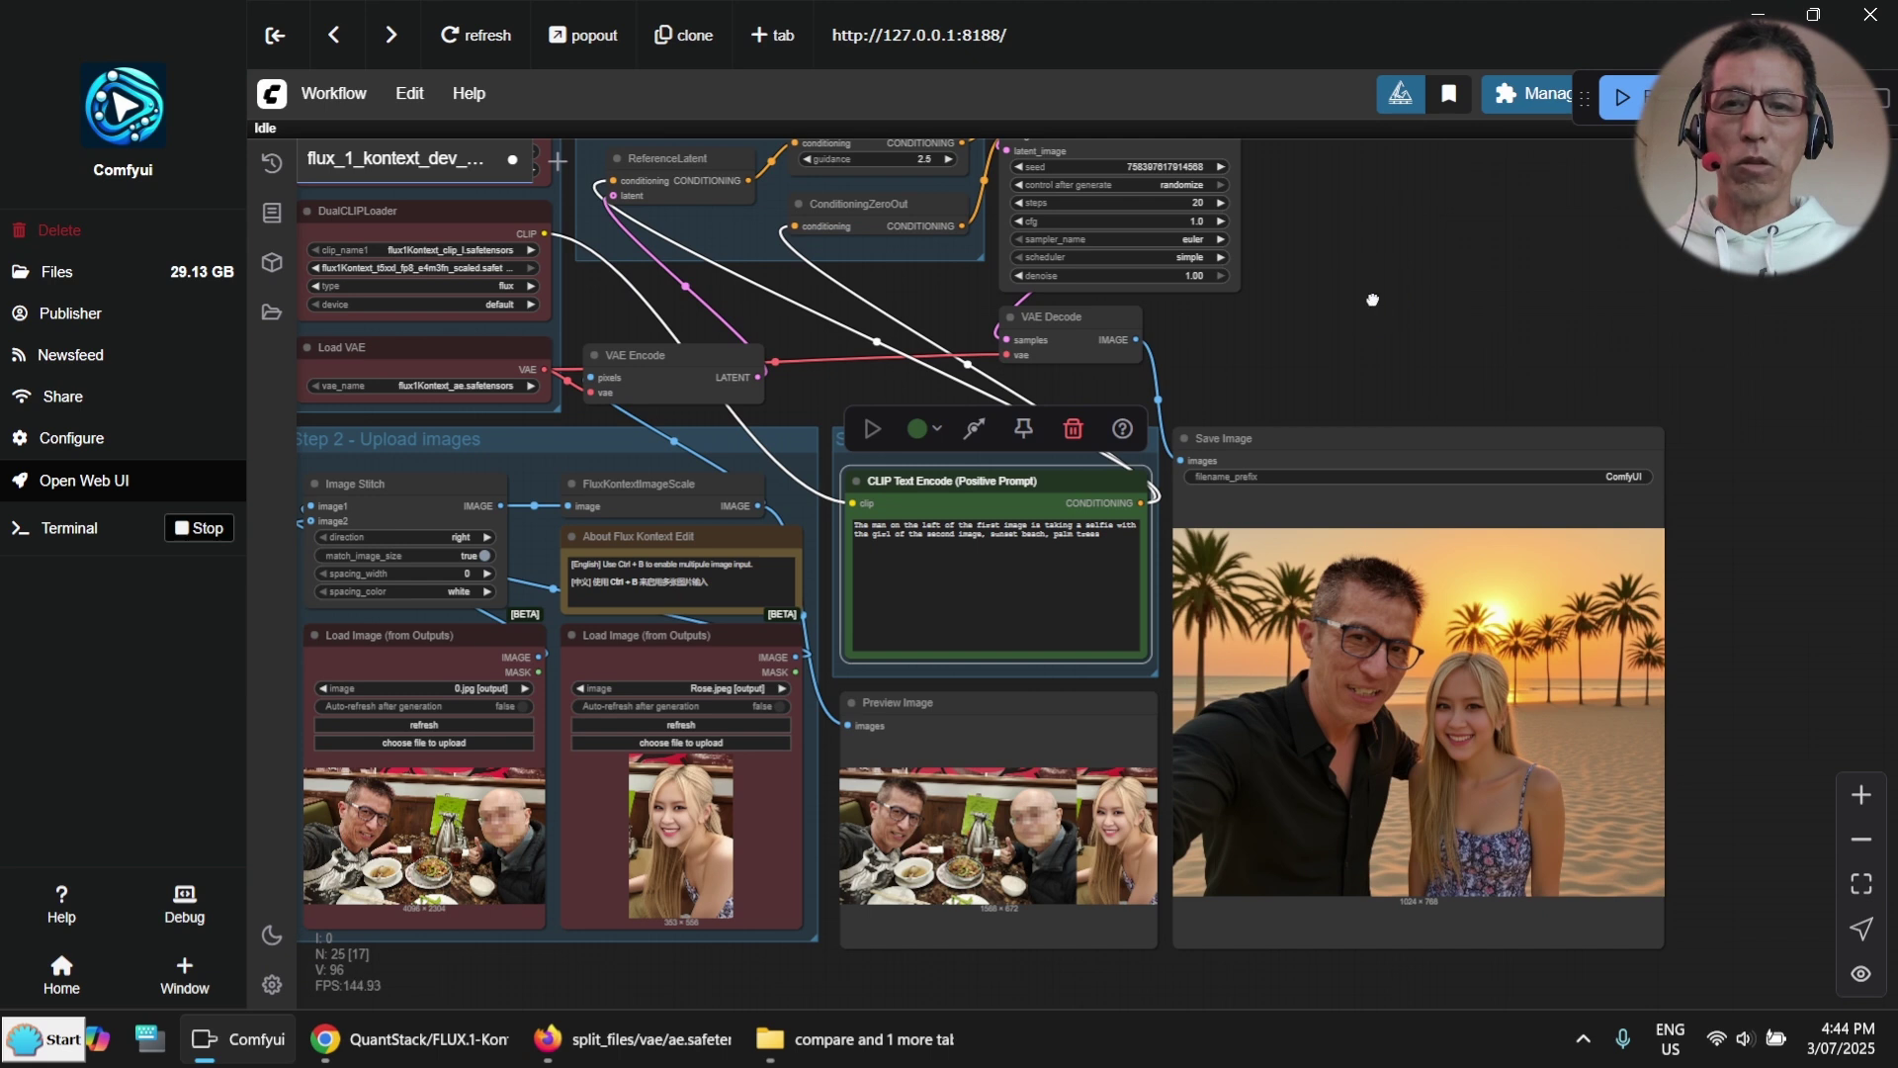
scroll(1374, 301, down, 5)
mouse_move(1390, 397)
mouse_down()
mouse_move(1421, 481)
mouse_move(1416, 393)
mouse_up()
scroll(1416, 393, up, 3)
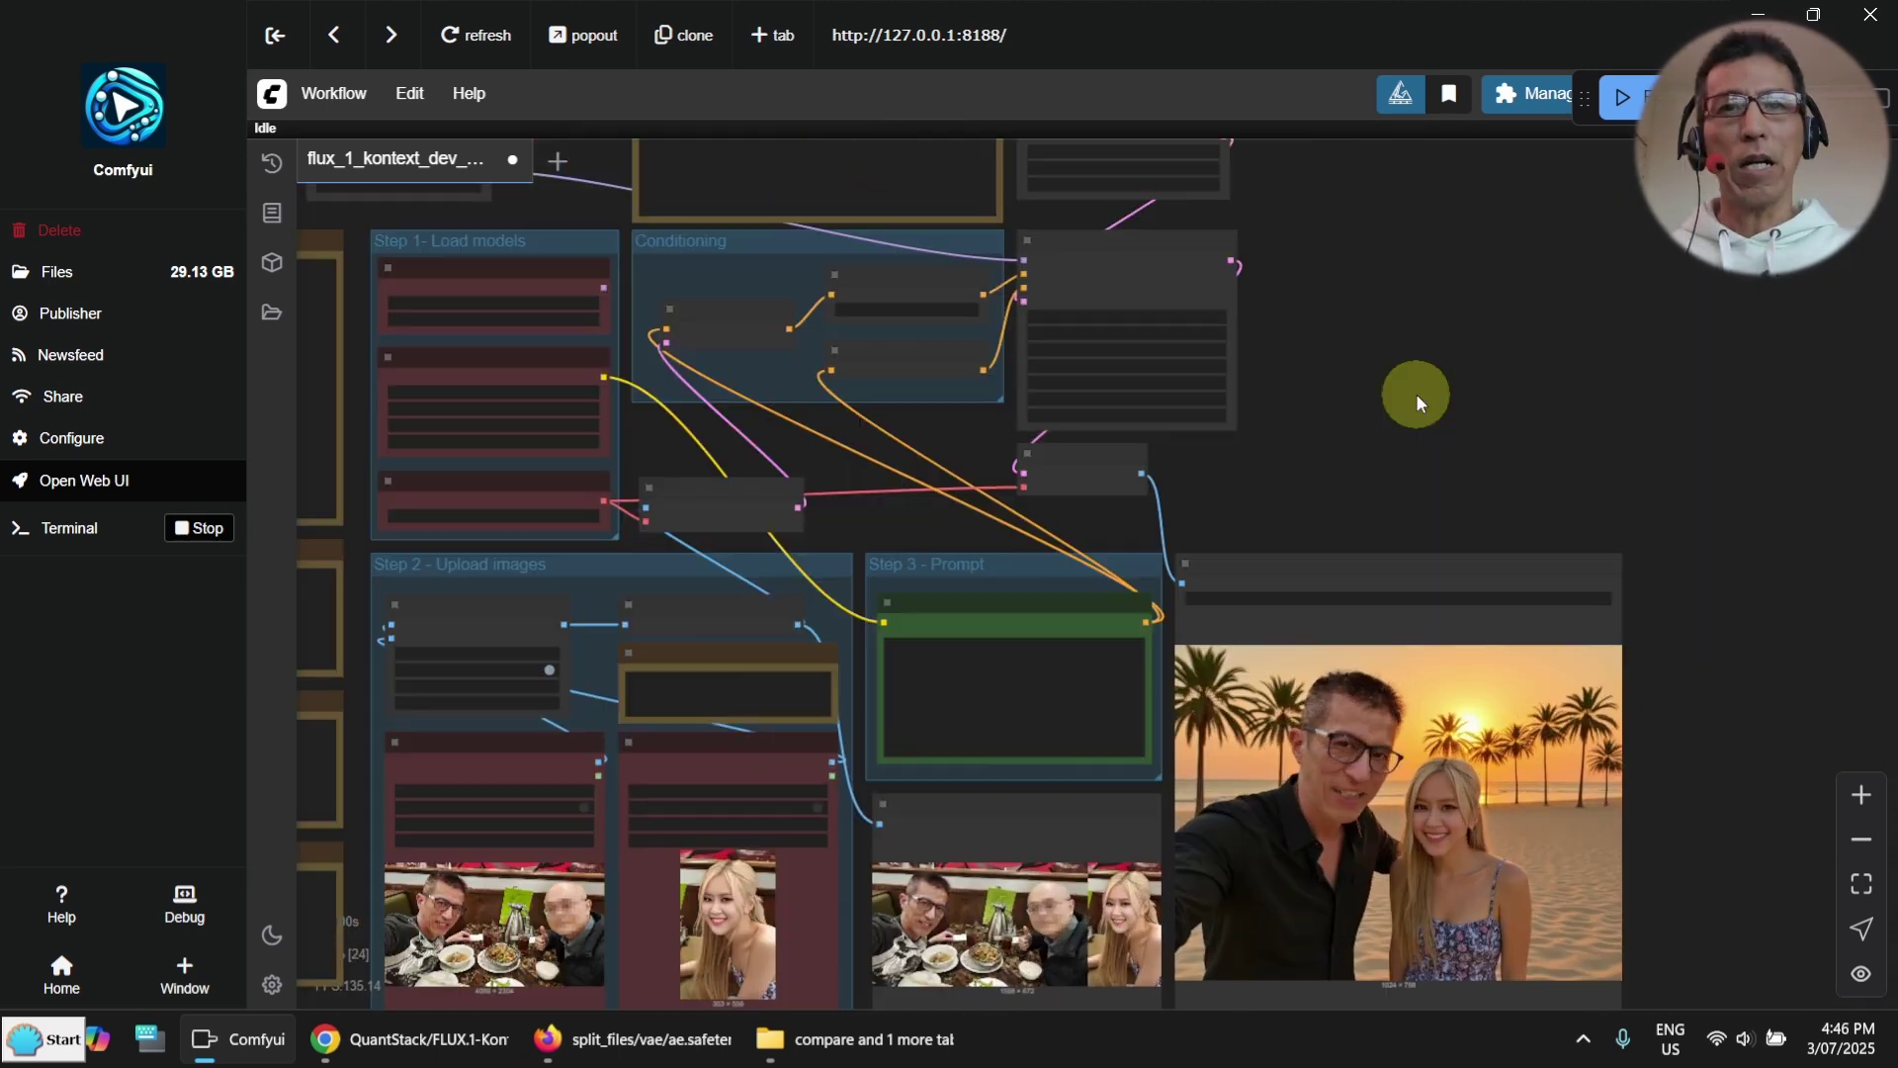